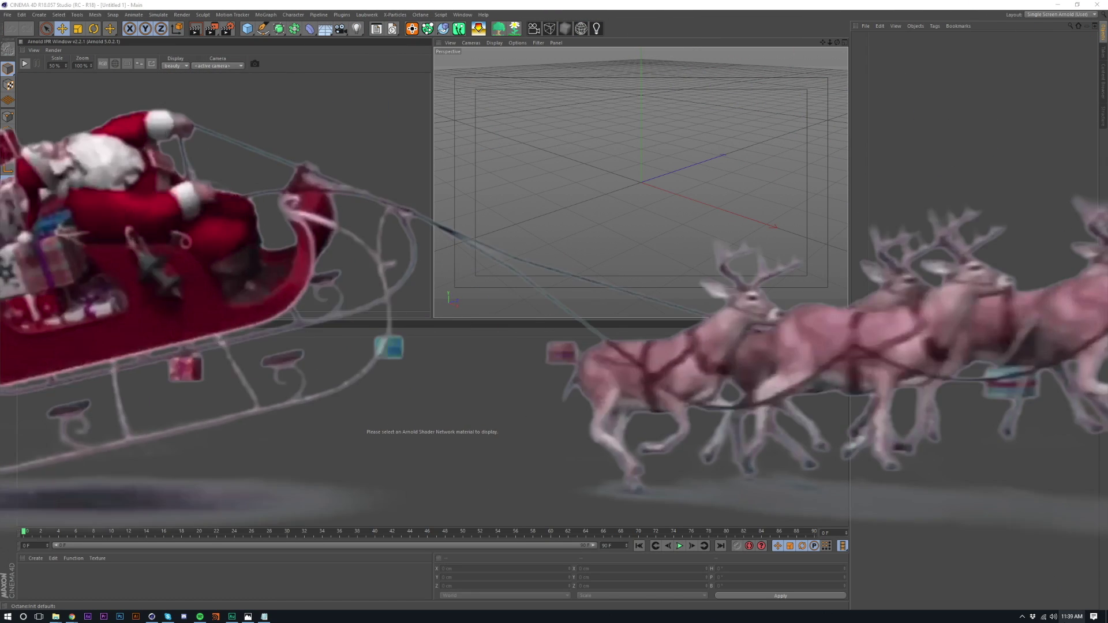
pyautogui.click(1072, 616)
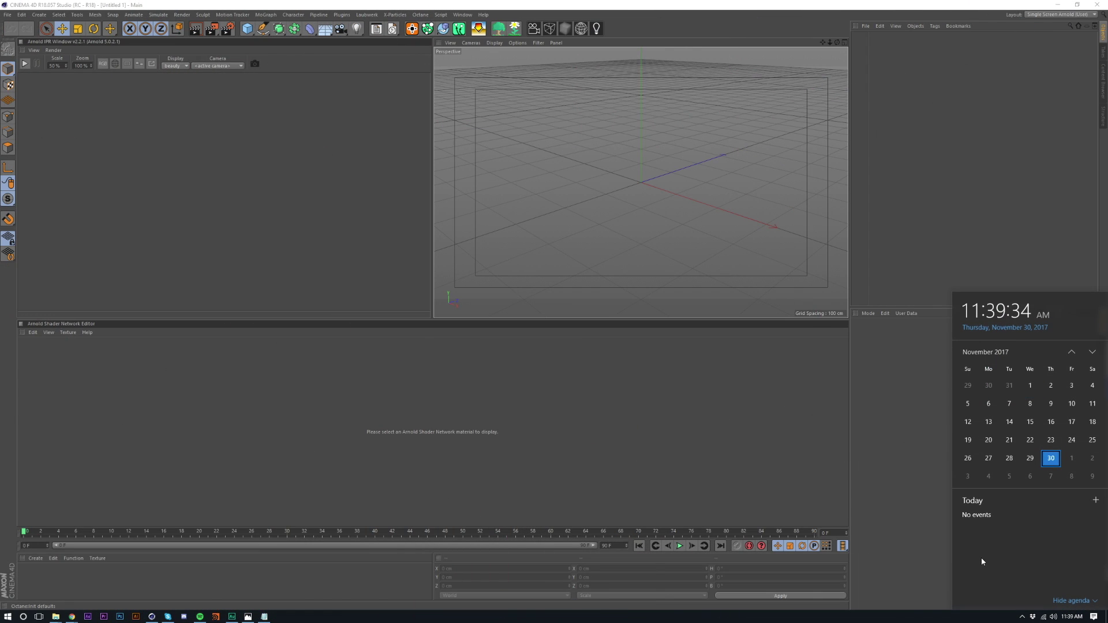
pyautogui.click(946, 547)
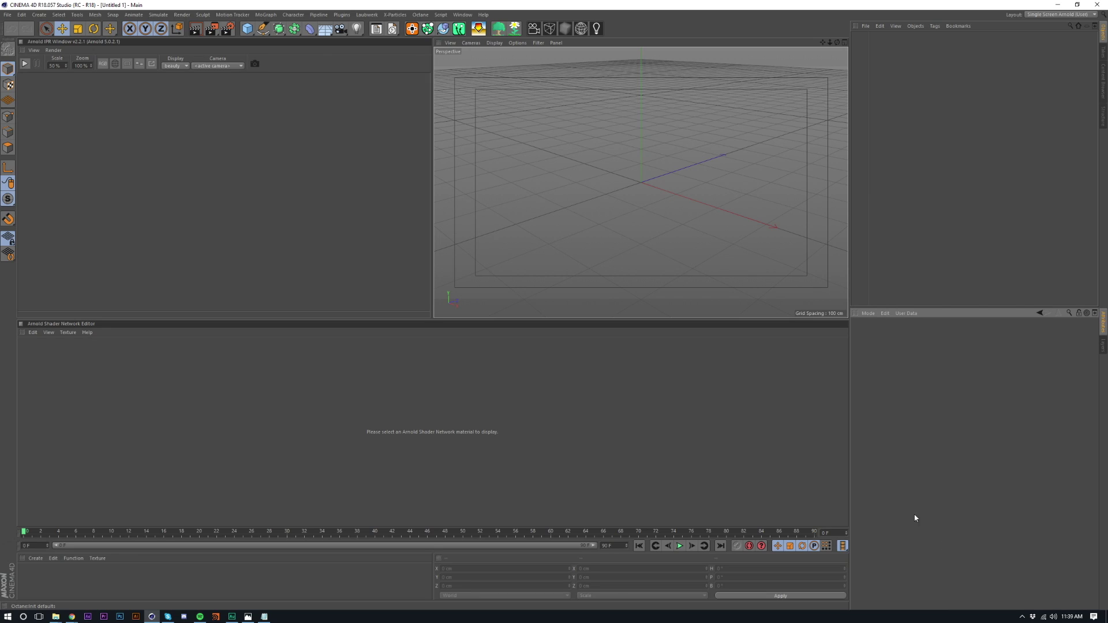
# - Narrow the coordinates area to widen the material area, and slightly enlarge the object list above the attributes
pyautogui.moveTo(432, 568); pyautogui.dragTo(808, 574)
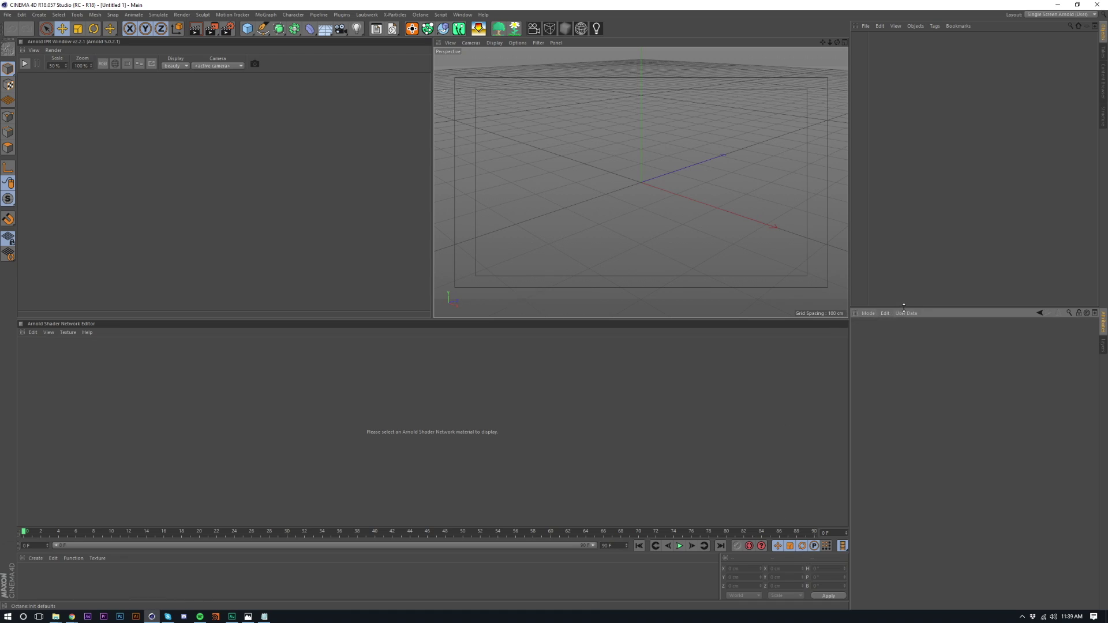
pyautogui.moveTo(903, 307); pyautogui.dragTo(919, 316)
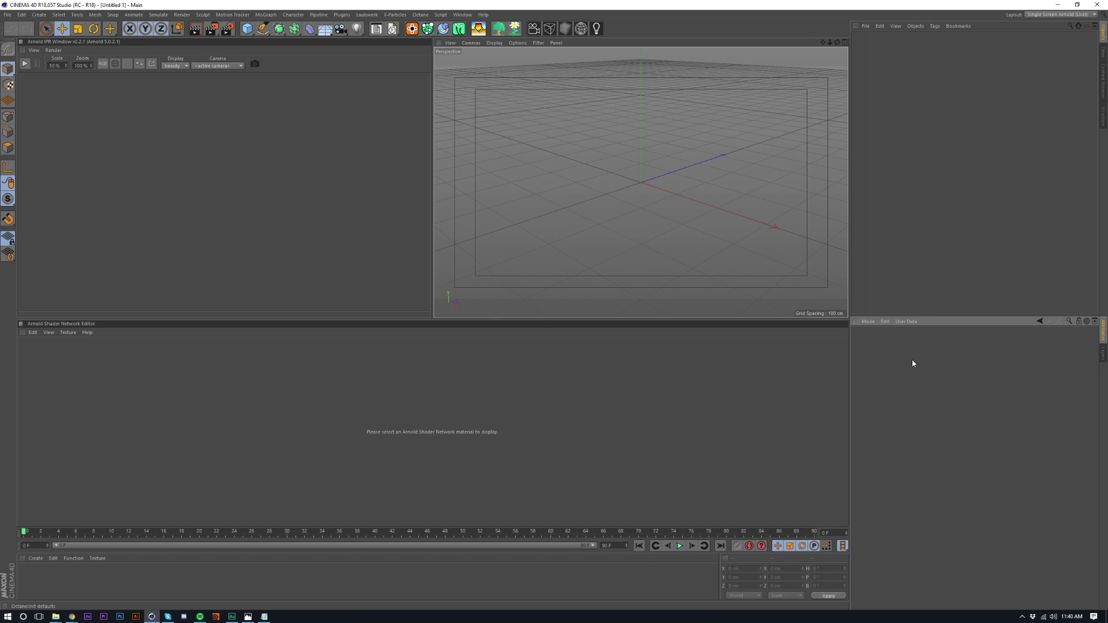
# - Add a sphere primitive, convert it to an editable polygon object and switch to polygon mode
pyautogui.moveTo(247, 28); pyautogui.dragTo(424, 55)
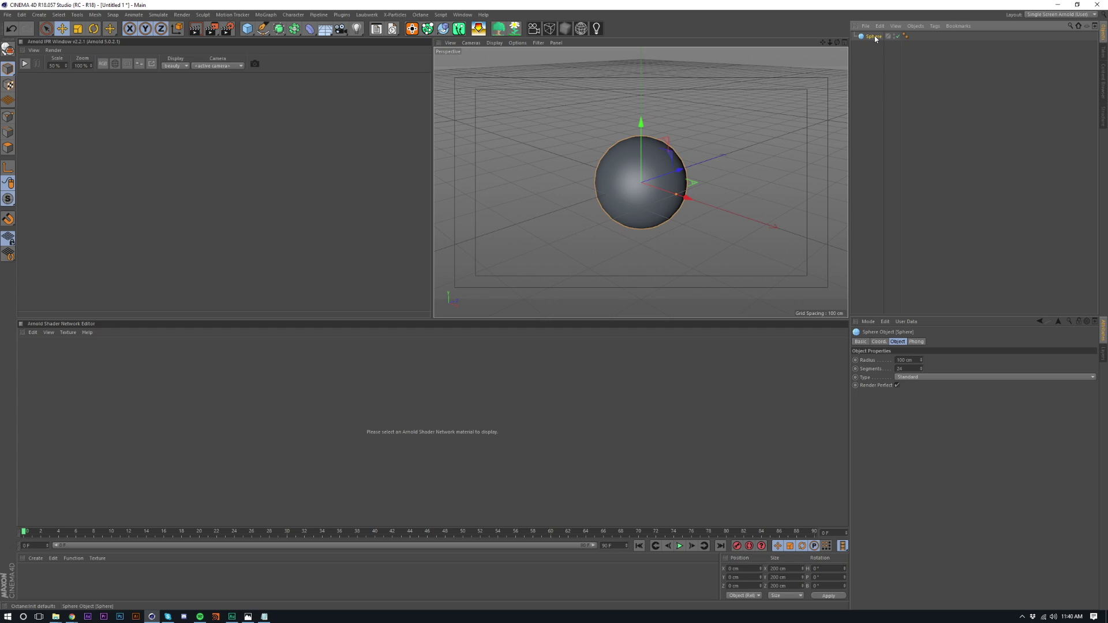
pyautogui.press('c')
pyautogui.click(8, 147)
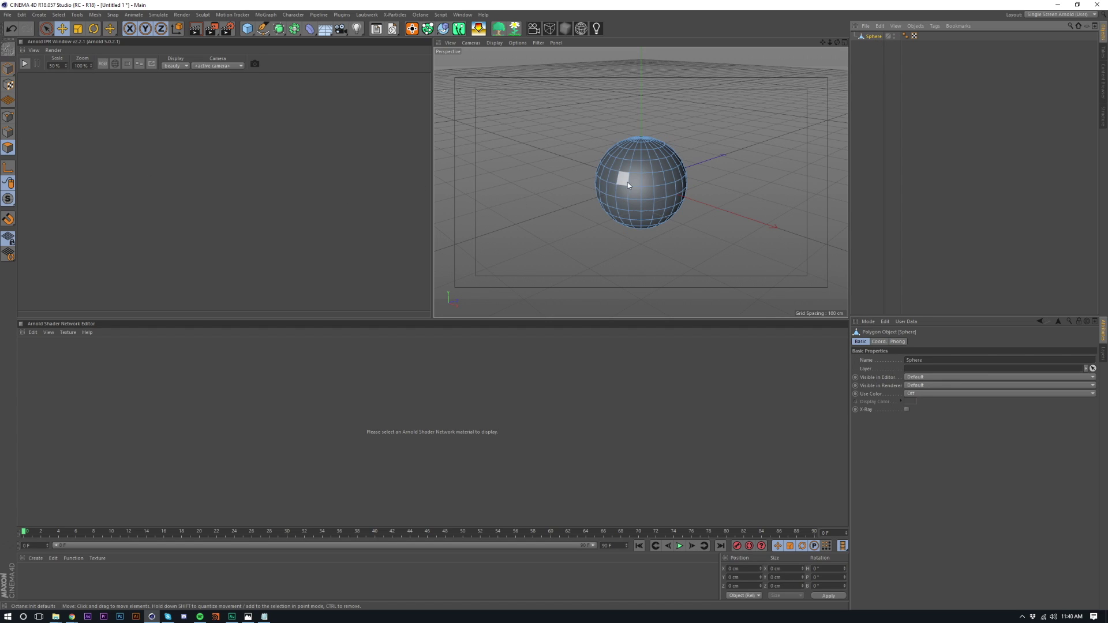
# - Select the ring of triangles capping the sphere's top and extrude it straight up about 27 cm as a neck
pyautogui.scroll(6, 634, 191)
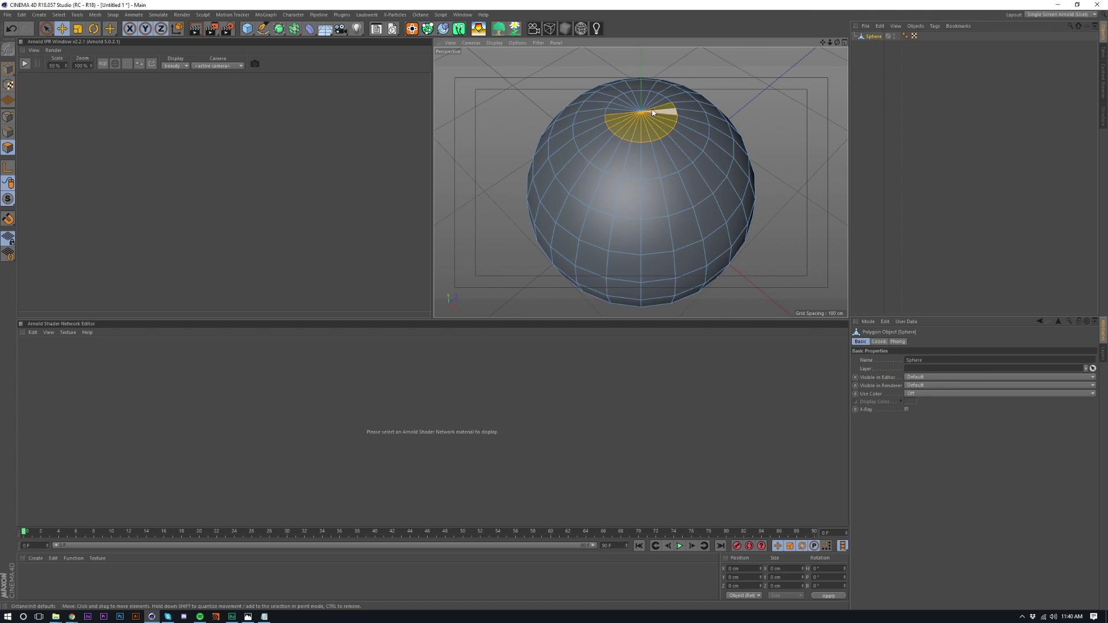
pyautogui.click(628, 113)
pyautogui.scroll(4, 640, 122)
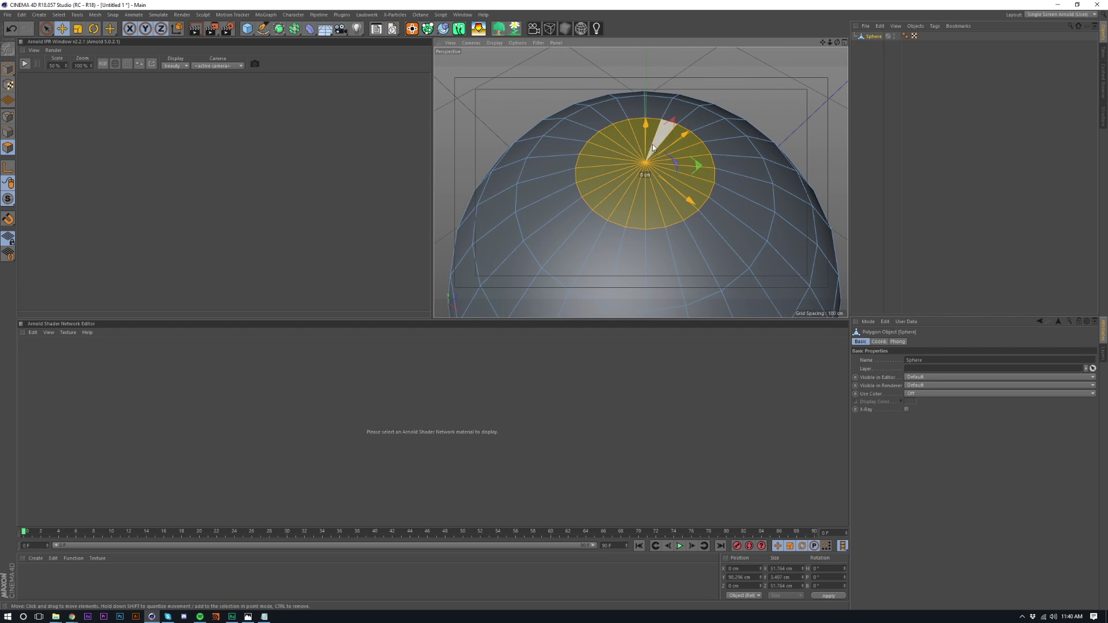
pyautogui.keyDown('ctrl'); pyautogui.moveTo(646, 124); pyautogui.dragTo(648, 70); pyautogui.keyUp('ctrl')
pyautogui.keyDown('alt'); pyautogui.moveTo(648, 162); pyautogui.dragTo(648, 118); pyautogui.keyUp('alt')
pyautogui.scroll(-5, 645, 124)
pyautogui.scroll(4, 637, 145)
pyautogui.moveTo(632, 164)
pyautogui.keyDown('alt'); pyautogui.mouseDown()
pyautogui.moveTo(637, 145)
pyautogui.moveTo(648, 164)
pyautogui.mouseUp(); pyautogui.keyUp('alt')
pyautogui.scroll(2, 648, 161)
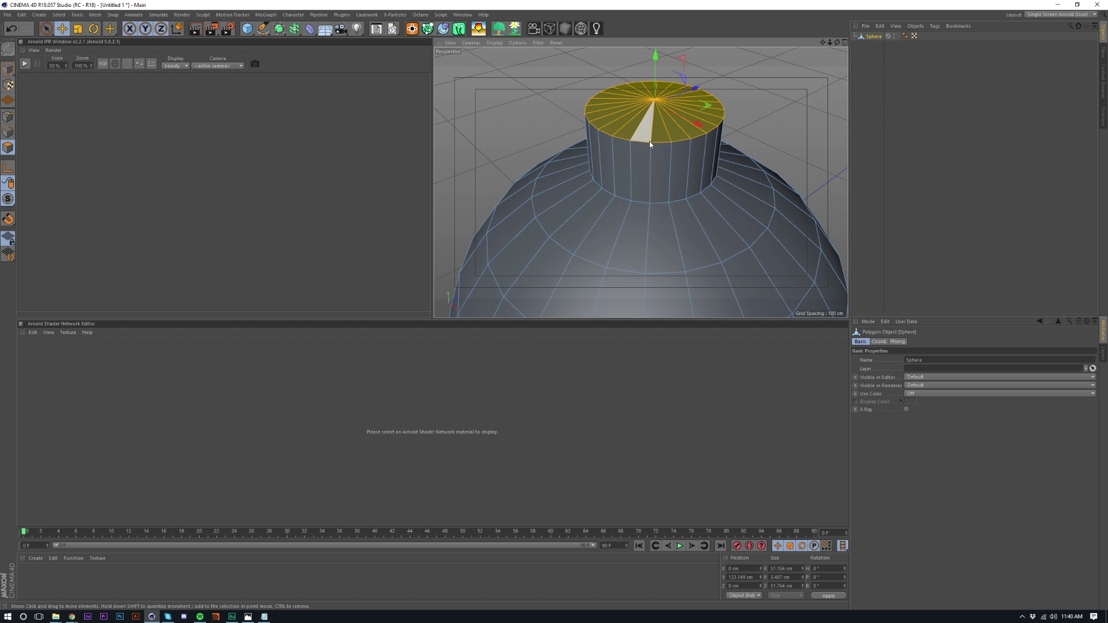
# - Add the neck's side loop to the selected cap, split both off into a separate object, and hide the original sphere
pyautogui.press('u')
pyautogui.press('l')
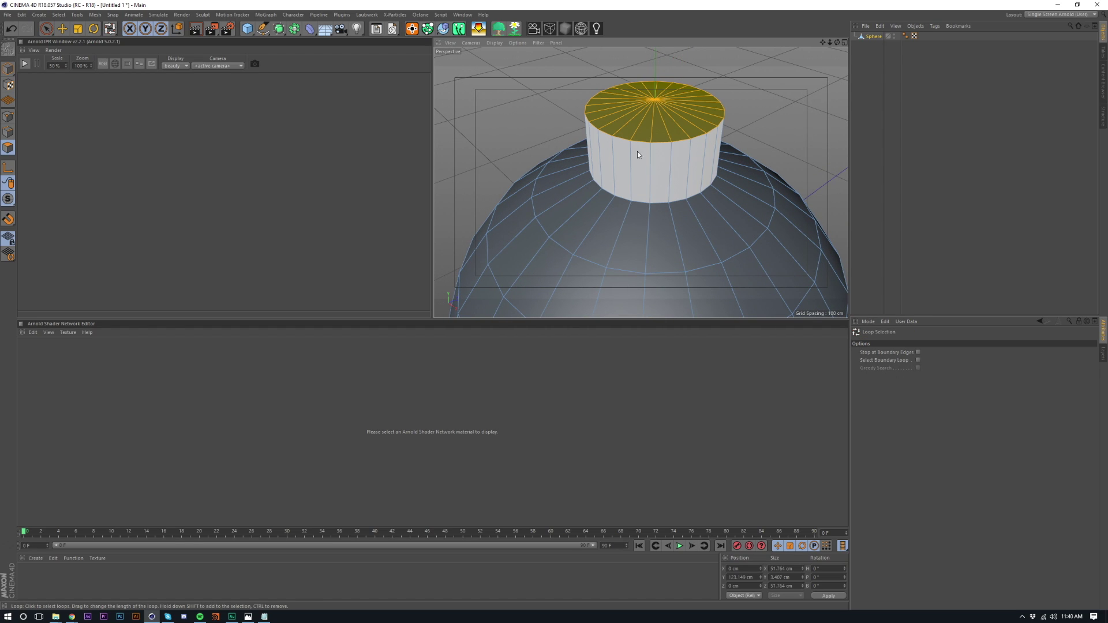
pyautogui.keyDown('shift'); pyautogui.click(663, 184); pyautogui.keyUp('shift')
pyautogui.press('u')
pyautogui.press('p')
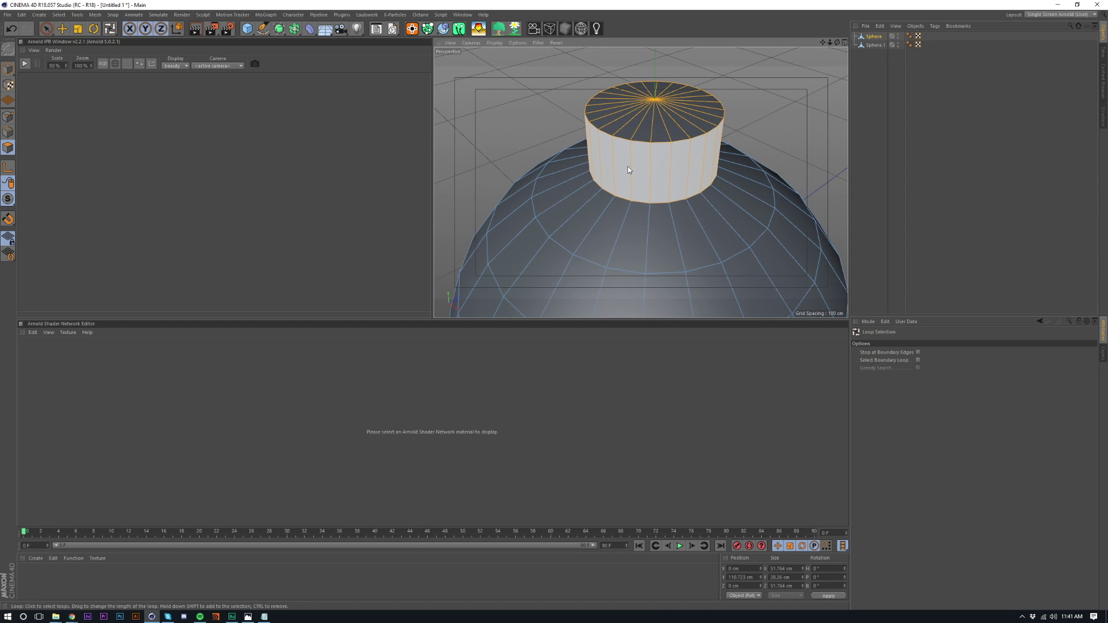
pyautogui.click(881, 46)
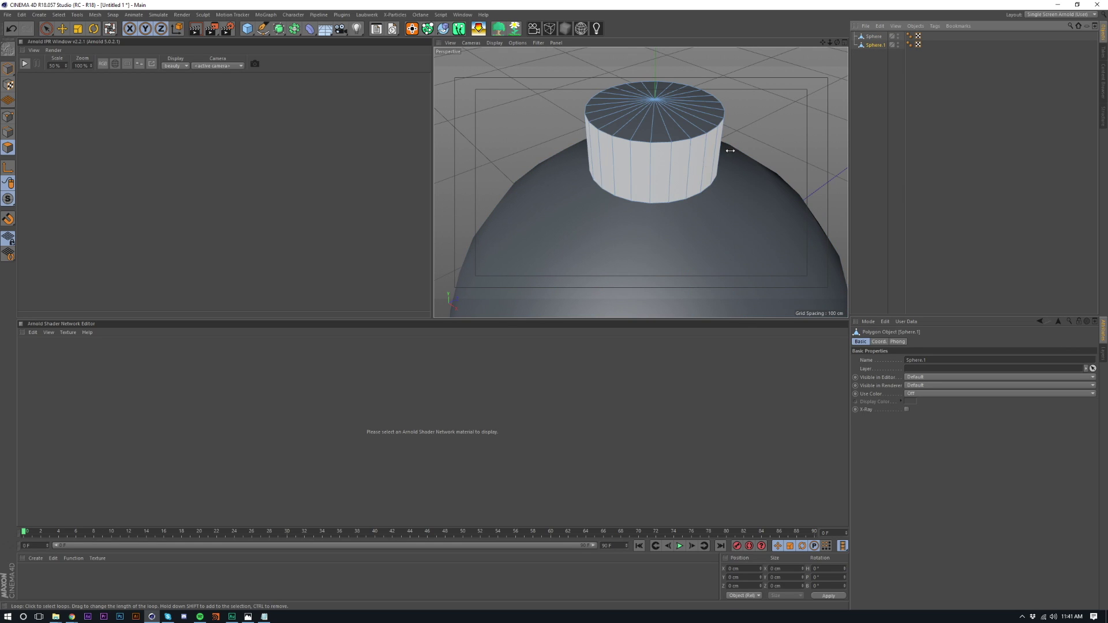
pyautogui.click(898, 37)
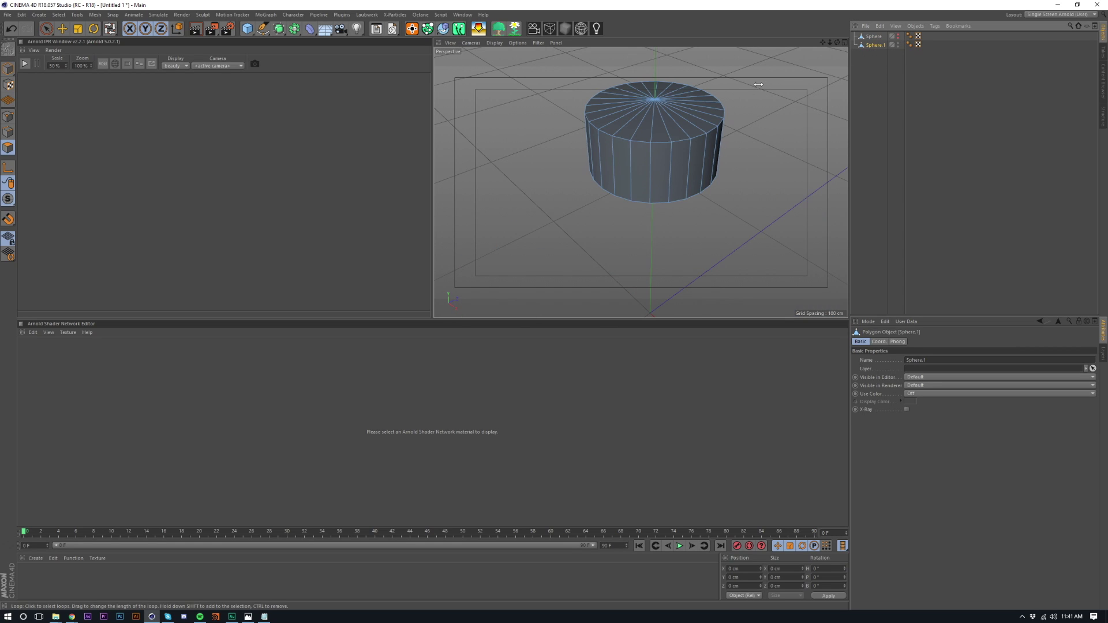
# - Loop-select spaced single-polygon strips across the cap and down its sides, and delete them to leave two-polygon-wide strips
pyautogui.click(662, 144)
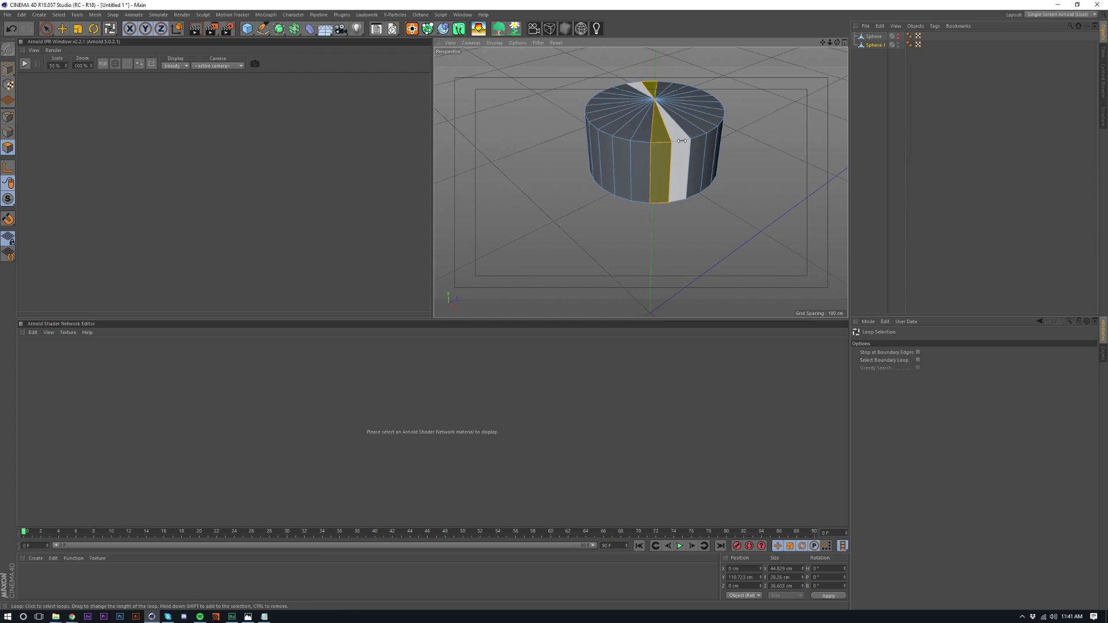
pyautogui.keyDown('shift'); pyautogui.click(680, 141); pyautogui.keyUp('shift')
pyautogui.keyDown('alt'); pyautogui.moveTo(687, 141); pyautogui.dragTo(628, 142); pyautogui.keyUp('alt')
pyautogui.keyDown('alt'); pyautogui.moveTo(719, 140); pyautogui.dragTo(747, 115, button='right'); pyautogui.keyUp('alt')
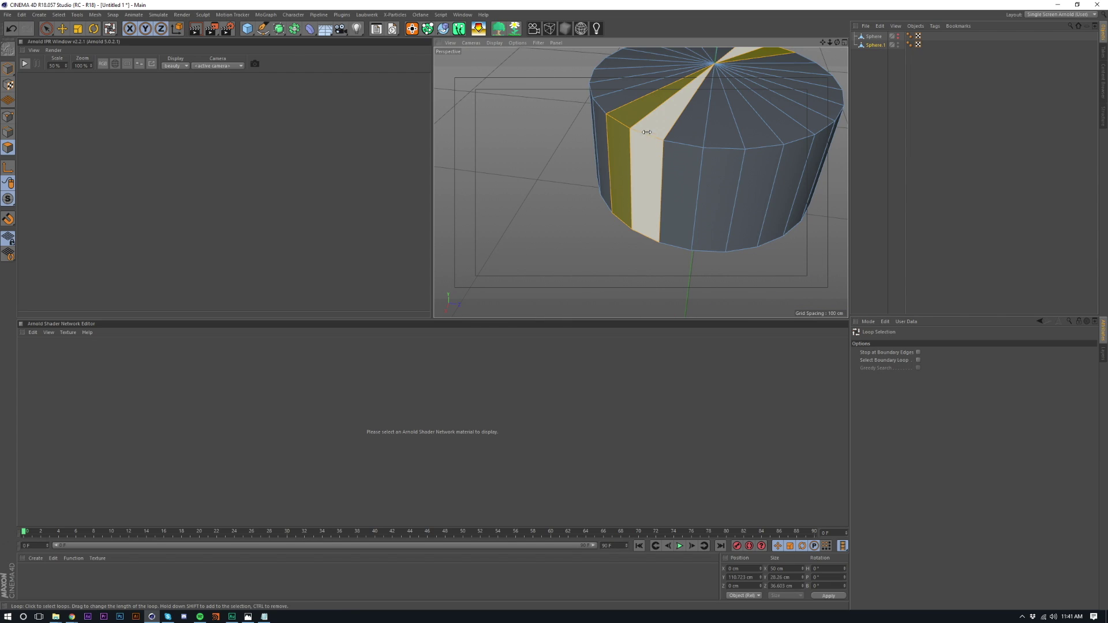
pyautogui.keyDown('alt'); pyautogui.moveTo(698, 141); pyautogui.dragTo(640, 181); pyautogui.keyUp('alt')
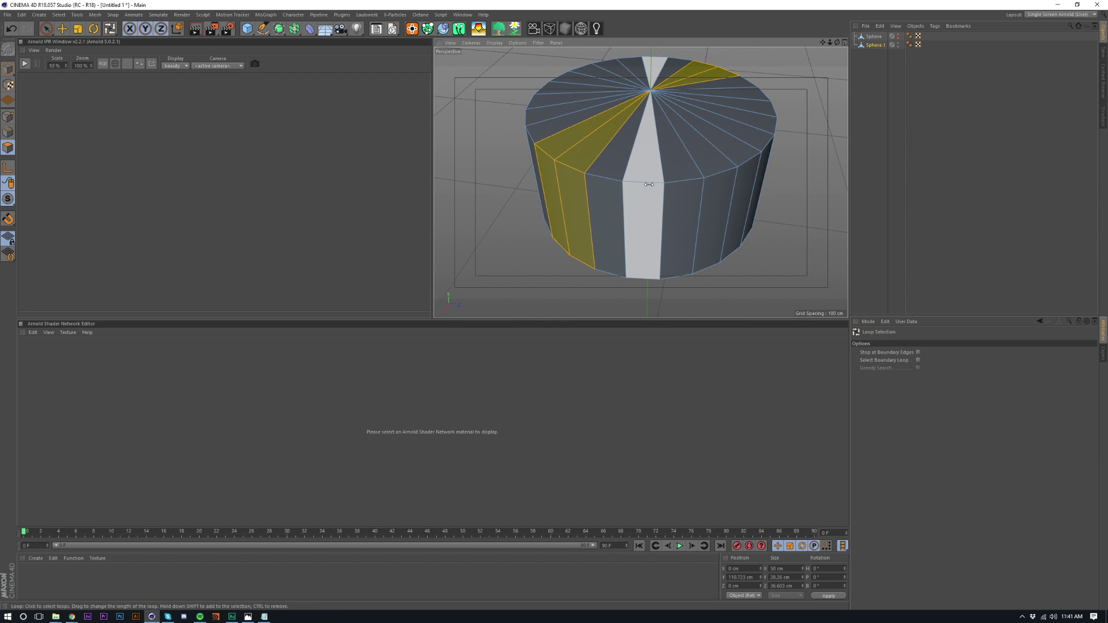
pyautogui.keyDown('shift'); pyautogui.click(642, 191); pyautogui.keyUp('shift')
pyautogui.keyDown('shift'); pyautogui.click(745, 164); pyautogui.keyUp('shift')
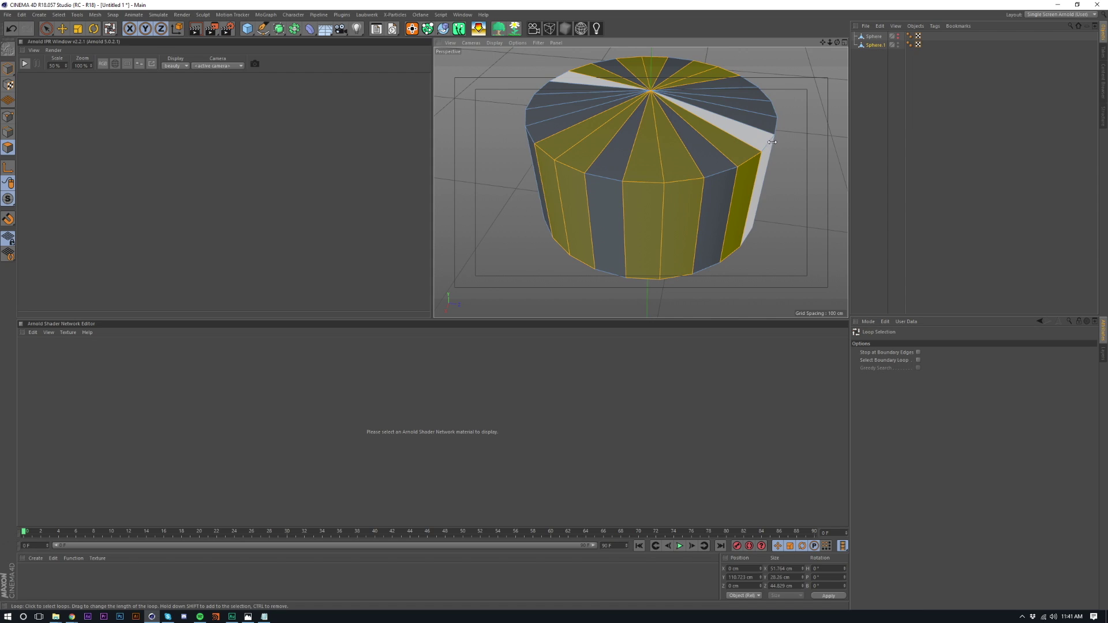
pyautogui.keyDown('shift'); pyautogui.click(769, 144); pyautogui.keyUp('shift')
pyautogui.keyDown('alt'); pyautogui.moveTo(769, 144); pyautogui.dragTo(600, 141); pyautogui.keyUp('alt')
pyautogui.keyDown('shift'); pyautogui.click(673, 168); pyautogui.keyUp('shift')
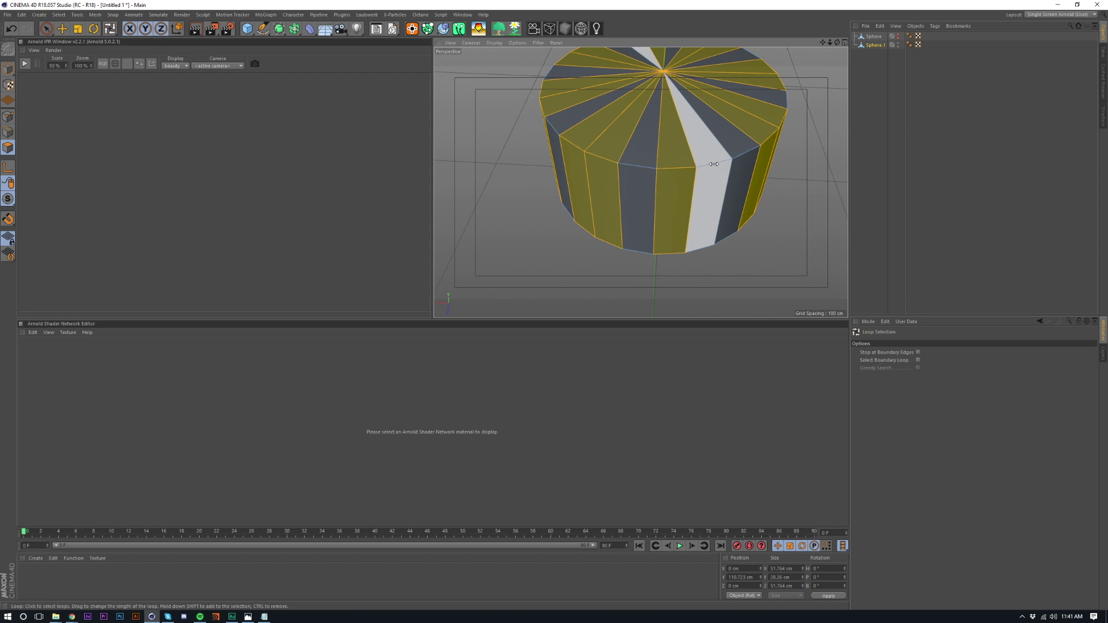
pyautogui.keyDown('shift'); pyautogui.click(714, 163); pyautogui.keyUp('shift')
pyautogui.keyDown('alt'); pyautogui.moveTo(734, 157); pyautogui.dragTo(677, 159); pyautogui.keyUp('alt')
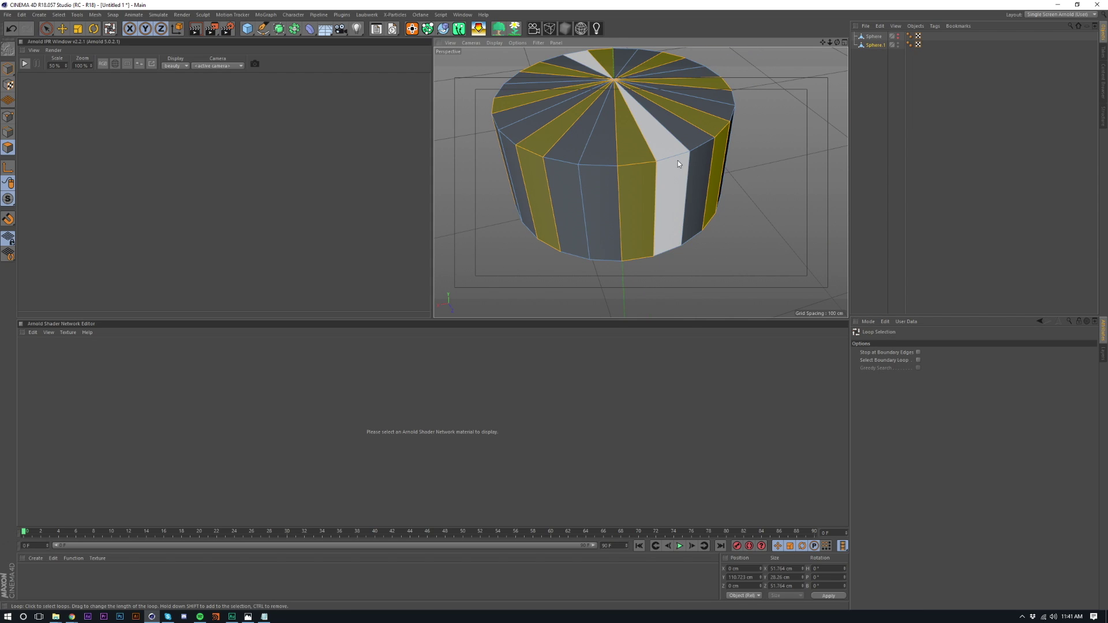
pyautogui.keyDown('alt'); pyautogui.moveTo(595, 168); pyautogui.dragTo(672, 150); pyautogui.keyUp('alt')
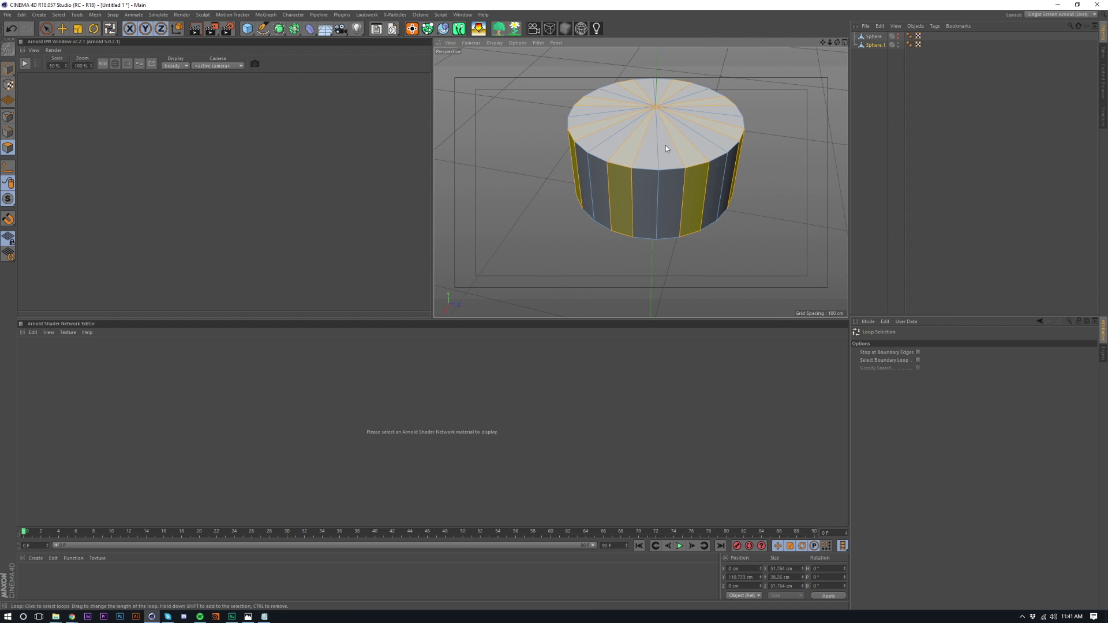
pyautogui.press('Delete')
pyautogui.moveTo(624, 190)
pyautogui.keyDown('alt'); pyautogui.mouseDown()
pyautogui.moveTo(655, 179)
pyautogui.moveTo(632, 171)
pyautogui.mouseUp(); pyautogui.keyUp('alt')
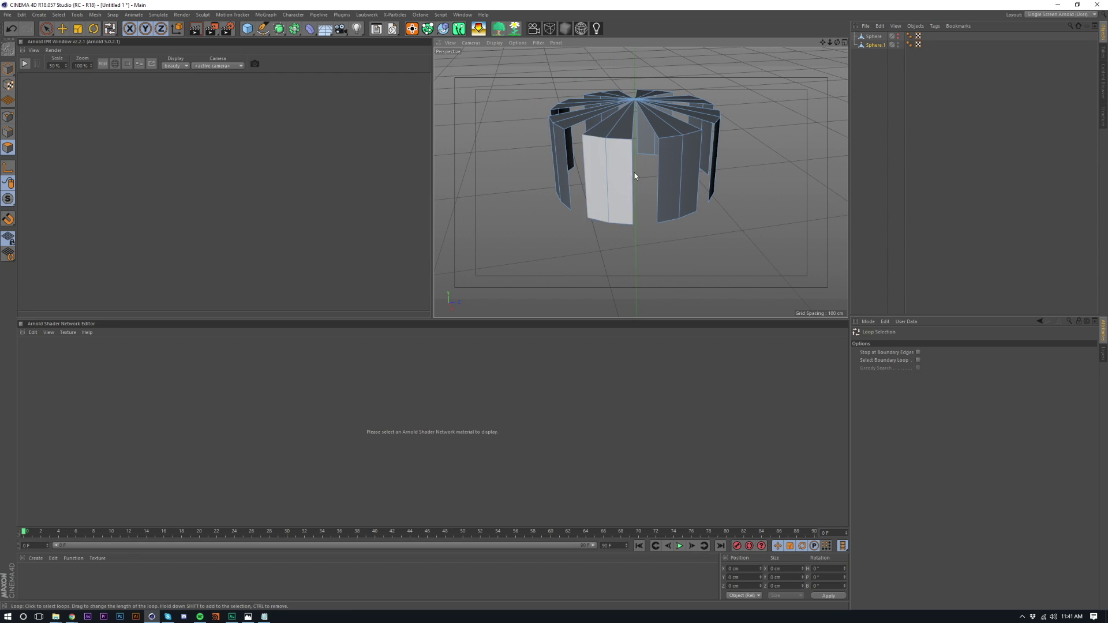
# - Cut all the strips horizontally just below the cap's top rim, using Plane Cut in World mode on the XZ plane
pyautogui.press('k')
pyautogui.press('j')
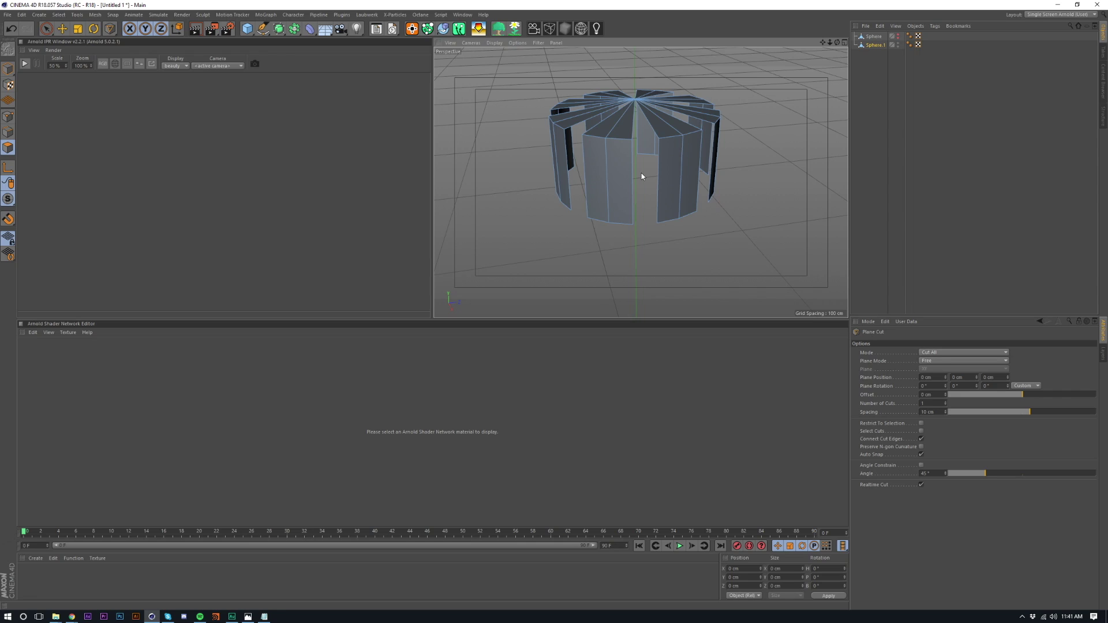
pyautogui.click(937, 360)
pyautogui.click(934, 387)
pyautogui.click(938, 370)
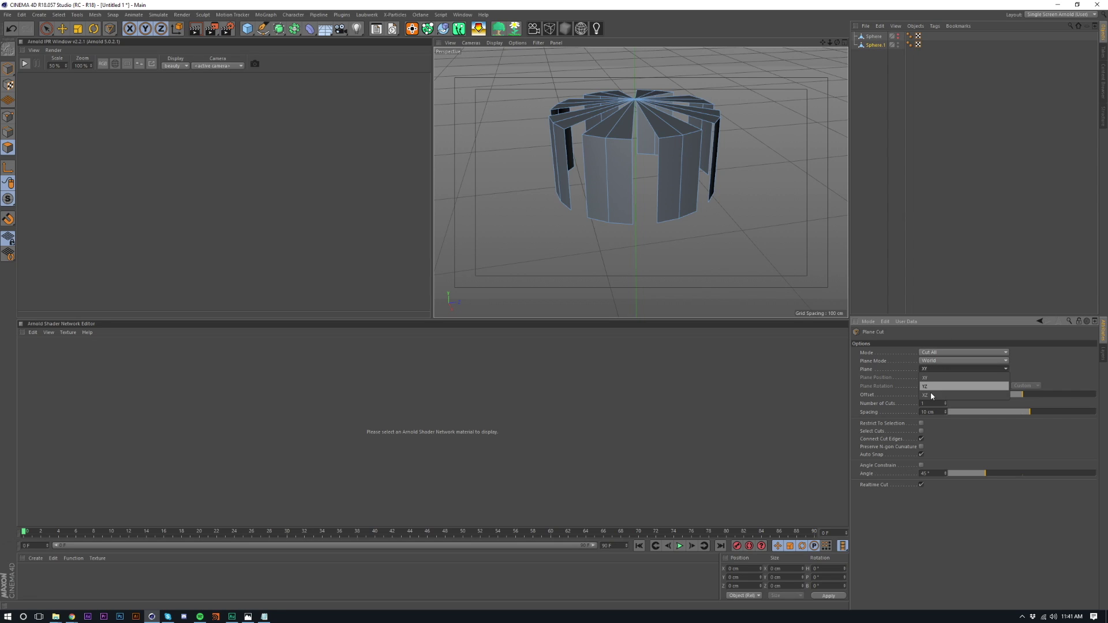
pyautogui.click(931, 396)
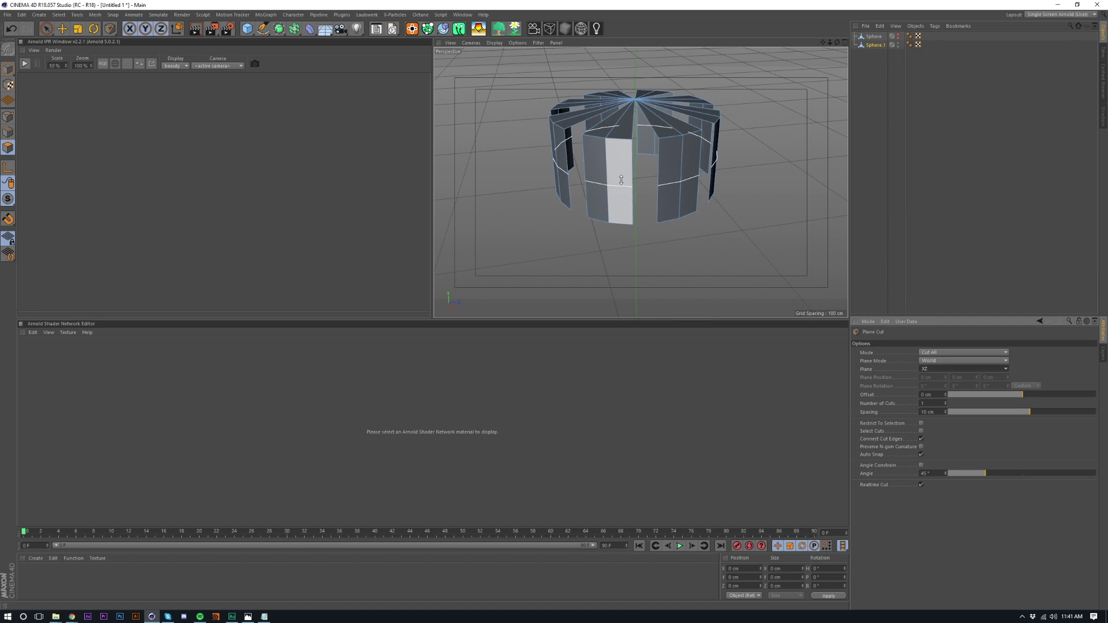
pyautogui.scroll(6, 574, 128)
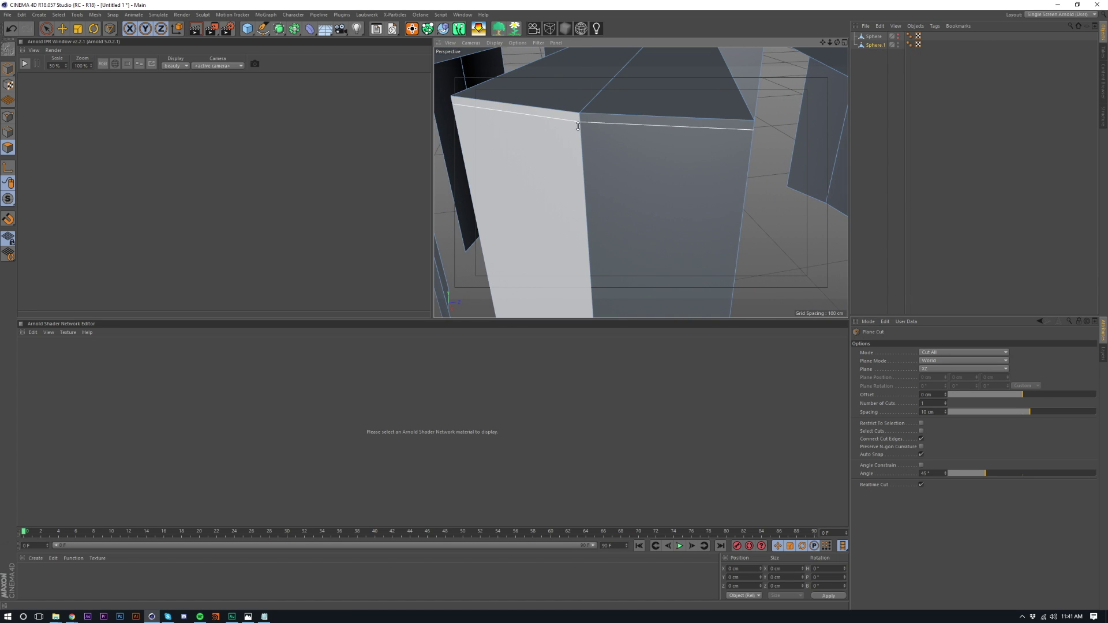
pyautogui.click(576, 123)
pyautogui.click(586, 111)
pyautogui.scroll(-6, 607, 161)
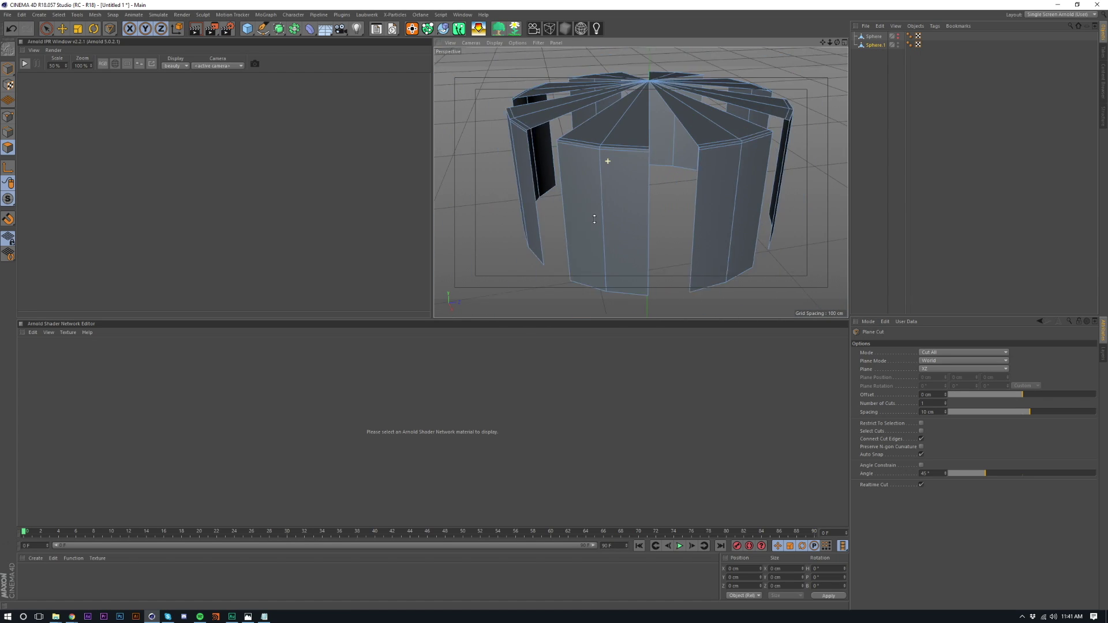
pyautogui.keyDown('alt'); pyautogui.moveTo(624, 299); pyautogui.dragTo(639, 165, button='middle'); pyautogui.keyUp('alt')
pyautogui.keyDown('alt'); pyautogui.moveTo(621, 164); pyautogui.dragTo(661, 182, button='right'); pyautogui.keyUp('alt')
pyautogui.click(625, 179)
pyautogui.keyDown('alt'); pyautogui.moveTo(661, 185); pyautogui.dragTo(650, 262, button='middle'); pyautogui.keyUp('alt')
pyautogui.scroll(-3, 650, 261)
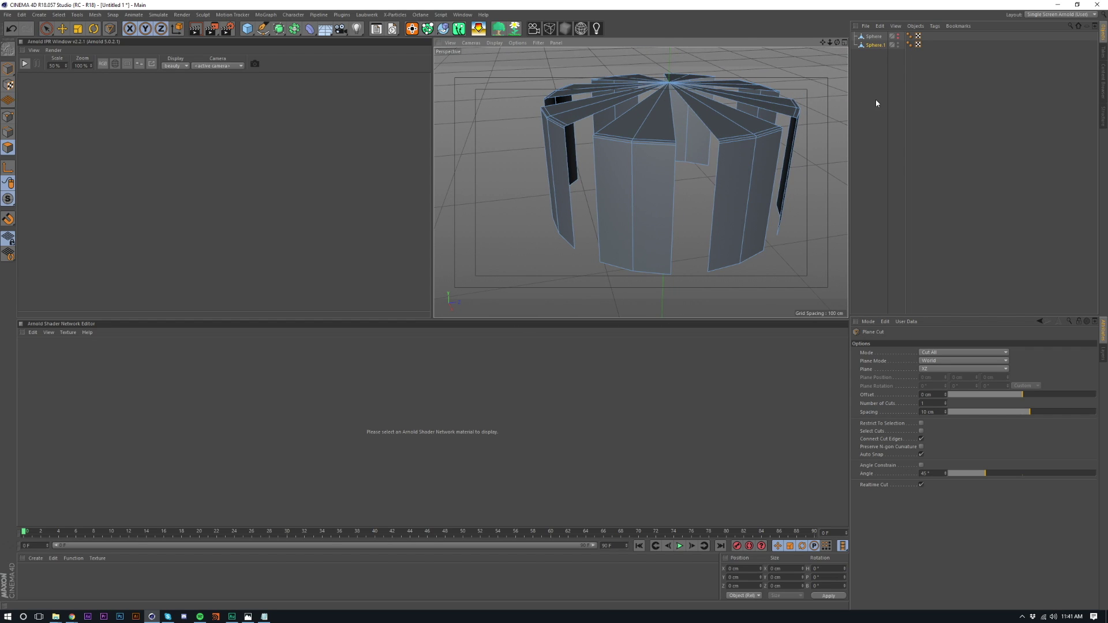
# - Select the outer bottom corner points of every strip and move them up about 6 cm to make pointed ends
pyautogui.press('e')
pyautogui.click(9, 116)
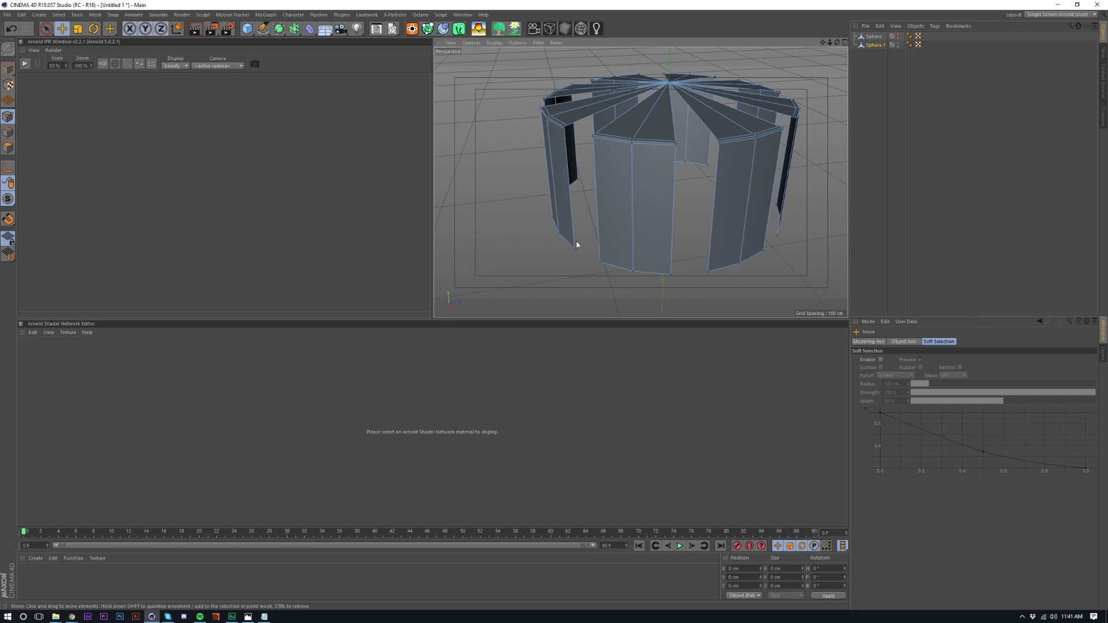
pyautogui.click(600, 259)
pyautogui.keyDown('alt'); pyautogui.moveTo(545, 213); pyautogui.dragTo(744, 176); pyautogui.keyUp('alt')
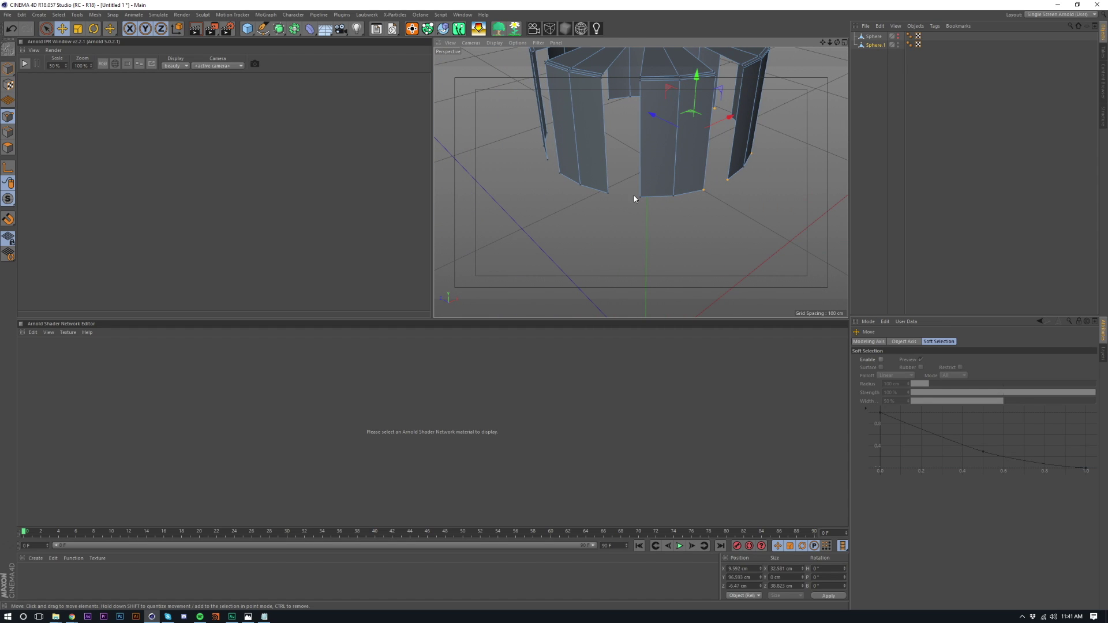
pyautogui.keyDown('alt'); pyautogui.moveTo(556, 178); pyautogui.dragTo(667, 188); pyautogui.keyUp('alt')
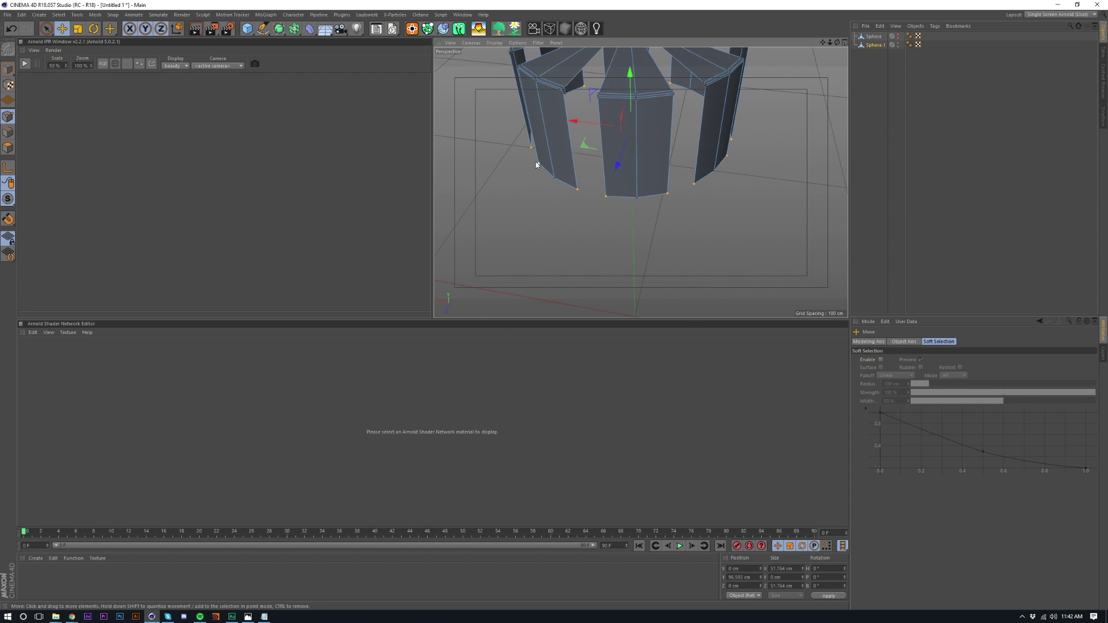
pyautogui.moveTo(630, 71); pyautogui.dragTo(629, 50)
pyautogui.keyDown('alt'); pyautogui.moveTo(634, 121); pyautogui.dragTo(669, 181, button='middle'); pyautogui.keyUp('alt')
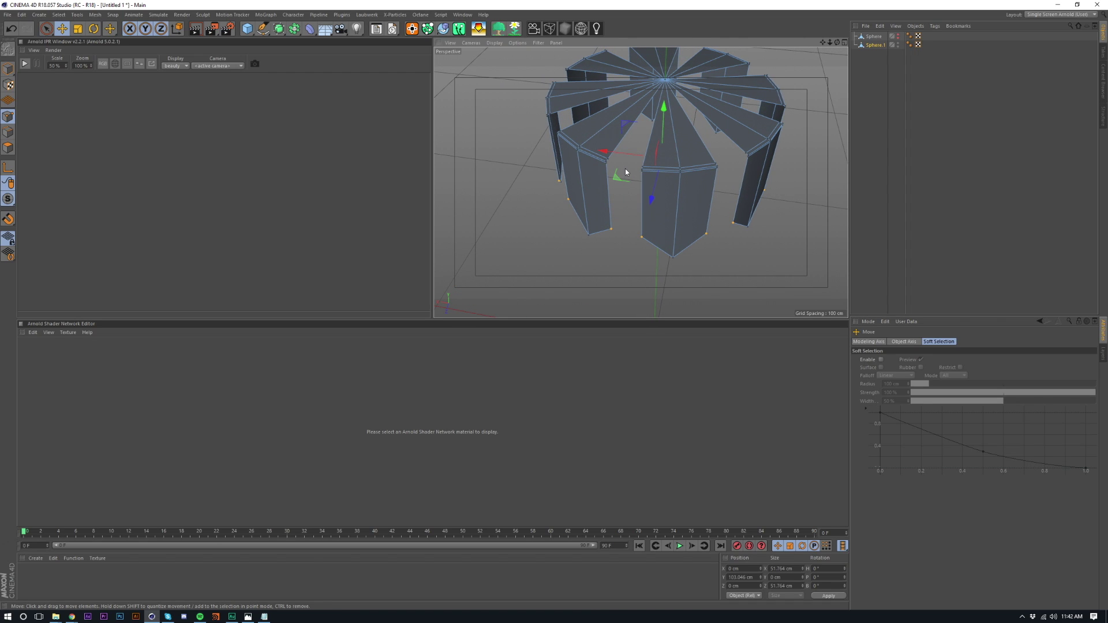
# - Add horizontal plane cuts across all the strips near their raised corners and pointed tips
pyautogui.press('k')
pyautogui.press('j')
pyautogui.scroll(10, 716, 242)
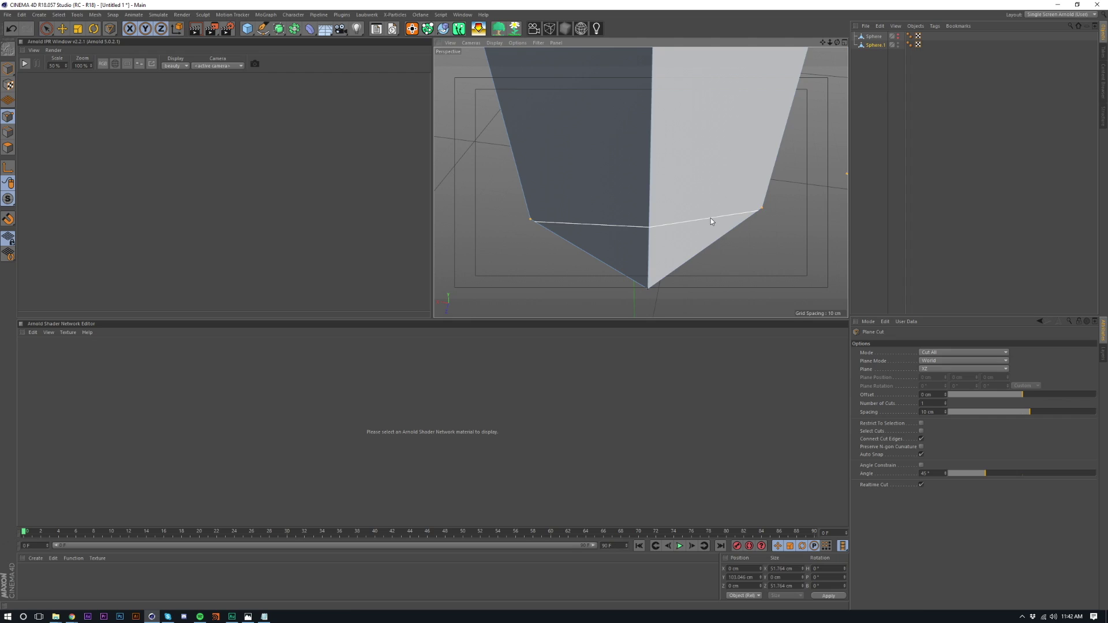
pyautogui.click(711, 218)
pyautogui.keyDown('alt'); pyautogui.moveTo(708, 217); pyautogui.dragTo(675, 224); pyautogui.keyUp('alt')
pyautogui.scroll(-10, 618, 293)
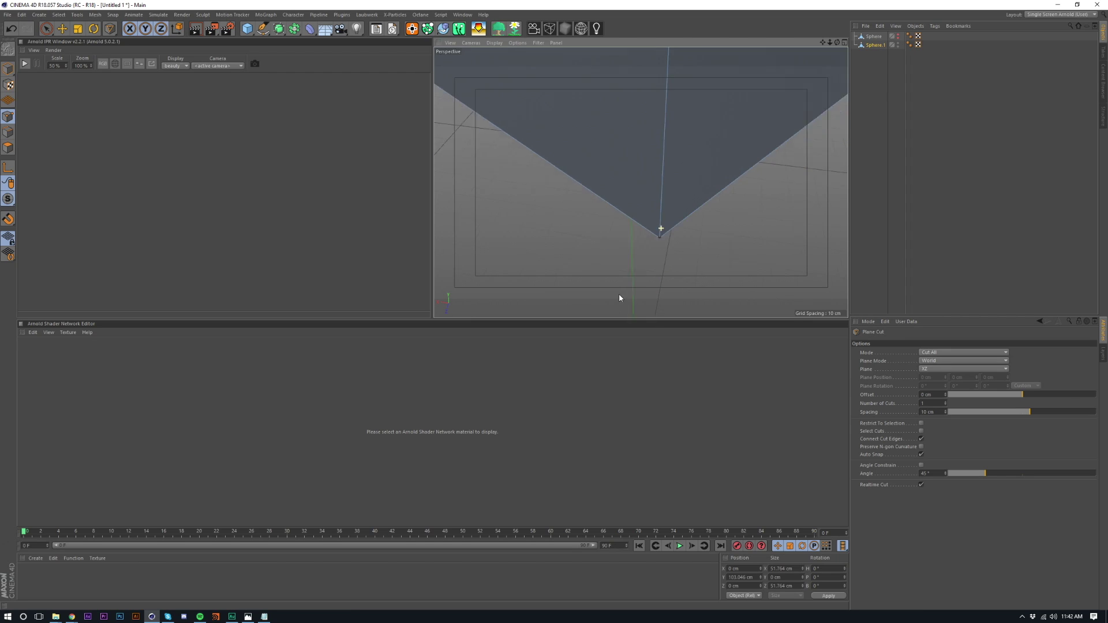
pyautogui.keyDown('alt'); pyautogui.moveTo(681, 156); pyautogui.dragTo(670, 199); pyautogui.keyUp('alt')
# - Place the cap object Sphere.1 under a new Subdivision Surface and clear the selection
pyautogui.click(891, 75)
pyautogui.click(880, 45)
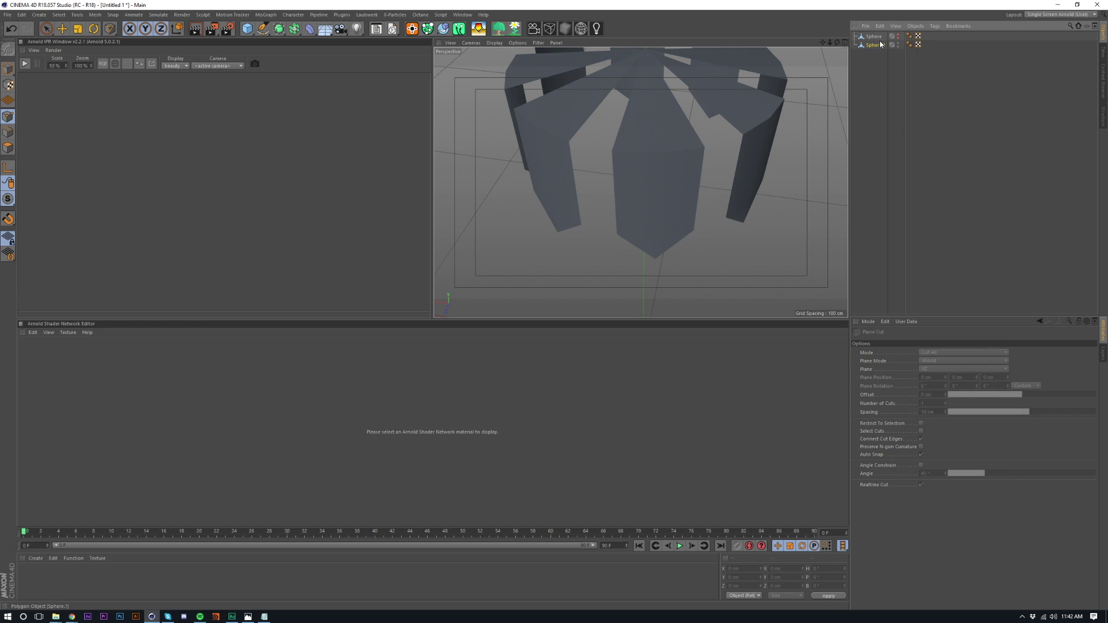
pyautogui.keyDown('alt'); pyautogui.click(282, 30); pyautogui.keyUp('alt')
pyautogui.click(894, 153)
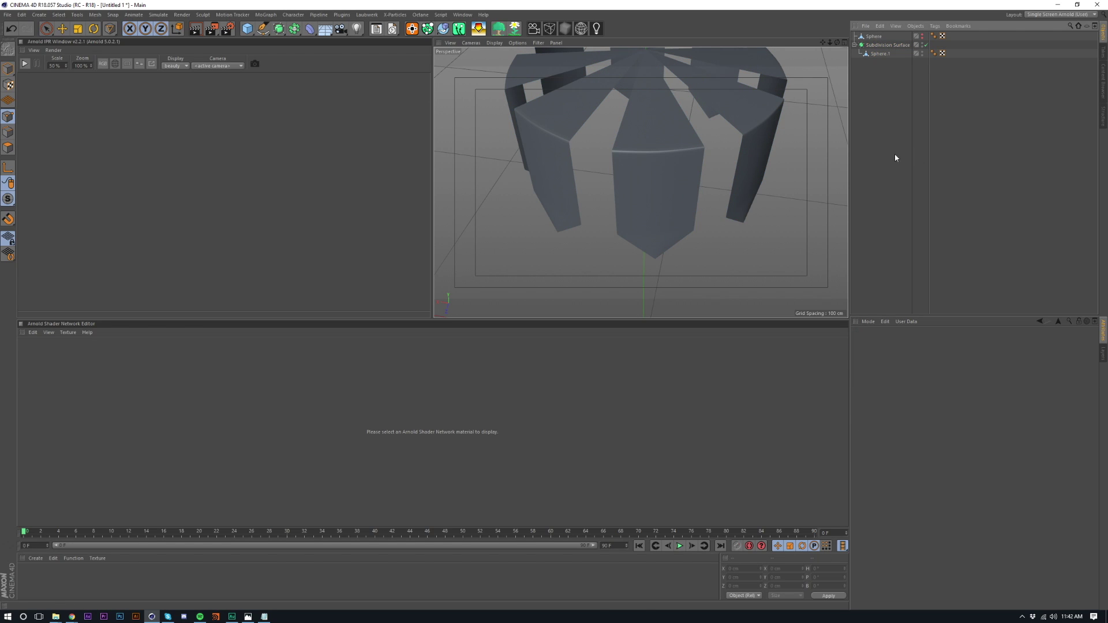
# - Make the ornament body Sphere visible again beneath the cap strips
pyautogui.scroll(-5, 673, 180)
pyautogui.keyDown('alt'); pyautogui.moveTo(672, 180); pyautogui.dragTo(689, 161); pyautogui.keyUp('alt')
pyautogui.keyDown('alt'); pyautogui.moveTo(688, 161); pyautogui.dragTo(679, 167, button='right'); pyautogui.keyUp('alt')
pyautogui.keyDown('alt'); pyautogui.moveTo(678, 168); pyautogui.dragTo(770, 194); pyautogui.keyUp('alt')
pyautogui.keyDown('alt'); pyautogui.moveTo(771, 194); pyautogui.dragTo(761, 194, button='right'); pyautogui.keyUp('alt')
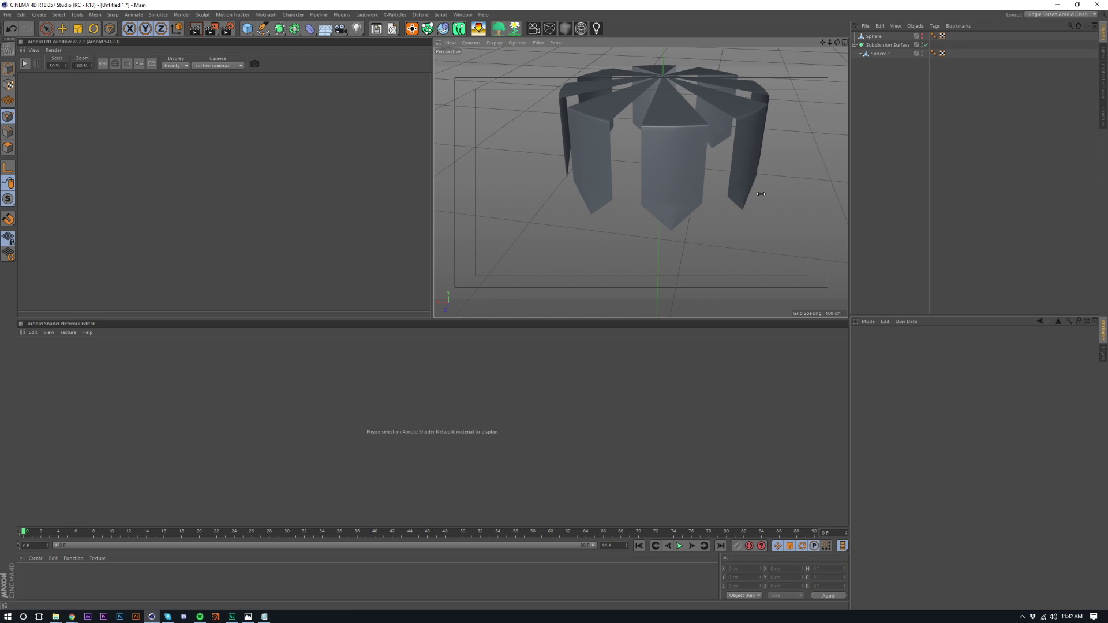
pyautogui.click(922, 37)
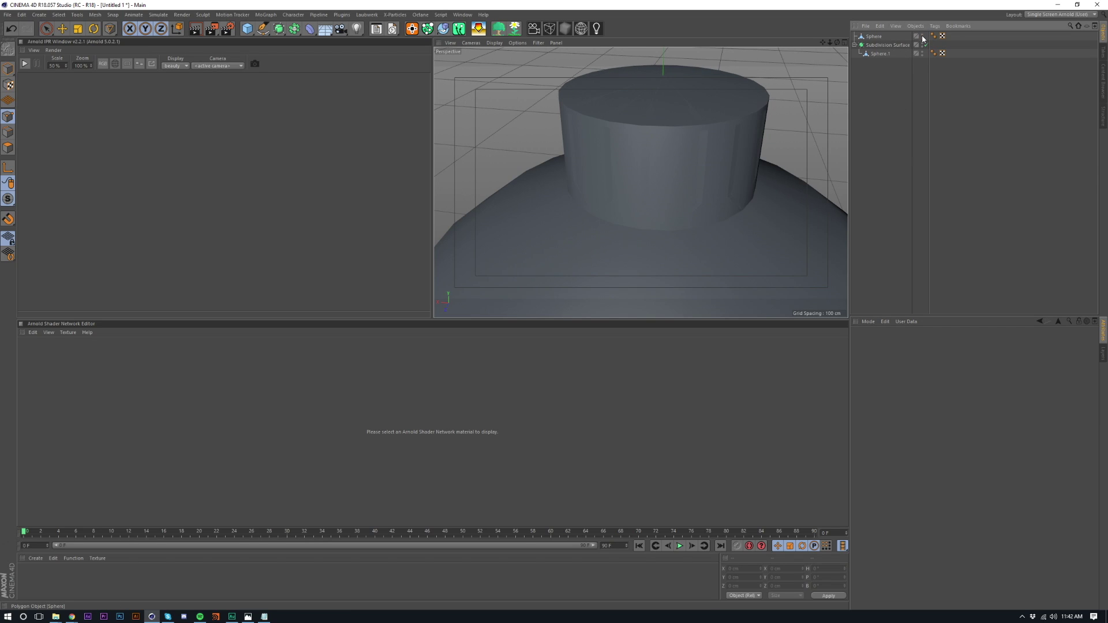
# - Place Sphere.1 under a new Cloth Surface with 0 subdivisions and a thickness of 1 cm
pyautogui.click(860, 54)
pyautogui.click(158, 15)
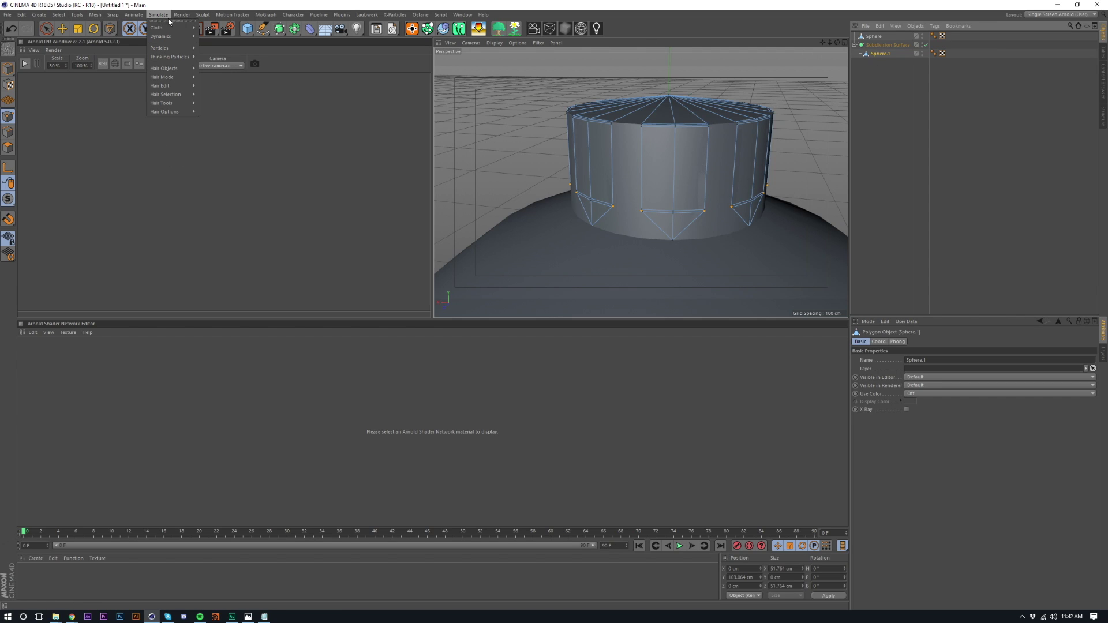
pyautogui.moveTo(173, 26)
pyautogui.keyDown('alt'); pyautogui.click(225, 35); pyautogui.keyUp('alt')
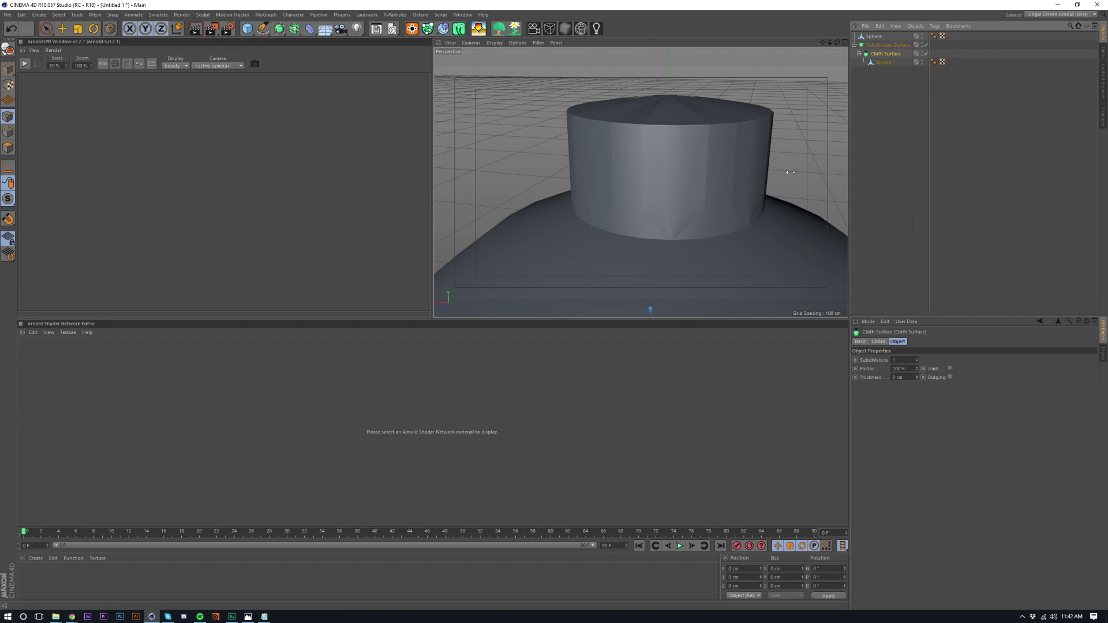
pyautogui.click(916, 362)
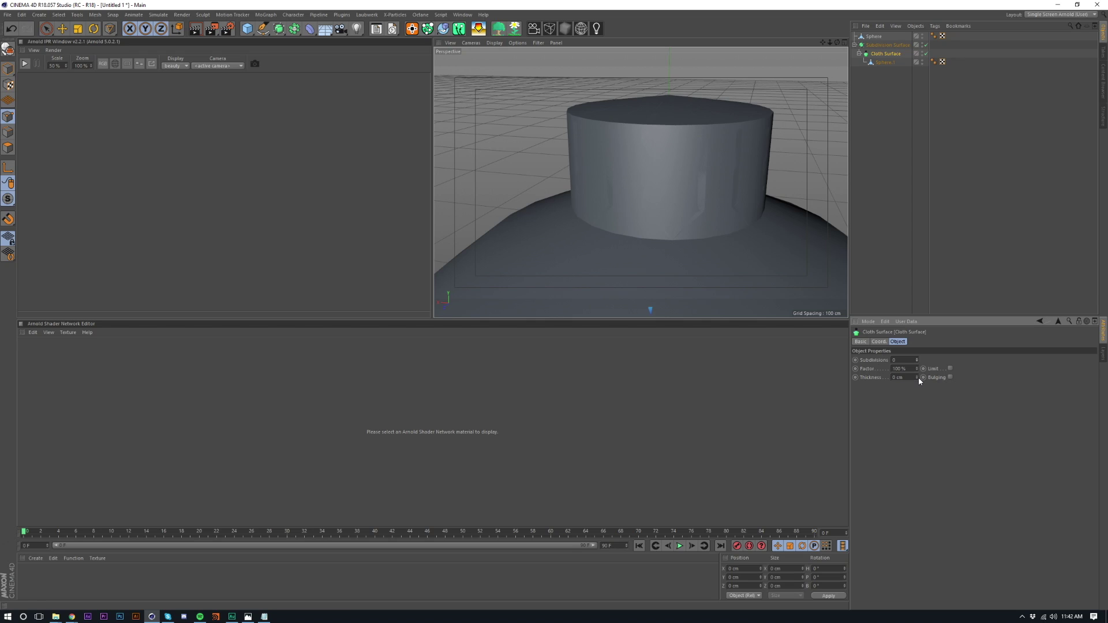
pyautogui.click(917, 375)
pyautogui.keyDown('alt'); pyautogui.moveTo(735, 225); pyautogui.dragTo(670, 240); pyautogui.keyUp('alt')
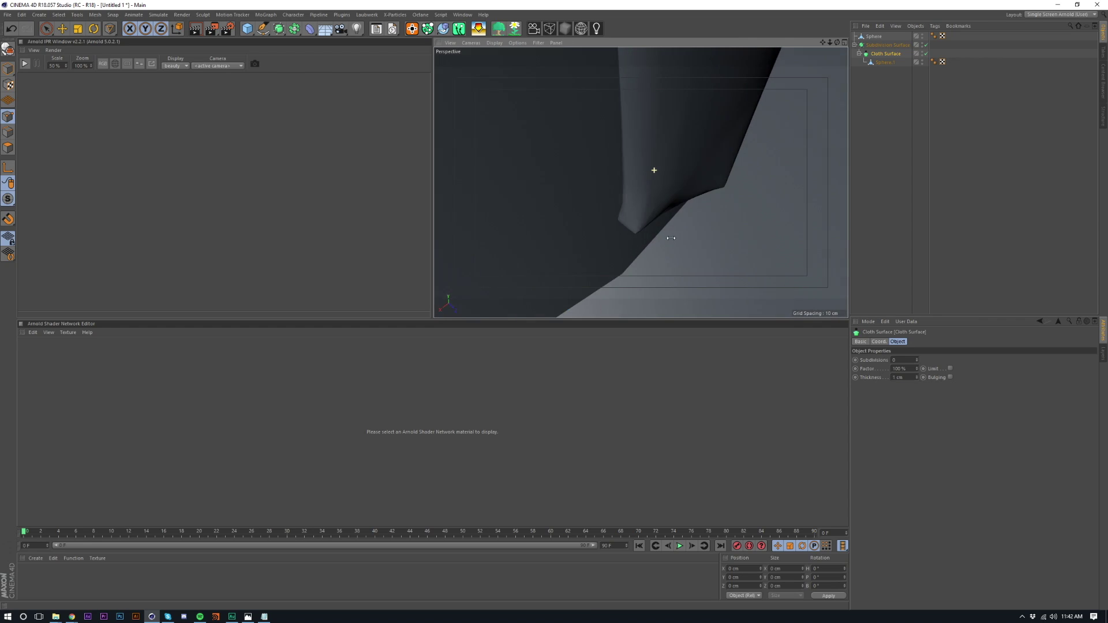
# - Merge the Cloth Surface and Sphere.1 into one editable object with Connect Objects + Delete
pyautogui.click(878, 63)
pyautogui.keyDown('alt'); pyautogui.moveTo(735, 116); pyautogui.dragTo(658, 132); pyautogui.keyUp('alt')
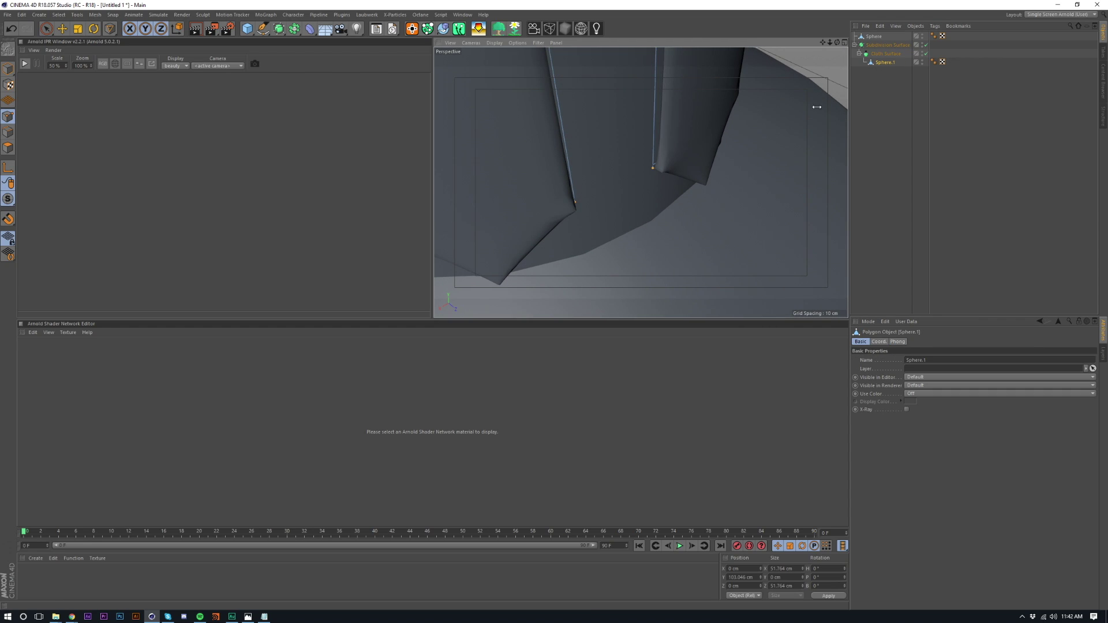
pyautogui.keyDown('alt'); pyautogui.moveTo(817, 107); pyautogui.dragTo(702, 139); pyautogui.keyUp('alt')
pyautogui.keyDown('ctrl'); pyautogui.click(883, 53); pyautogui.keyUp('ctrl')
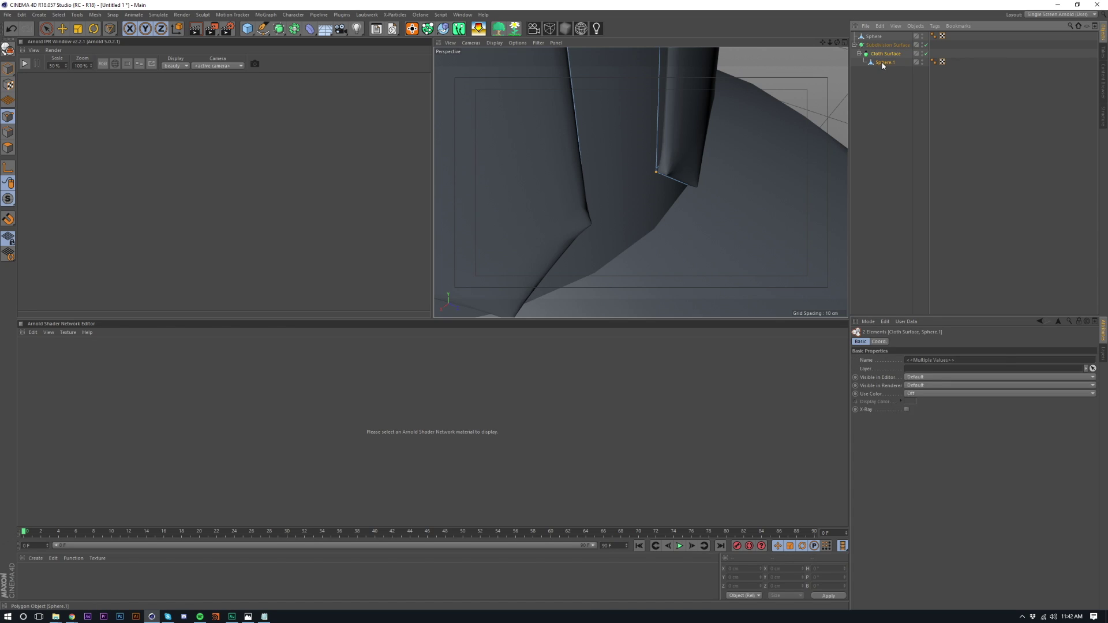
pyautogui.rightClick(882, 62)
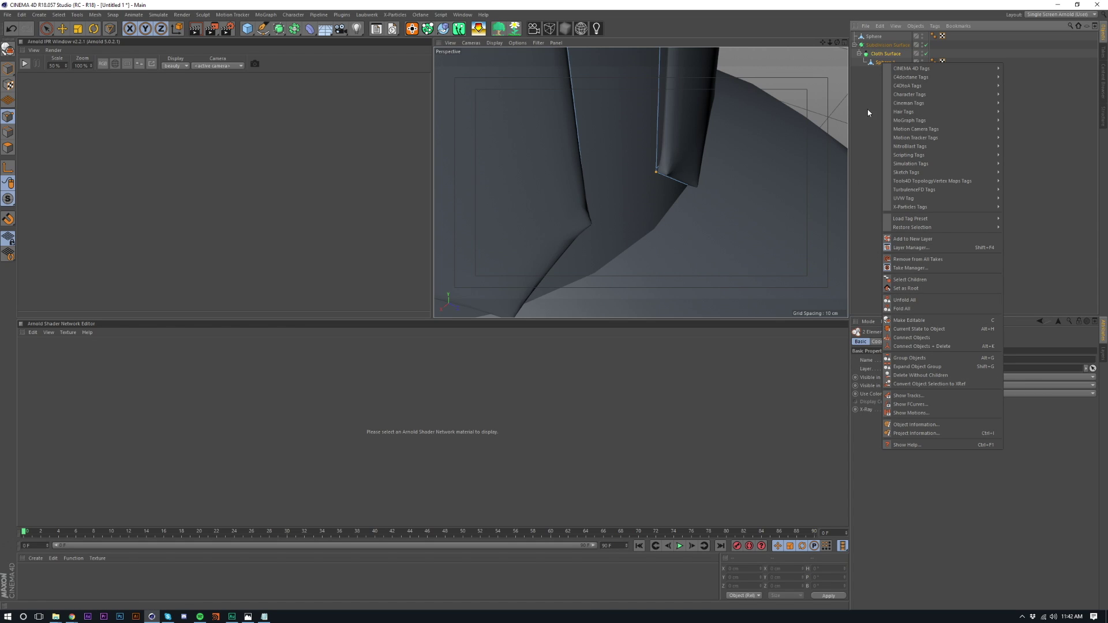
pyautogui.click(924, 346)
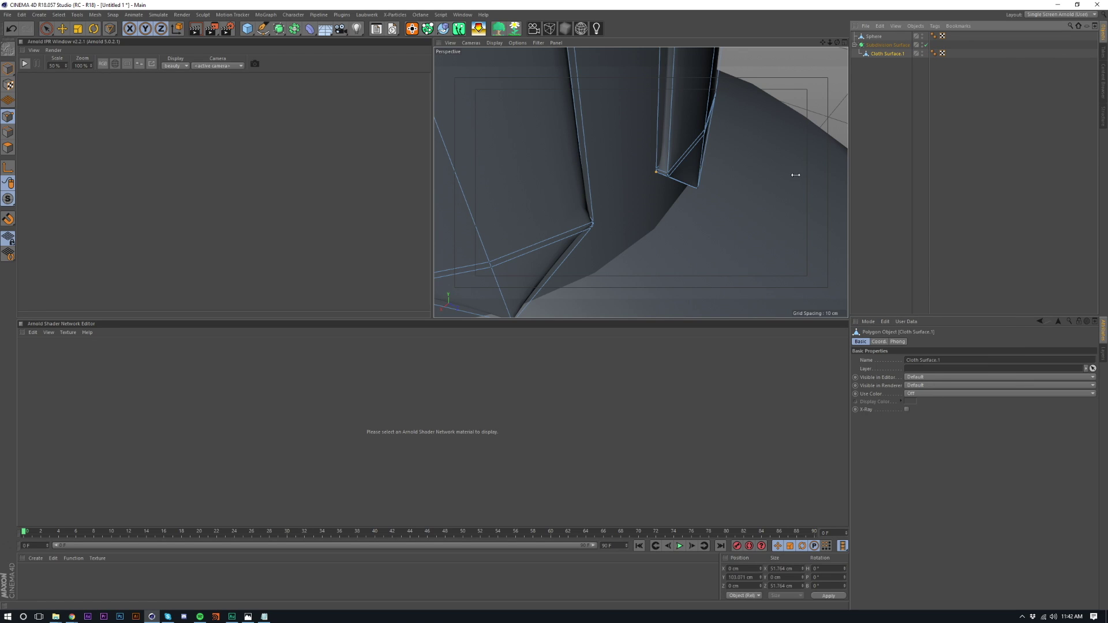
# - Try loop cuts near both edges of one cap strip's thin side face, and undo them
pyautogui.keyDown('alt'); pyautogui.moveTo(684, 147); pyautogui.dragTo(654, 228); pyautogui.keyUp('alt')
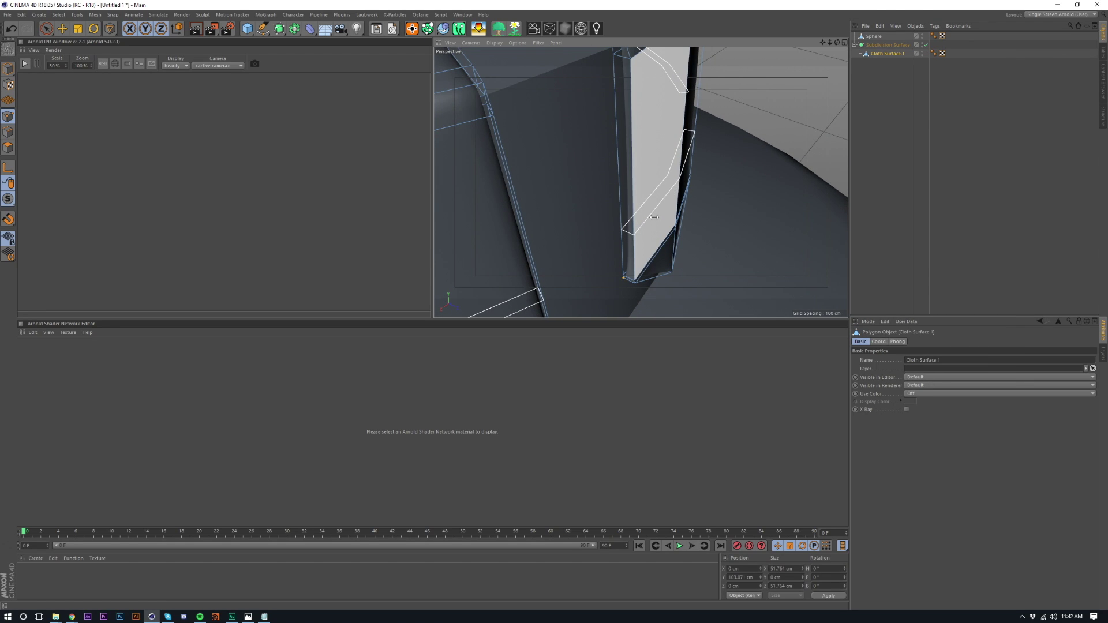
pyautogui.click(653, 217)
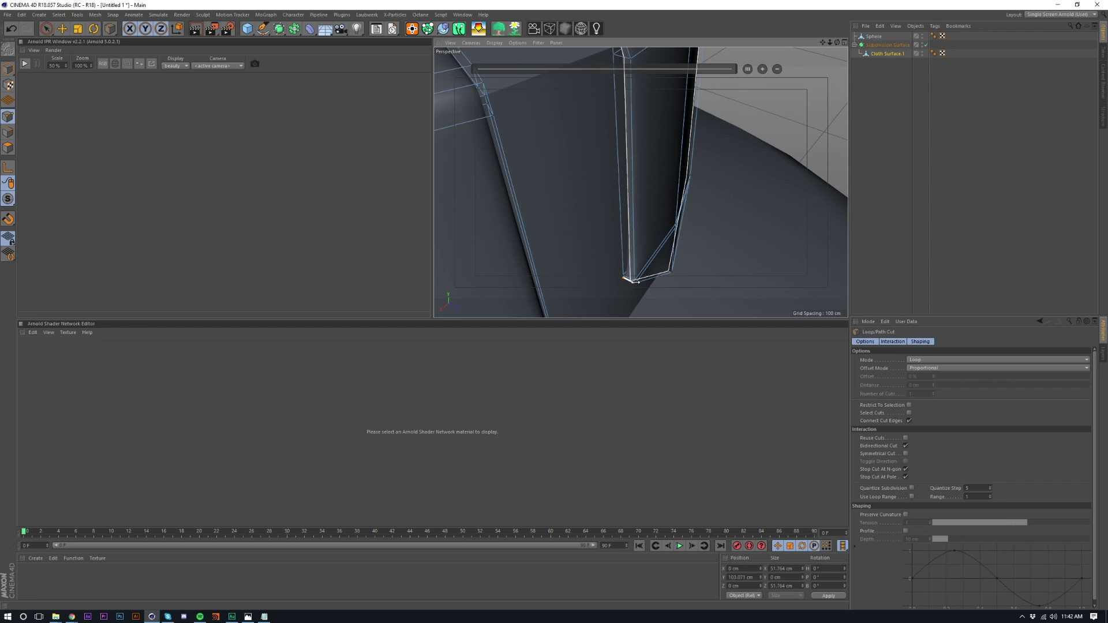
pyautogui.keyDown('alt'); pyautogui.moveTo(635, 282); pyautogui.dragTo(631, 283); pyautogui.keyUp('alt')
pyautogui.scroll(5, 631, 282)
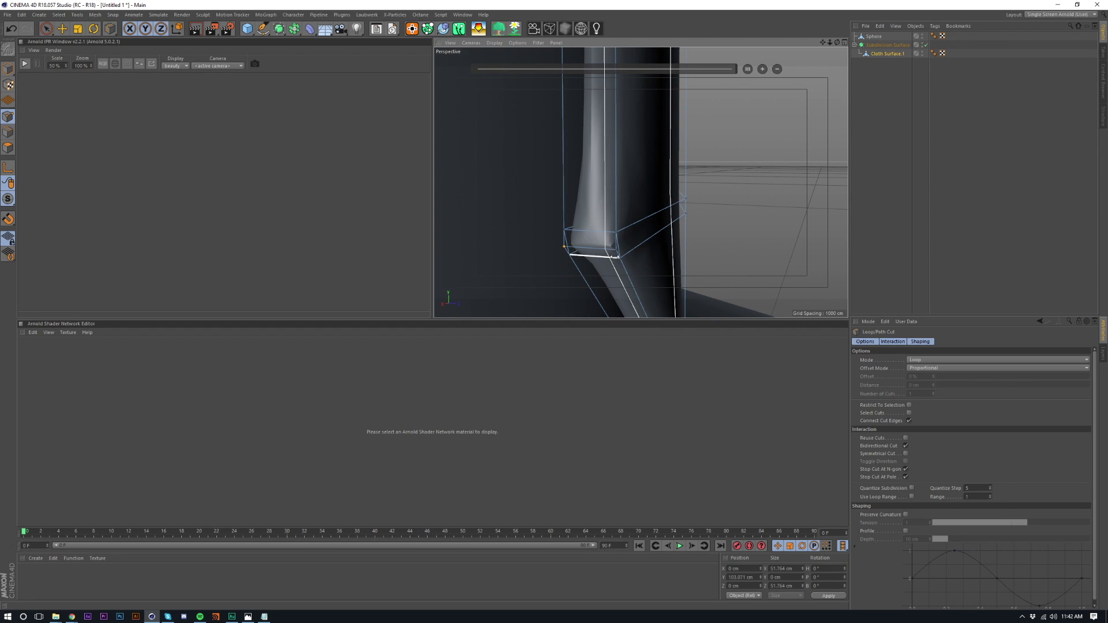
pyautogui.click(616, 260)
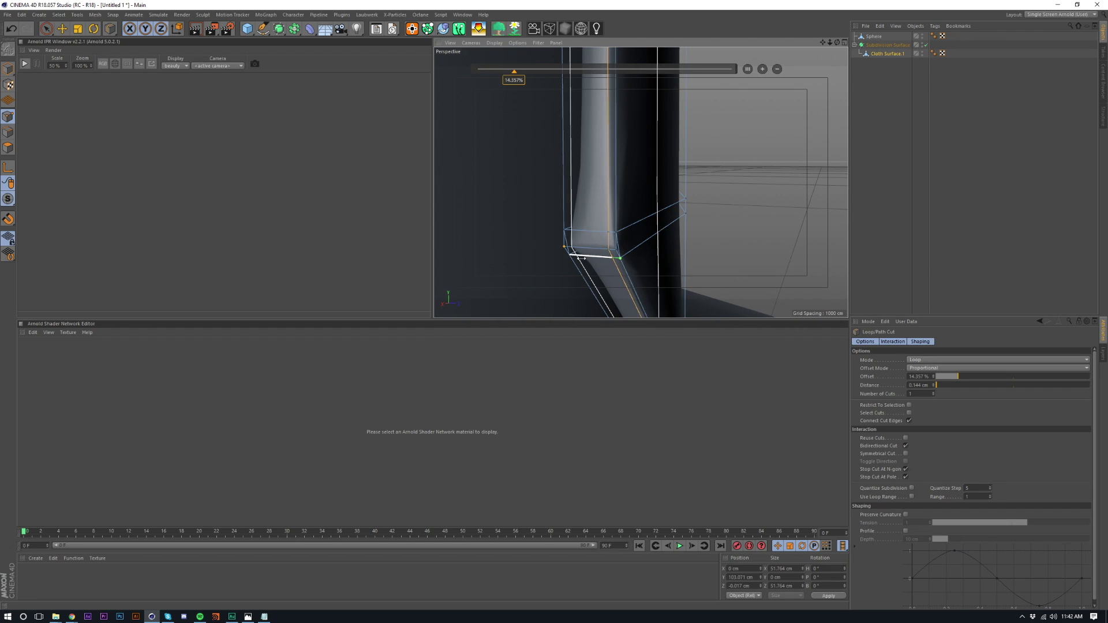
pyautogui.click(575, 255)
pyautogui.keyDown('alt'); pyautogui.moveTo(575, 255); pyautogui.dragTo(623, 248); pyautogui.keyUp('alt')
pyautogui.scroll(-5, 560, 247)
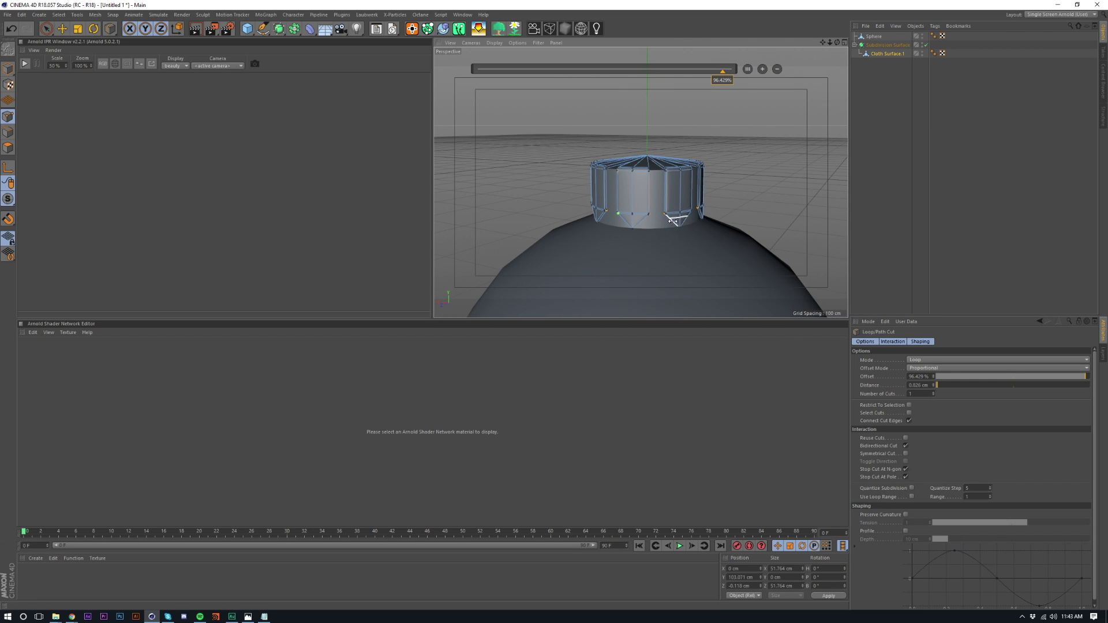
pyautogui.keyDown('alt'); pyautogui.moveTo(673, 215); pyautogui.dragTo(677, 221); pyautogui.keyUp('alt')
pyautogui.scroll(5, 677, 220)
pyautogui.hotkey('ctrl', 'z')
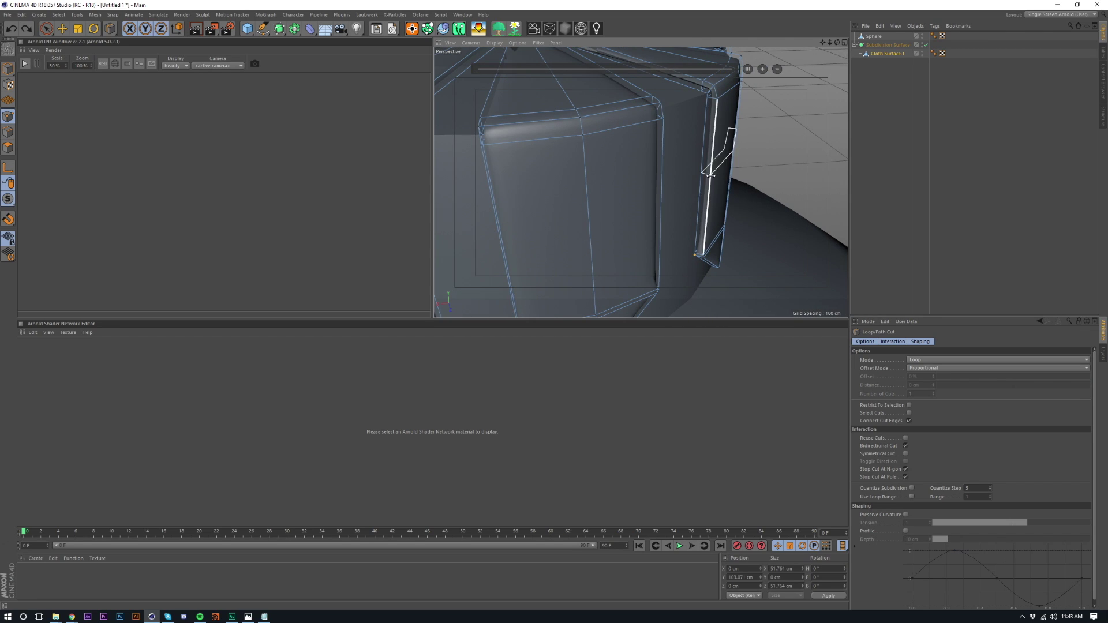
# - Clear the selection and examine the thickened cap from the side and above, as well as the whole ornament
pyautogui.keyDown('alt'); pyautogui.moveTo(697, 169); pyautogui.dragTo(675, 139); pyautogui.keyUp('alt')
pyautogui.scroll(-6, 686, 168)
pyautogui.click(868, 167)
pyautogui.keyDown('alt'); pyautogui.moveTo(690, 179); pyautogui.dragTo(706, 195); pyautogui.keyUp('alt')
pyautogui.scroll(-8, 730, 173)
pyautogui.keyDown('alt'); pyautogui.moveTo(724, 151); pyautogui.dragTo(666, 135, button='middle'); pyautogui.keyUp('alt')
pyautogui.keyDown('alt'); pyautogui.moveTo(667, 136); pyautogui.dragTo(709, 144, button='right'); pyautogui.keyUp('alt')
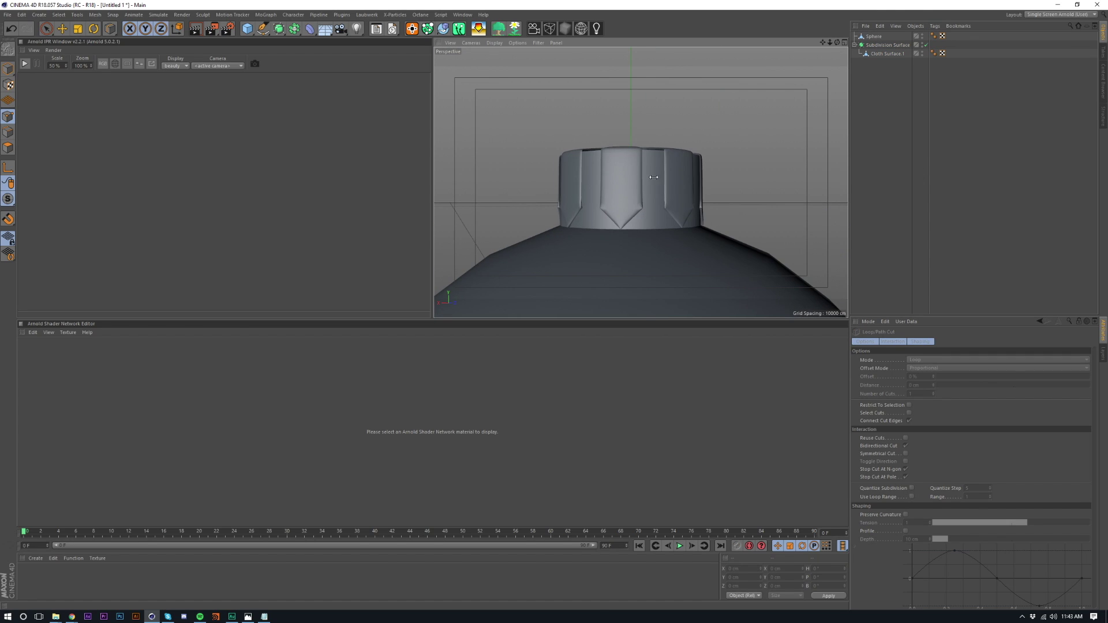
pyautogui.keyDown('alt'); pyautogui.moveTo(641, 184); pyautogui.dragTo(632, 320); pyautogui.keyUp('alt')
pyautogui.scroll(-5, 648, 133)
pyautogui.scroll(7, 645, 107)
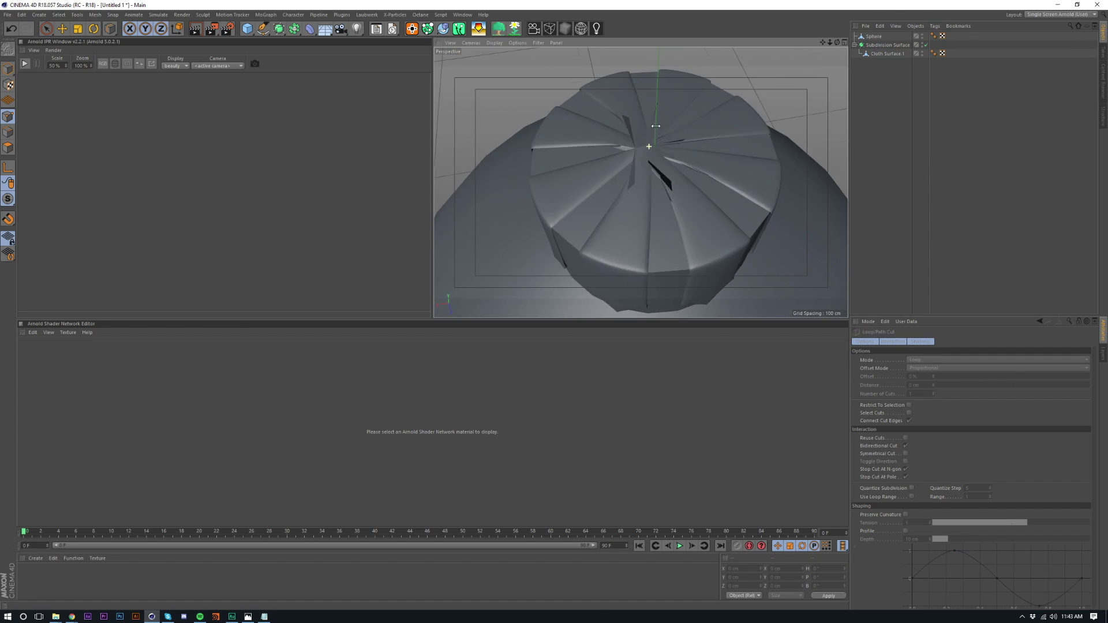
pyautogui.keyDown('alt'); pyautogui.moveTo(648, 147); pyautogui.dragTo(722, 224); pyautogui.keyUp('alt')
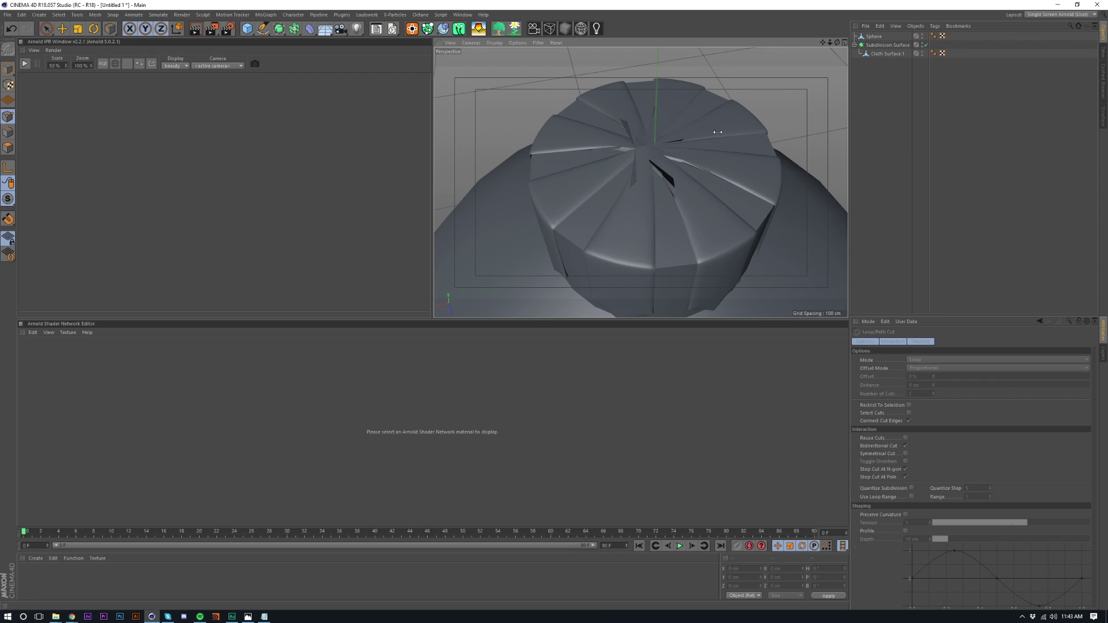
pyautogui.keyDown('alt'); pyautogui.moveTo(801, 154); pyautogui.dragTo(668, 172, button='right'); pyautogui.keyUp('alt')
pyautogui.keyDown('alt'); pyautogui.moveTo(667, 231); pyautogui.dragTo(672, 196); pyautogui.keyUp('alt')
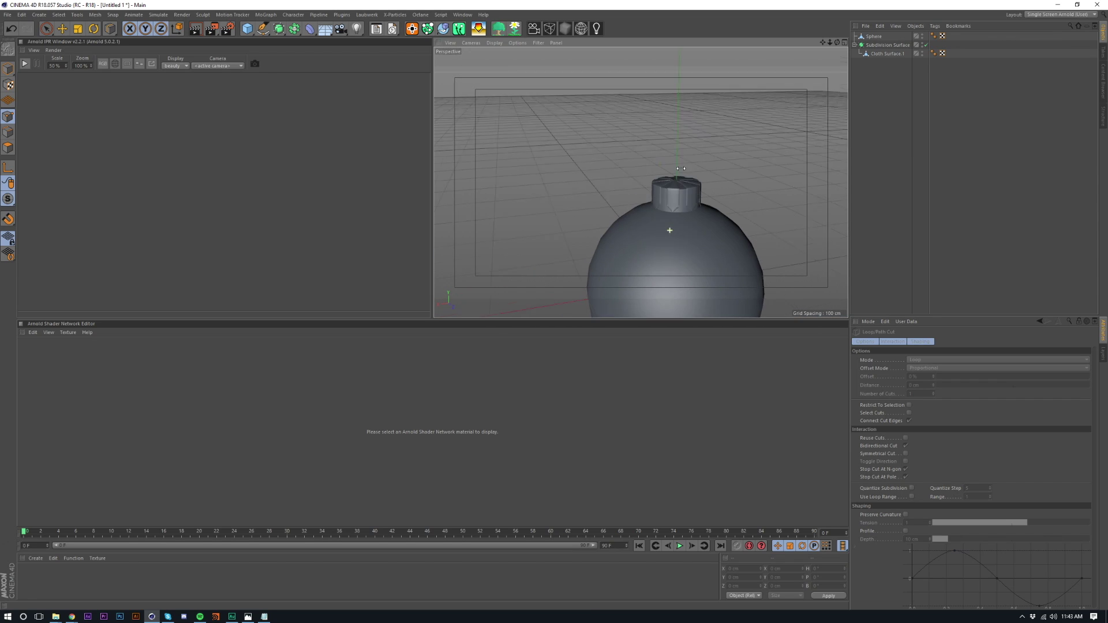
pyautogui.keyDown('alt'); pyautogui.moveTo(687, 217); pyautogui.dragTo(665, 108, button='middle'); pyautogui.keyUp('alt')
pyautogui.keyDown('alt'); pyautogui.moveTo(640, 180); pyautogui.dragTo(642, 114); pyautogui.keyUp('alt')
pyautogui.keyDown('alt'); pyautogui.moveTo(642, 119); pyautogui.dragTo(638, 141, button='right'); pyautogui.keyUp('alt')
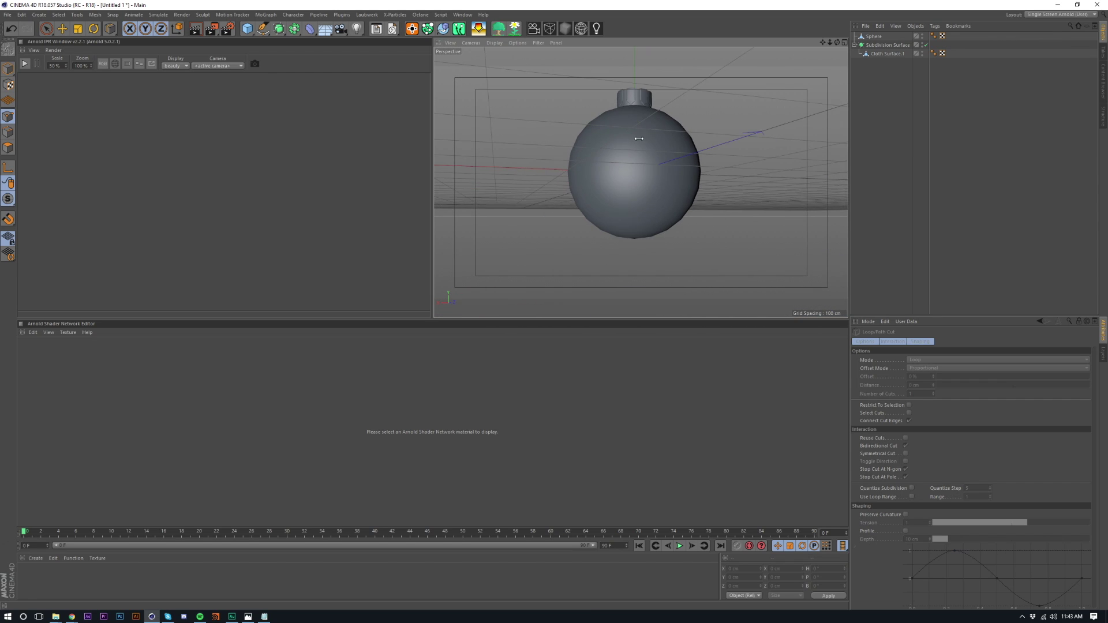
pyautogui.keyDown('alt'); pyautogui.moveTo(638, 141); pyautogui.dragTo(638, 175, button='middle'); pyautogui.keyUp('alt')
pyautogui.keyDown('alt'); pyautogui.moveTo(638, 175); pyautogui.dragTo(642, 161, button='right'); pyautogui.keyUp('alt')
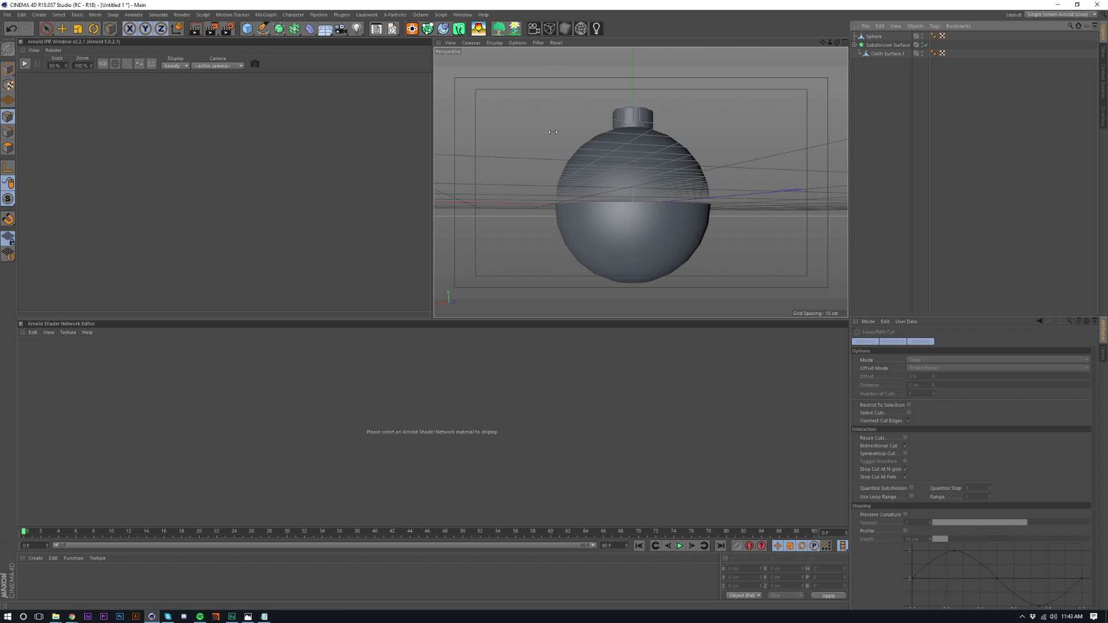
# - Add a Torus with -Z orientation, scale it to about 50 cm ring radius and raise it over the cap
pyautogui.click(247, 29)
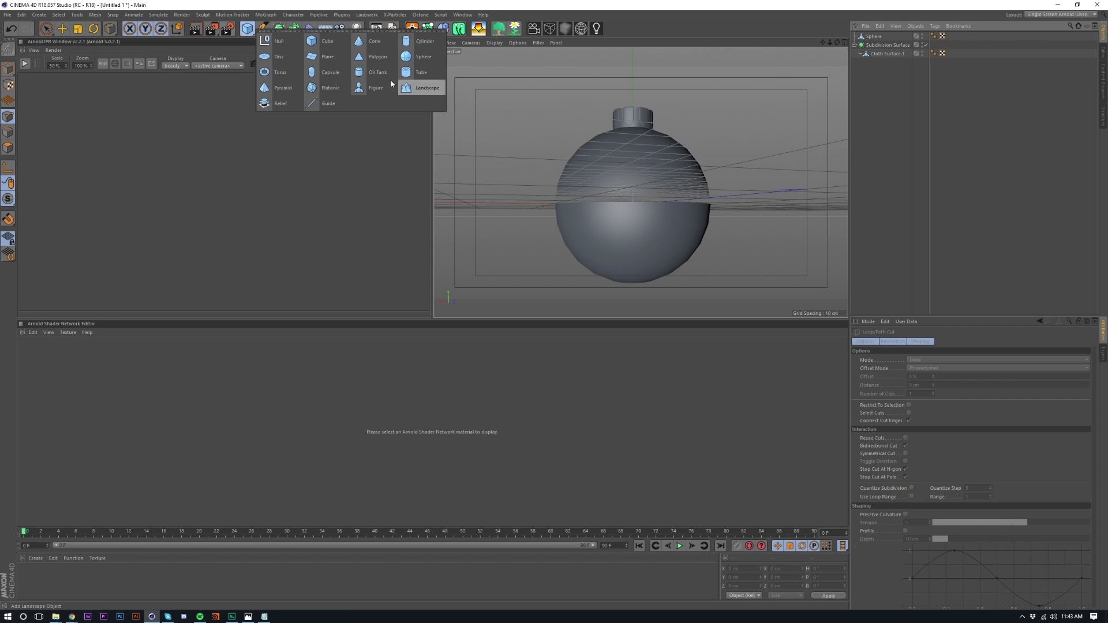
pyautogui.click(280, 72)
pyautogui.scroll(-2, 906, 394)
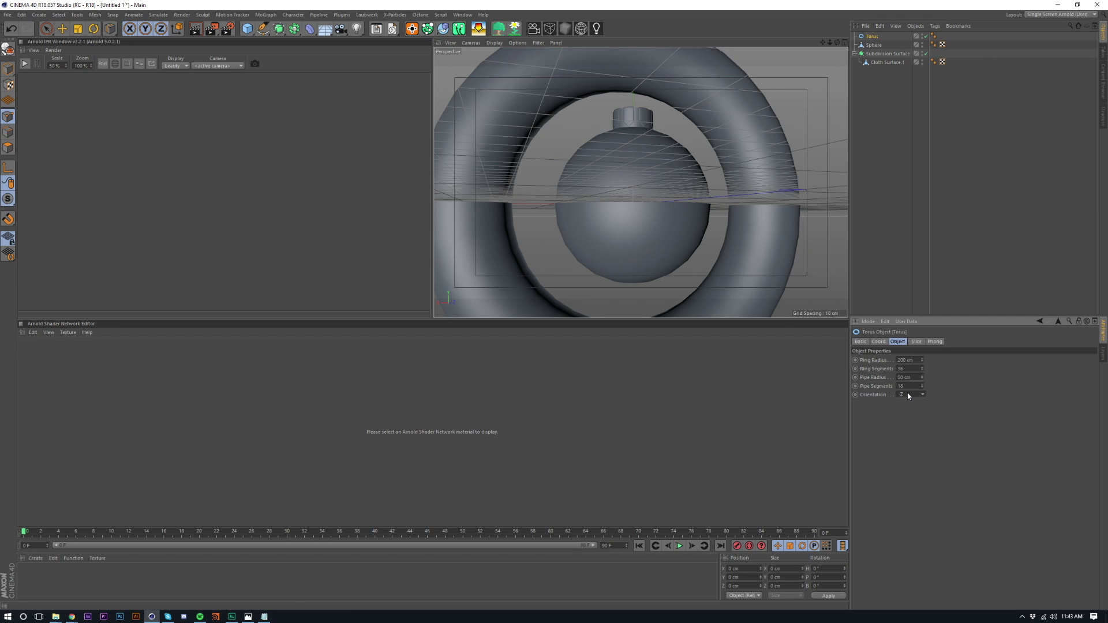
pyautogui.press('t')
pyautogui.moveTo(738, 267); pyautogui.dragTo(440, 278)
pyautogui.press('e')
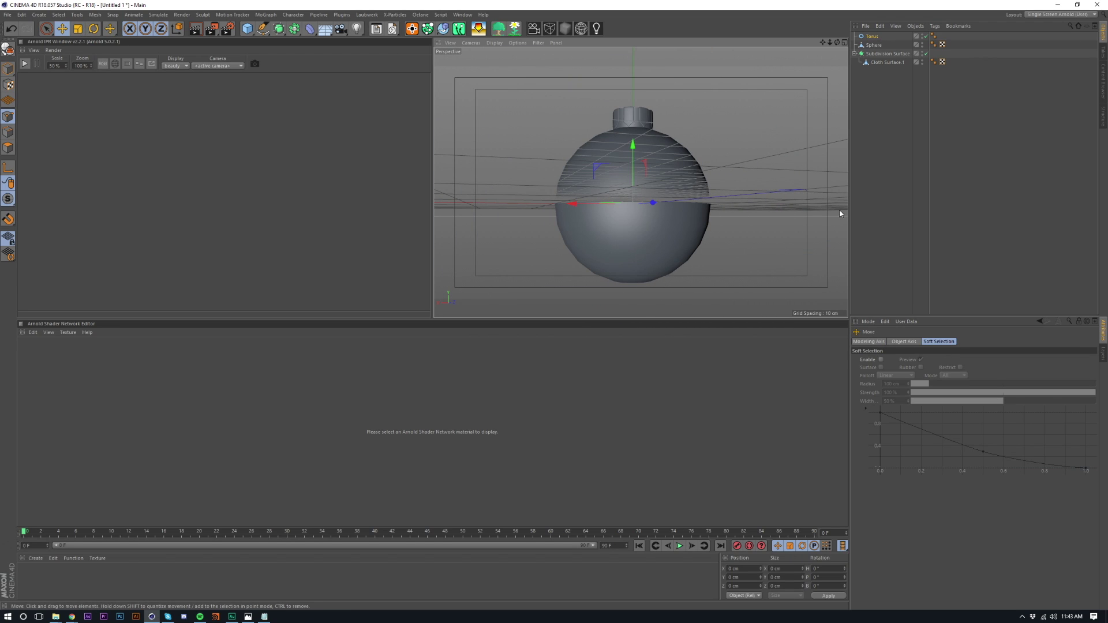
pyautogui.moveTo(635, 161); pyautogui.dragTo(635, 55)
# - Reduce the torus's pipe radius to make a thin wire ring
pyautogui.click(871, 36)
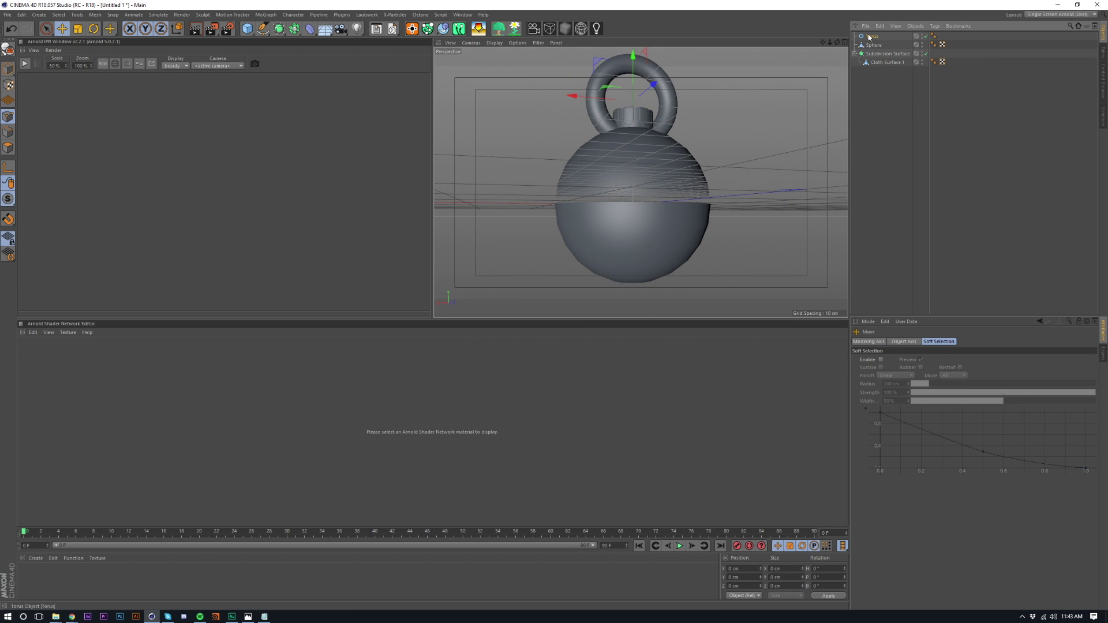
pyautogui.click(915, 379)
pyautogui.write('1.')
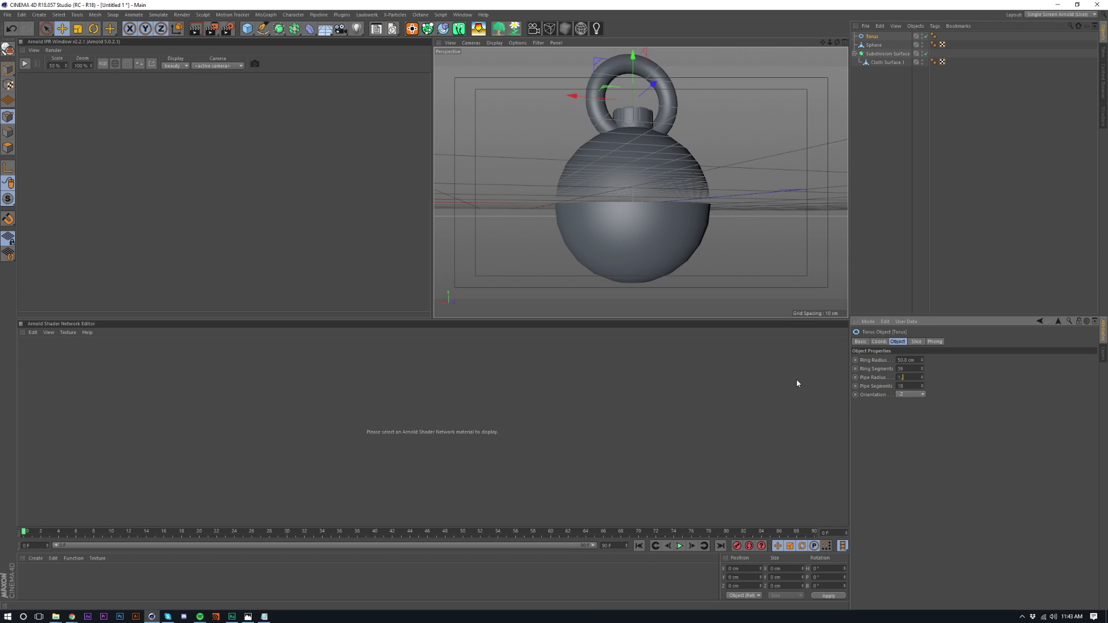
pyautogui.press('Return')
# - Scale the torus down and lower it partly into the cap's top as a hanging loop, and clear the selection
pyautogui.press('t')
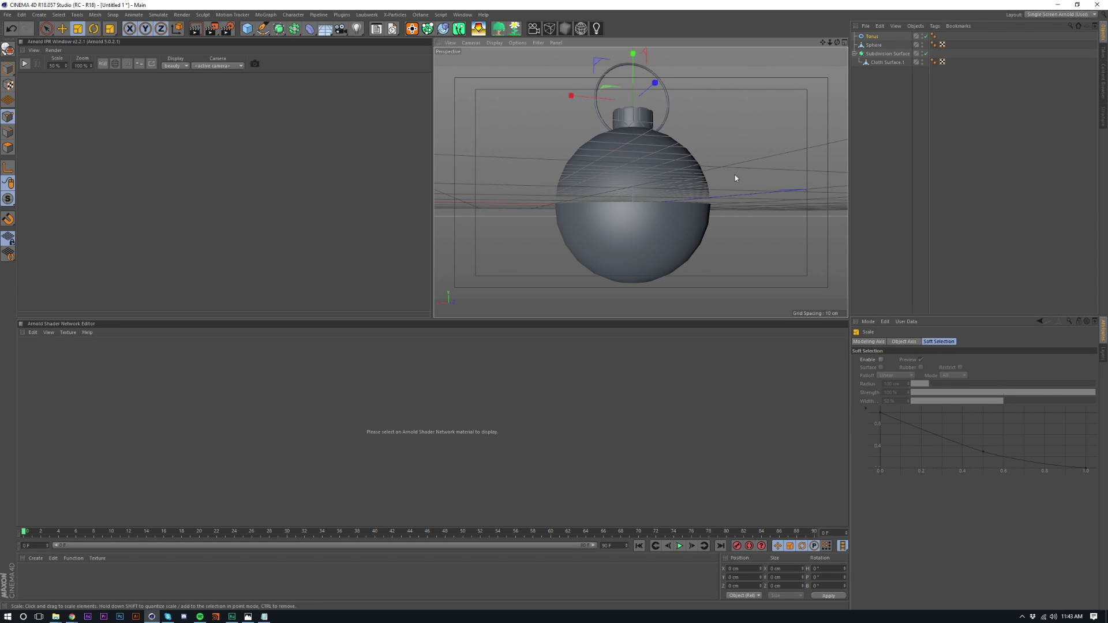
pyautogui.moveTo(735, 175); pyautogui.dragTo(550, 206)
pyautogui.scroll(5, 652, 106)
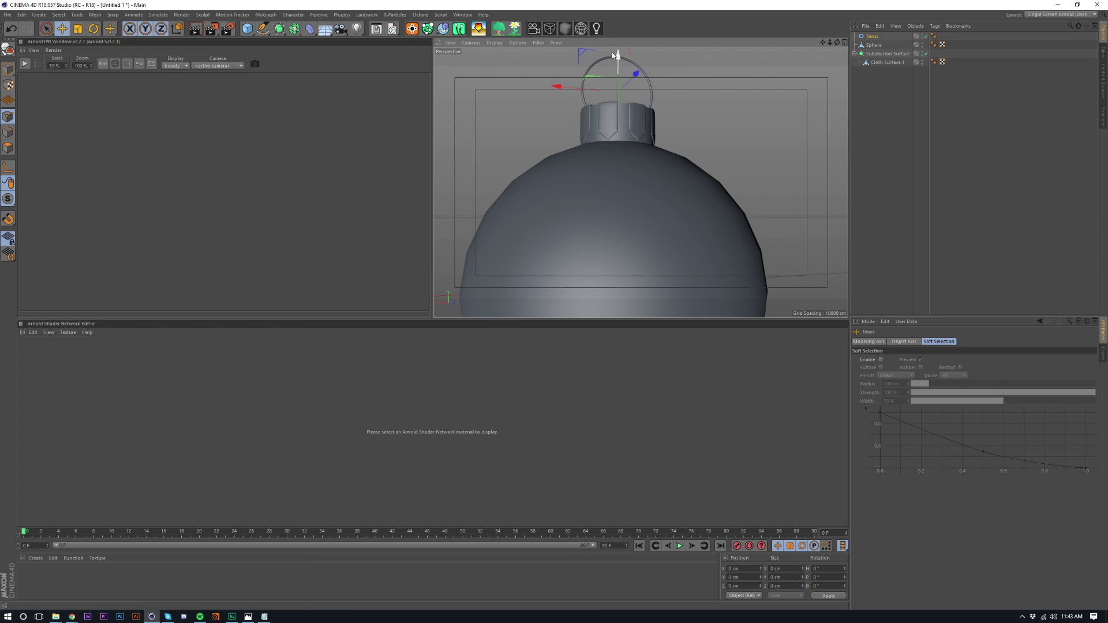
pyautogui.press('e')
pyautogui.moveTo(617, 57); pyautogui.dragTo(677, 163)
pyautogui.scroll(-5, 617, 112)
pyautogui.press('t')
pyautogui.scroll(-1, 676, 166)
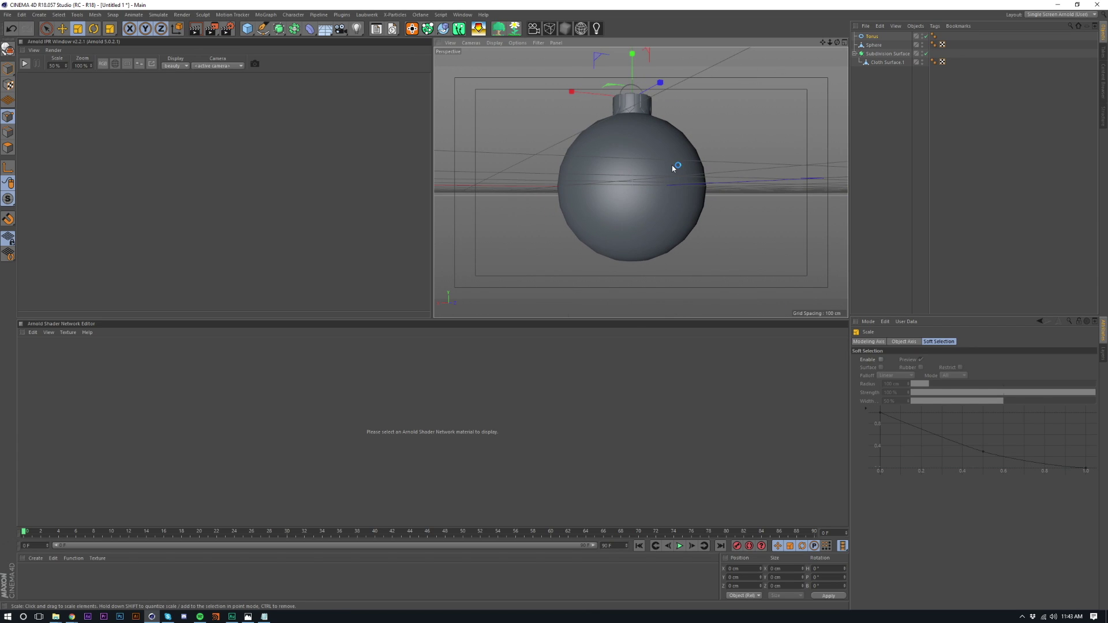
pyautogui.click(991, 180)
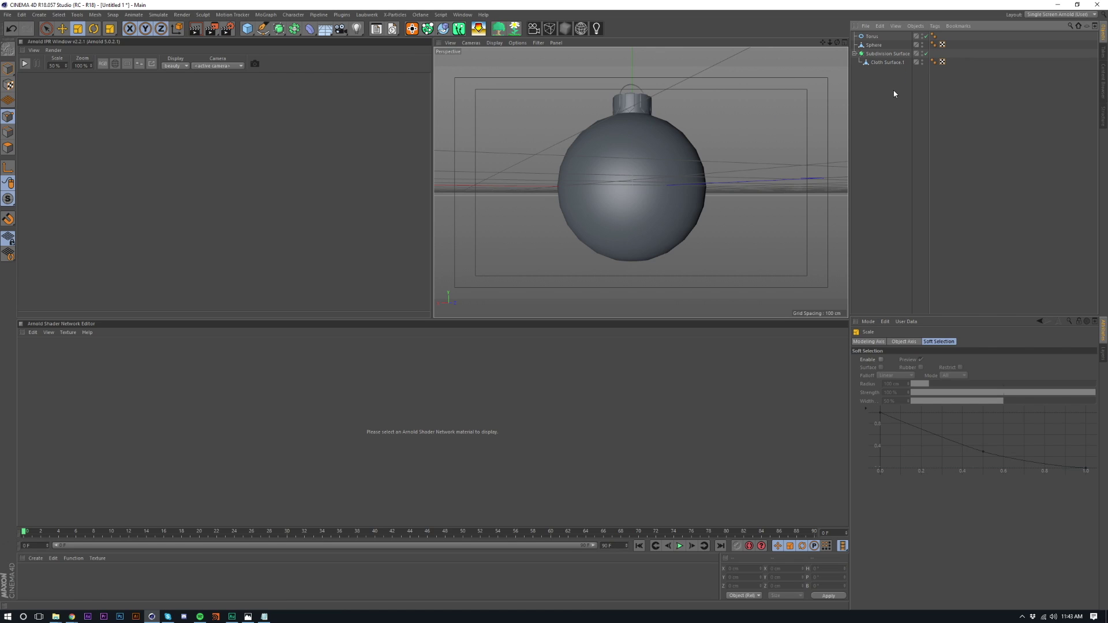
# - Place the ornament body Sphere under a new Subdivision Surface and select the Sphere inside it
pyautogui.click(873, 45)
pyautogui.keyDown('alt'); pyautogui.moveTo(795, 78); pyautogui.dragTo(617, 174); pyautogui.keyUp('alt')
pyautogui.scroll(6, 657, 64)
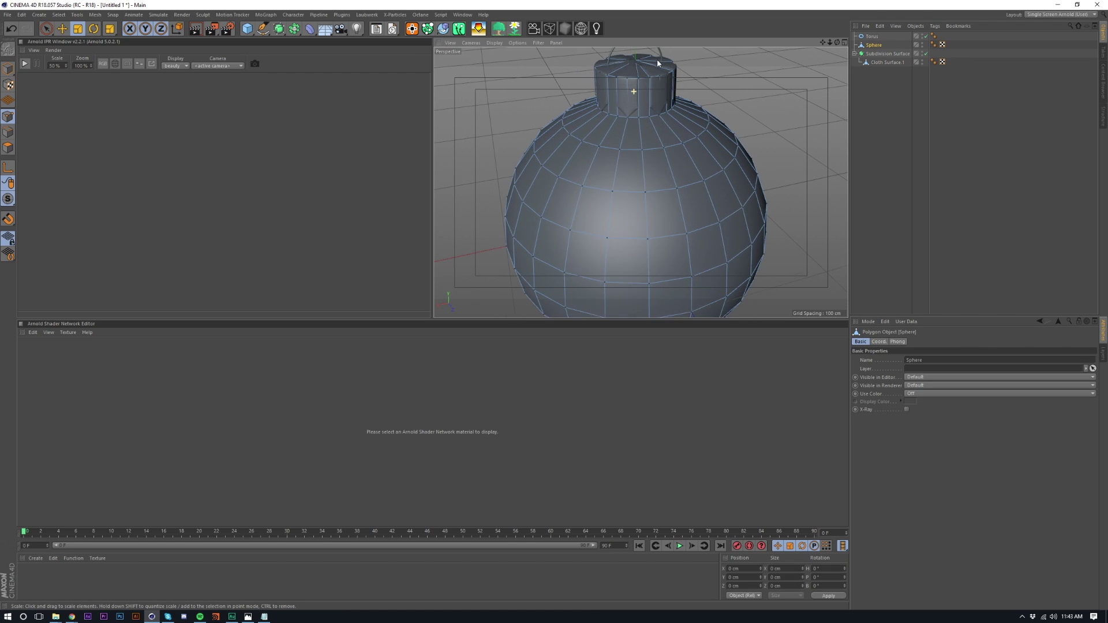
pyautogui.keyDown('alt'); pyautogui.click(279, 29); pyautogui.keyUp('alt')
pyautogui.click(878, 53)
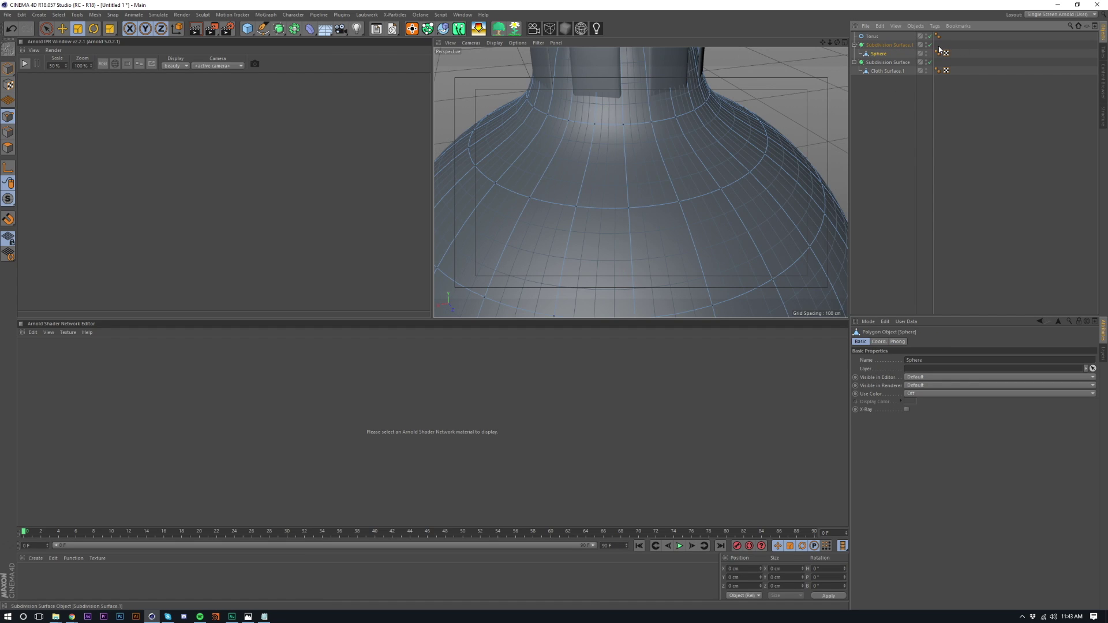
# - Disable the Sphere's Subdivision Surface and add loop cuts closely below and above the edge where the neck meets the ball
pyautogui.click(929, 45)
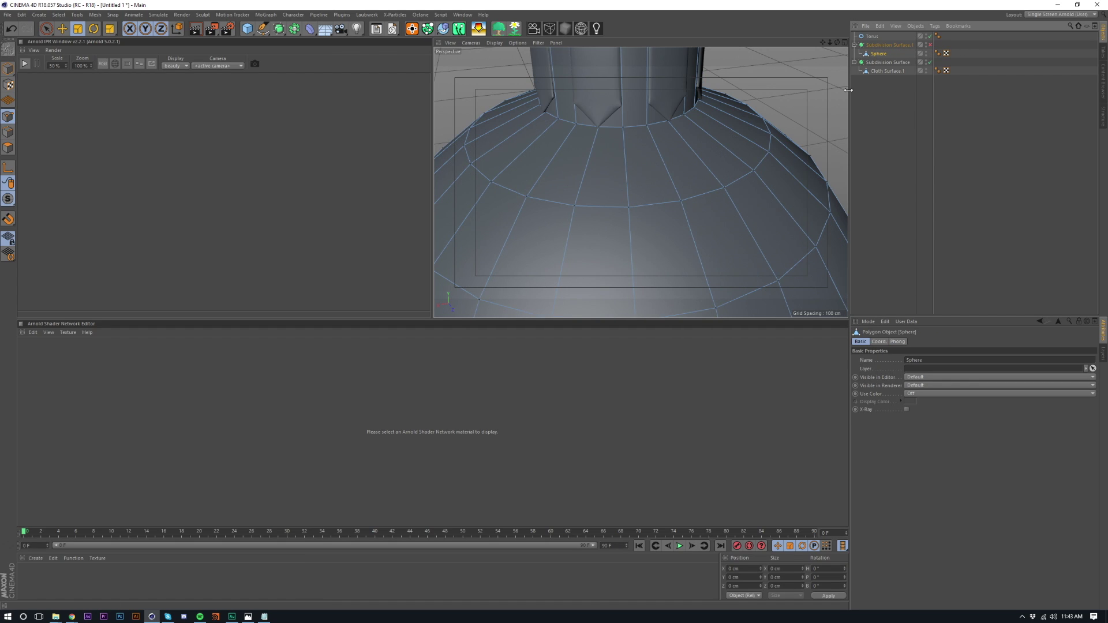
pyautogui.press('k')
pyautogui.press('l')
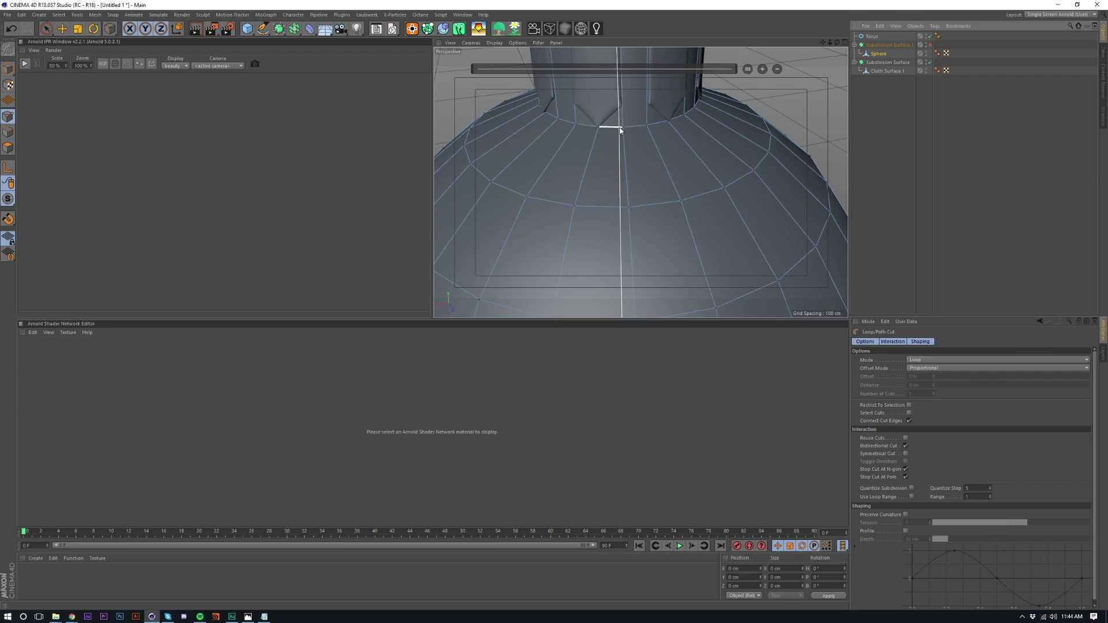
pyautogui.scroll(5, 635, 127)
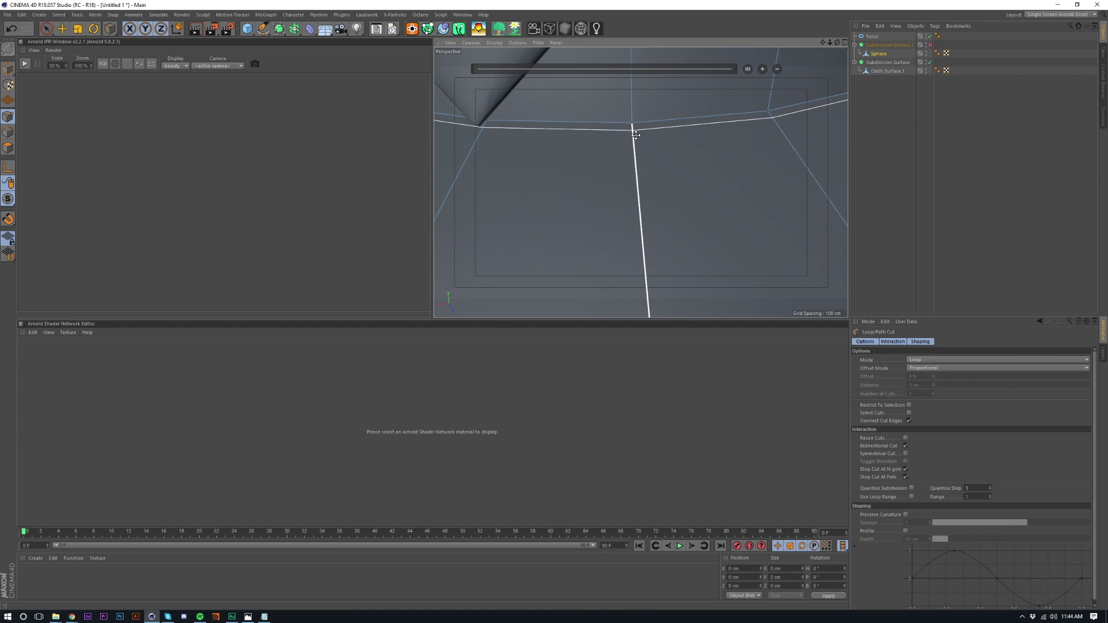
pyautogui.moveTo(635, 134); pyautogui.dragTo(638, 114)
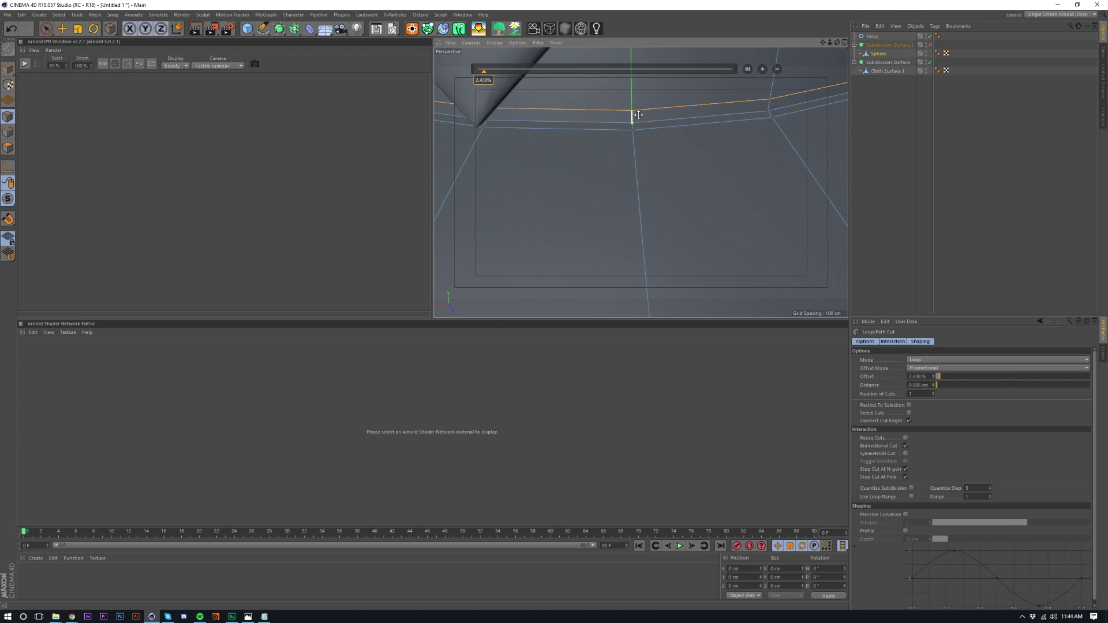
# - Add support loop cuts on both sides of the neck's top rim, at about 98.8% and 2.4% offset
pyautogui.scroll(-5, 638, 115)
pyautogui.keyDown('alt'); pyautogui.moveTo(623, 173); pyautogui.dragTo(669, 200); pyautogui.keyUp('alt')
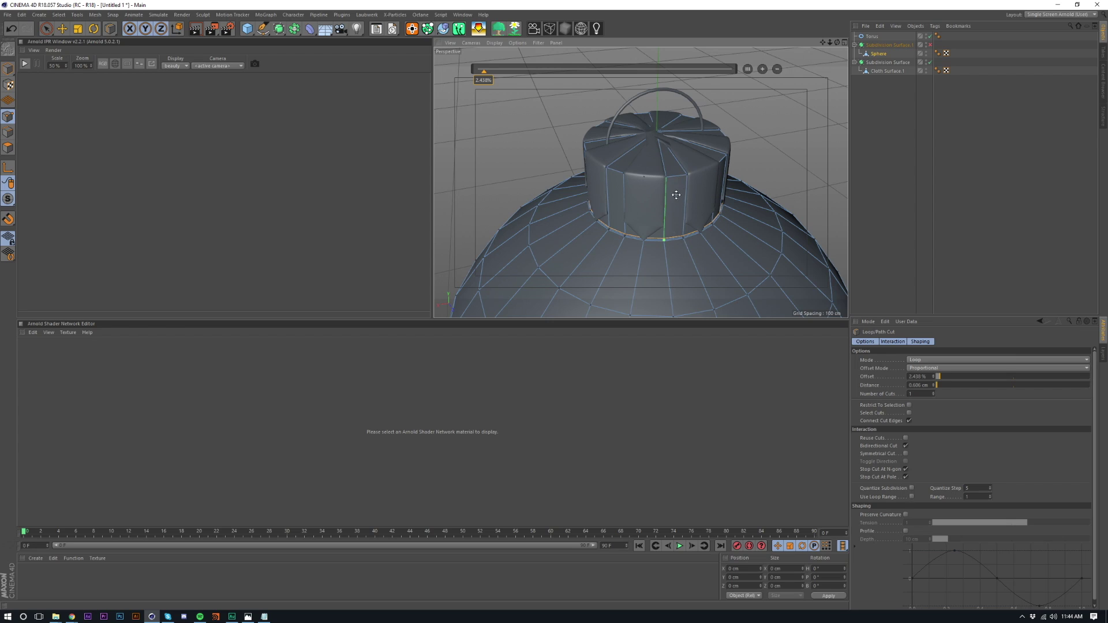
pyautogui.scroll(5, 675, 195)
pyautogui.click(651, 167)
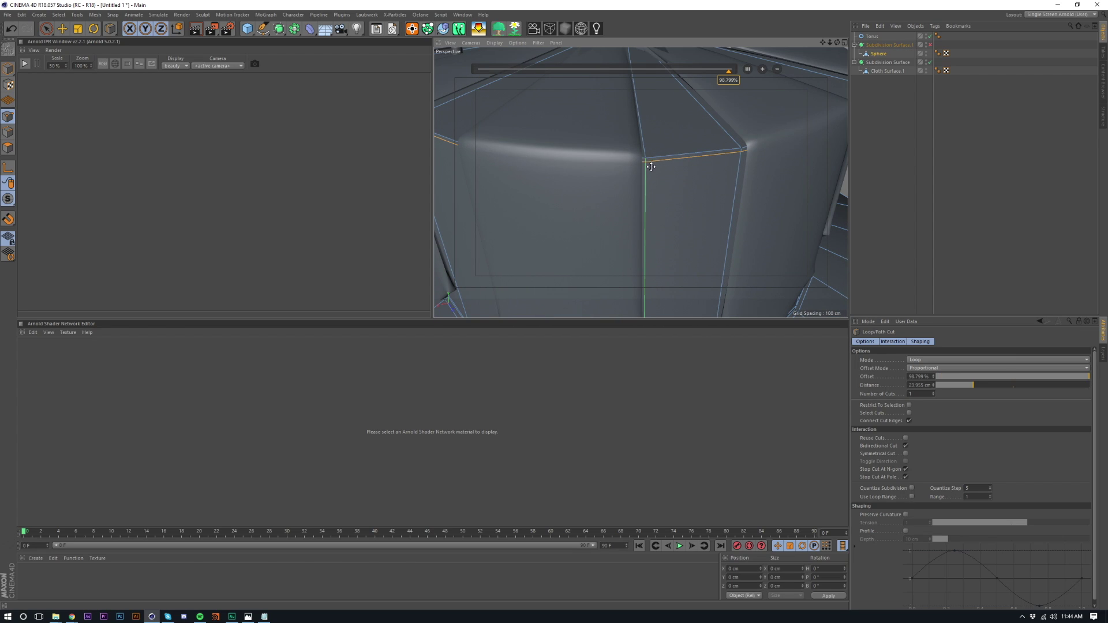
pyautogui.click(646, 154)
# - Turn the ornament body's Subdivision Surface back on and frame the whole ornament for rendering
pyautogui.scroll(-6, 652, 167)
pyautogui.keyDown('alt'); pyautogui.moveTo(643, 235); pyautogui.dragTo(695, 148, button='middle'); pyautogui.keyUp('alt')
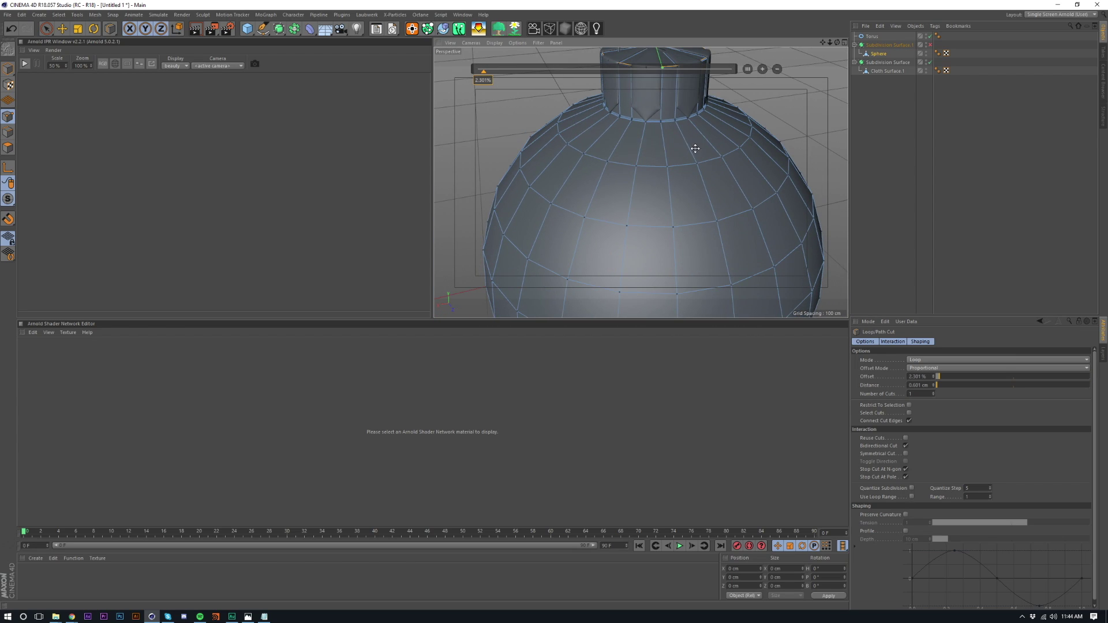
pyautogui.scroll(-6, 687, 167)
pyautogui.keyDown('alt'); pyautogui.moveTo(666, 196); pyautogui.dragTo(673, 171); pyautogui.keyUp('alt')
pyautogui.keyDown('alt'); pyautogui.moveTo(669, 202); pyautogui.dragTo(659, 158, button='middle'); pyautogui.keyUp('alt')
pyautogui.keyDown('alt'); pyautogui.moveTo(659, 159); pyautogui.dragTo(673, 131); pyautogui.keyUp('alt')
pyautogui.click(929, 44)
pyautogui.moveTo(642, 194)
pyautogui.keyDown('alt'); pyautogui.mouseDown(button='middle')
pyautogui.moveTo(641, 180)
pyautogui.moveTo(645, 214)
pyautogui.mouseUp(button='middle'); pyautogui.keyUp('alt')
pyautogui.keyDown('alt'); pyautogui.moveTo(669, 167); pyautogui.dragTo(678, 152, button='right'); pyautogui.keyUp('alt')
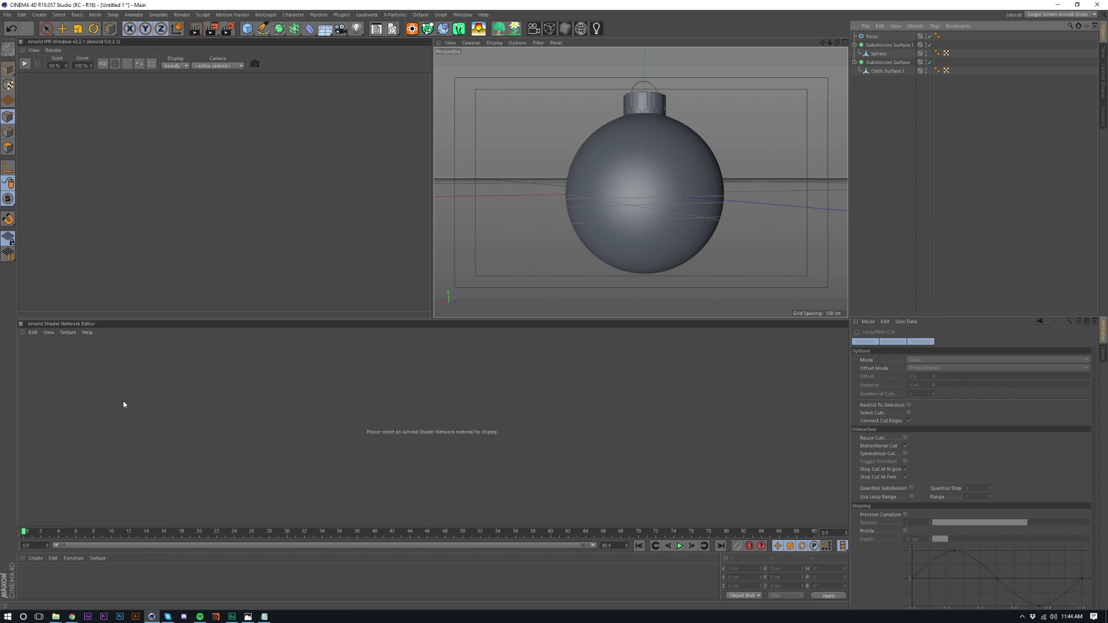
# - Start the Arnold IPR preview and add an Arnold Sky of type physical_sky
pyautogui.click(25, 63)
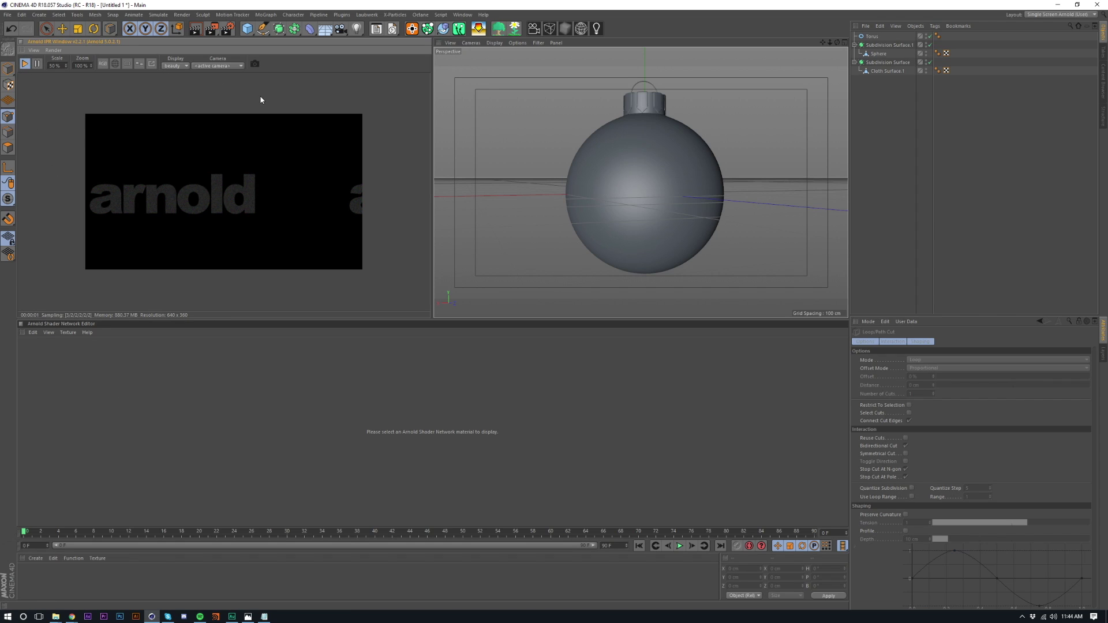
pyautogui.click(581, 29)
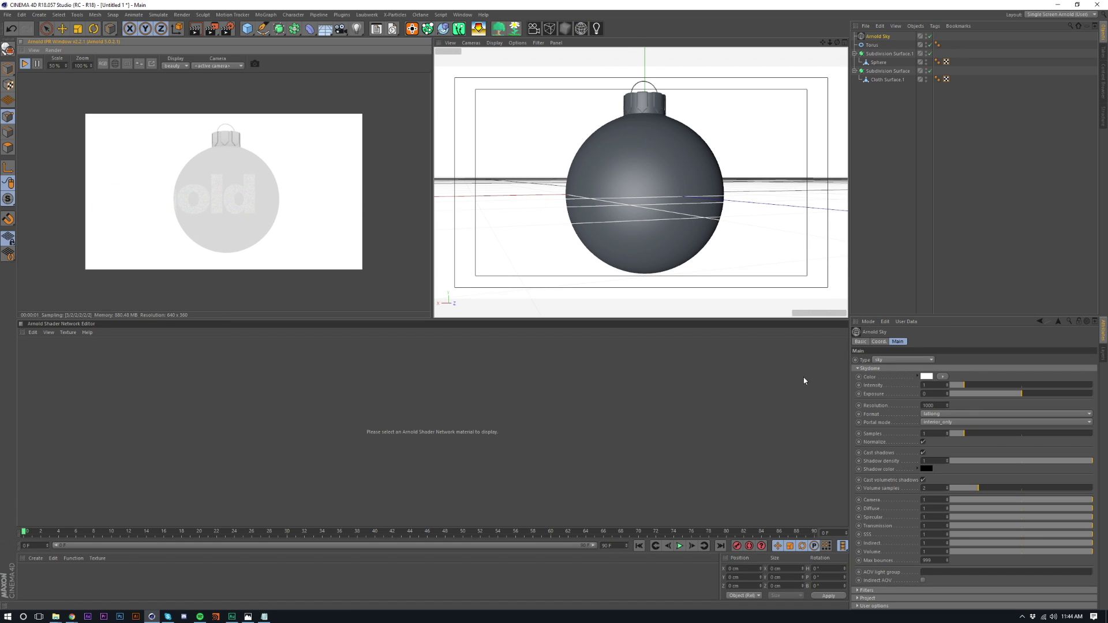
pyautogui.click(883, 361)
pyautogui.click(886, 376)
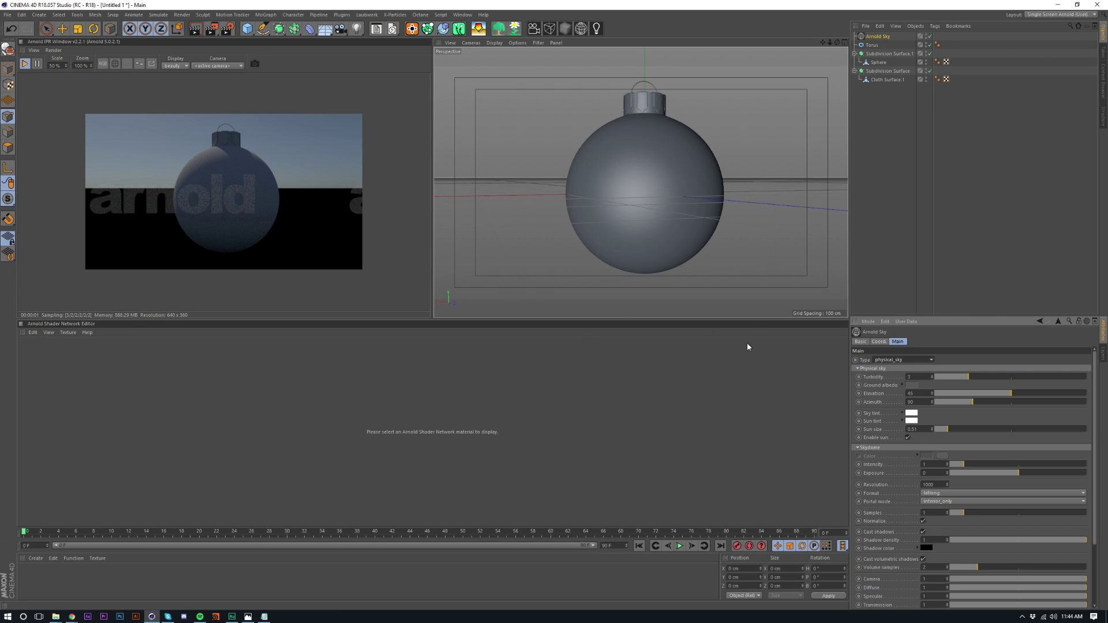
# - Pitch the Arnold Sky to about 28°, and set its elevation to 90 and intensity to 2.12
pyautogui.click(879, 342)
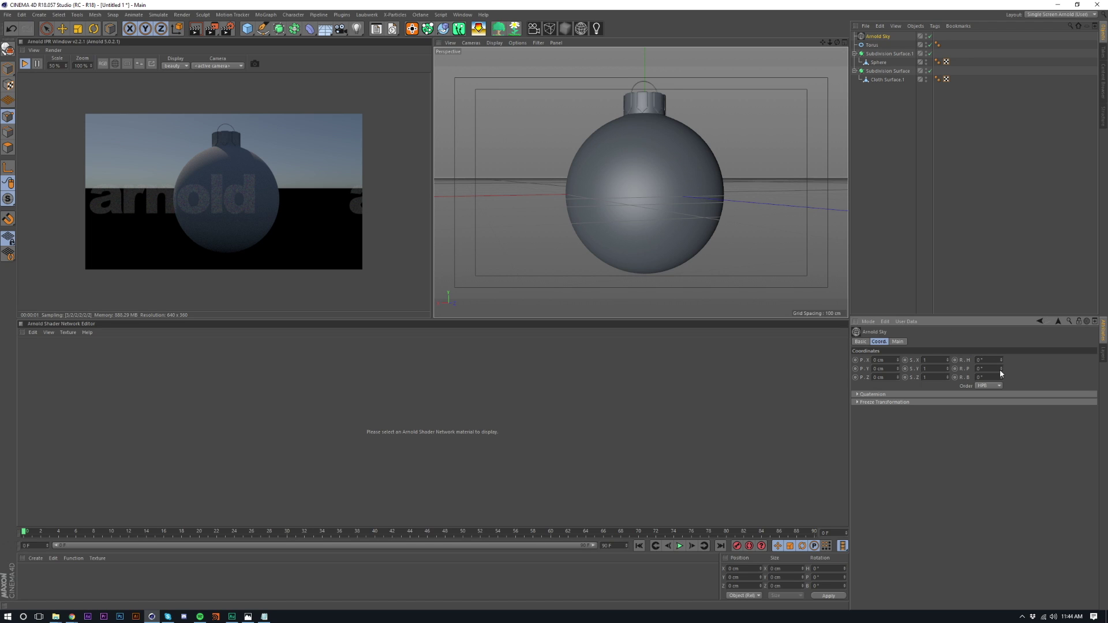
pyautogui.moveTo(1000, 370); pyautogui.dragTo(1002, 338)
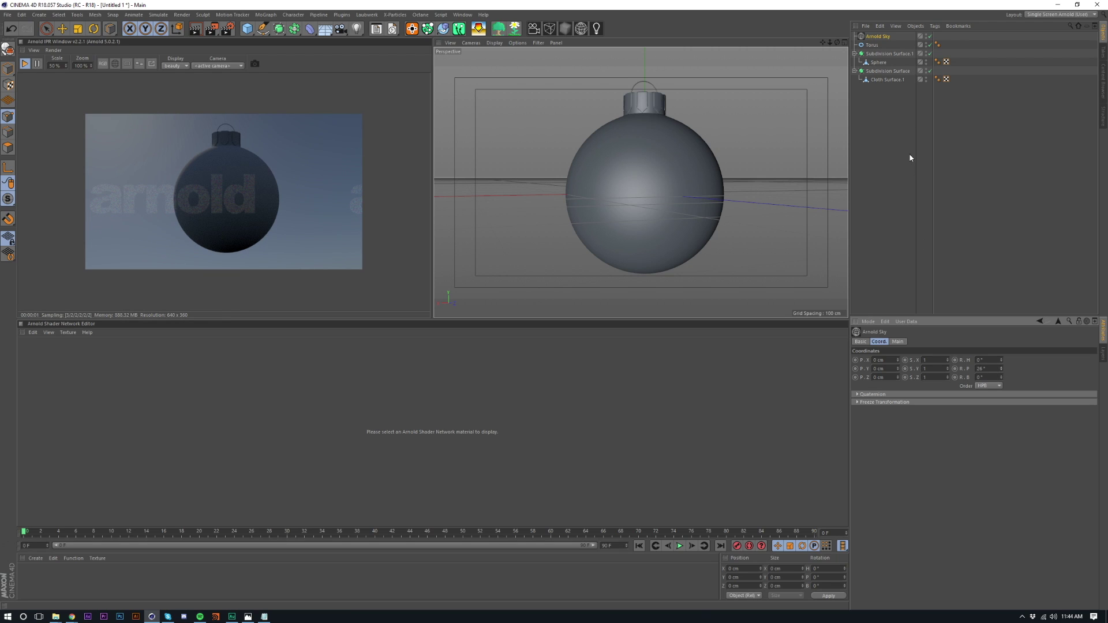
pyautogui.click(903, 343)
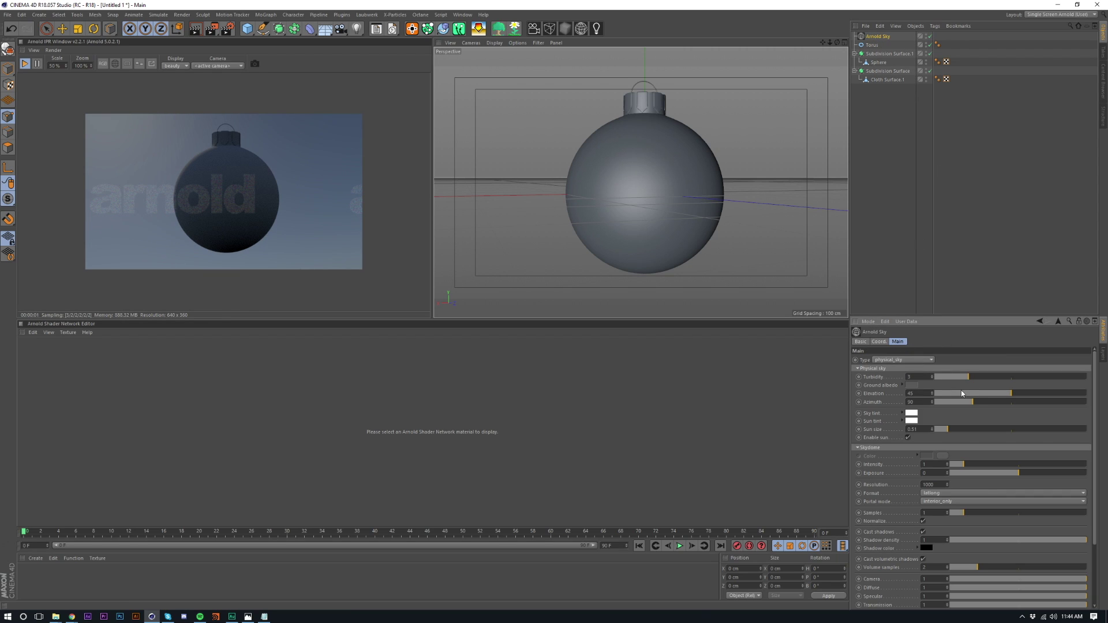
pyautogui.moveTo(998, 397); pyautogui.dragTo(1090, 386)
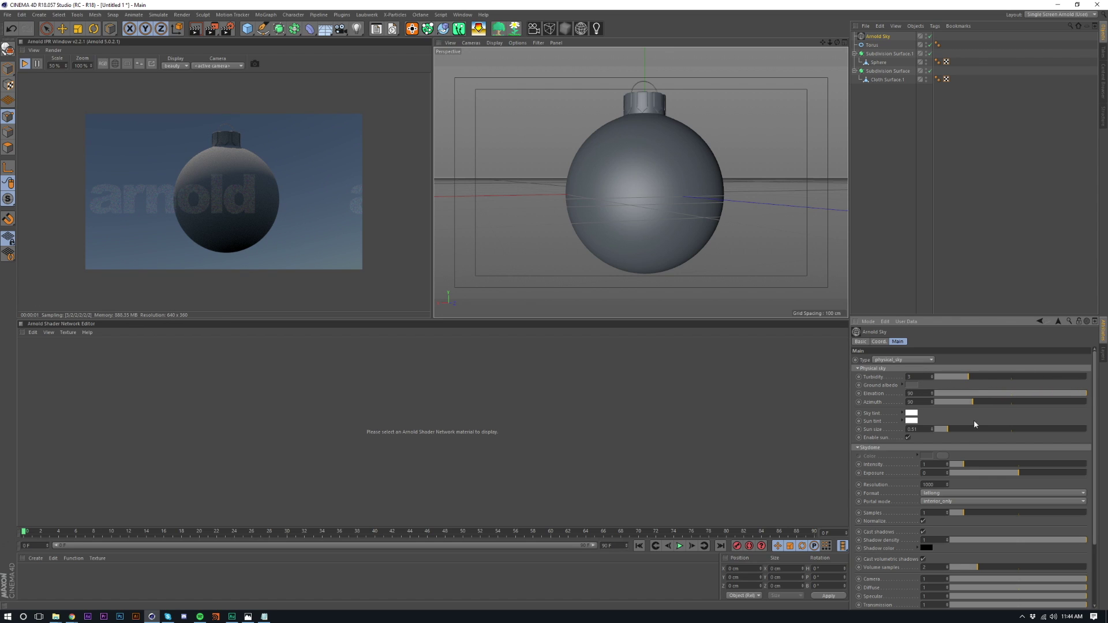
pyautogui.moveTo(974, 464); pyautogui.dragTo(979, 465)
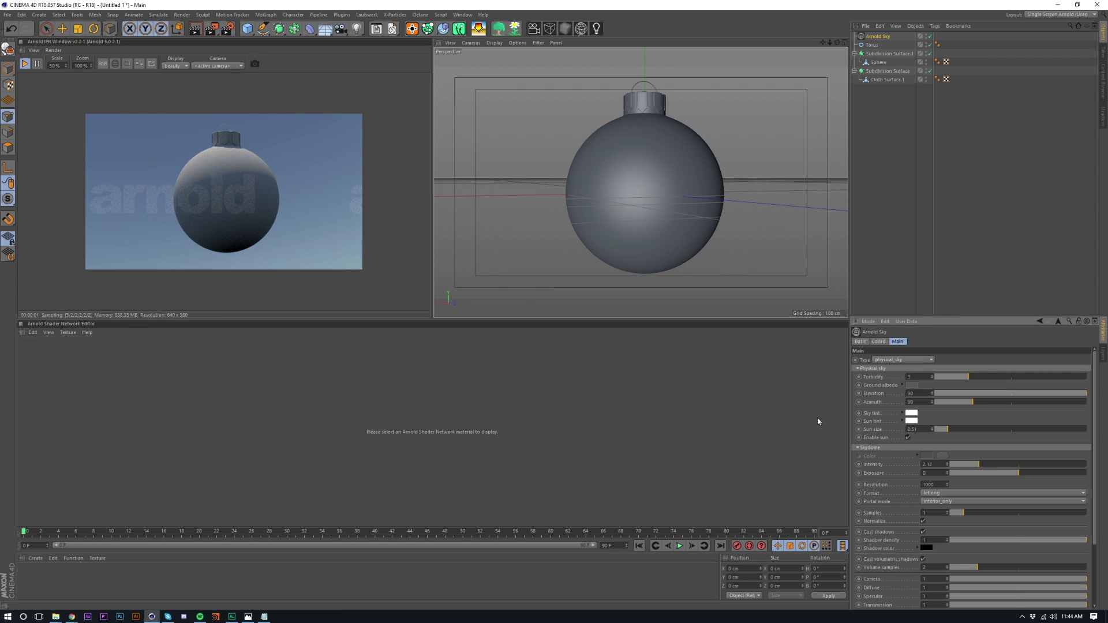
# - Create an Arnold standard_surface material and apply it to the Subdivision Surface that holds the ornament's Sphere
pyautogui.click(112, 589)
pyautogui.click(36, 558)
pyautogui.moveTo(64, 488)
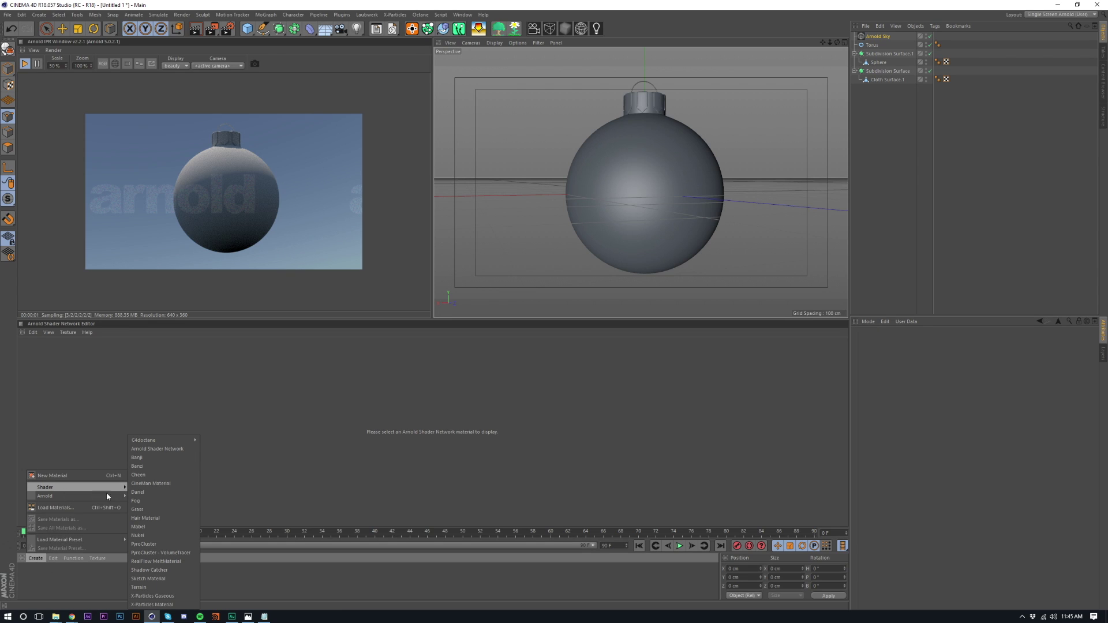
pyautogui.moveTo(170, 442)
pyautogui.moveTo(104, 496)
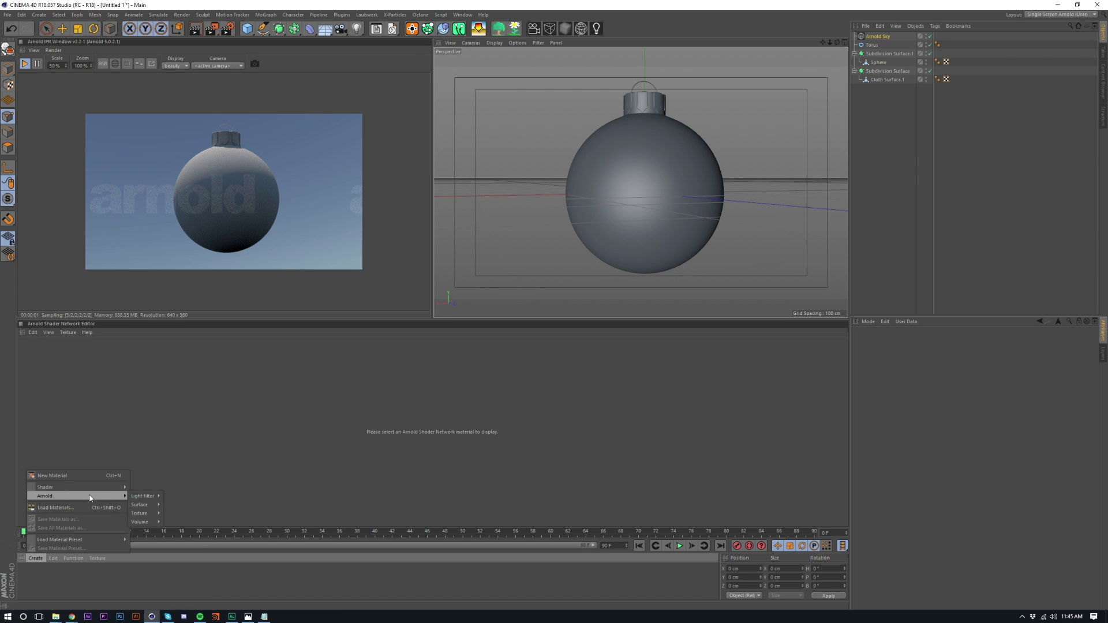
pyautogui.moveTo(156, 506)
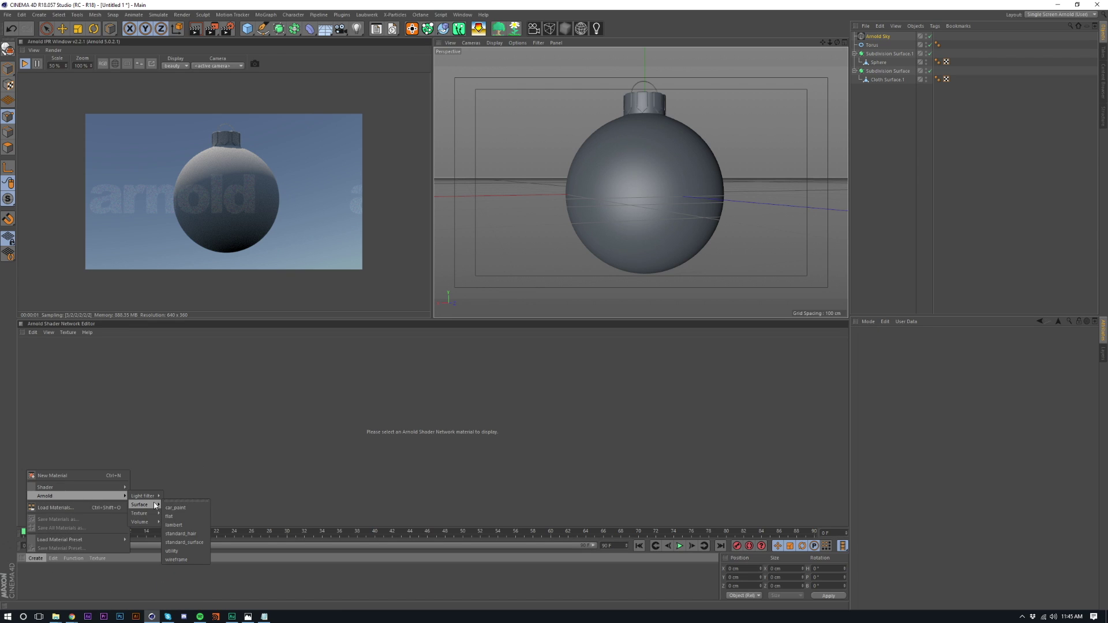
pyautogui.click(185, 542)
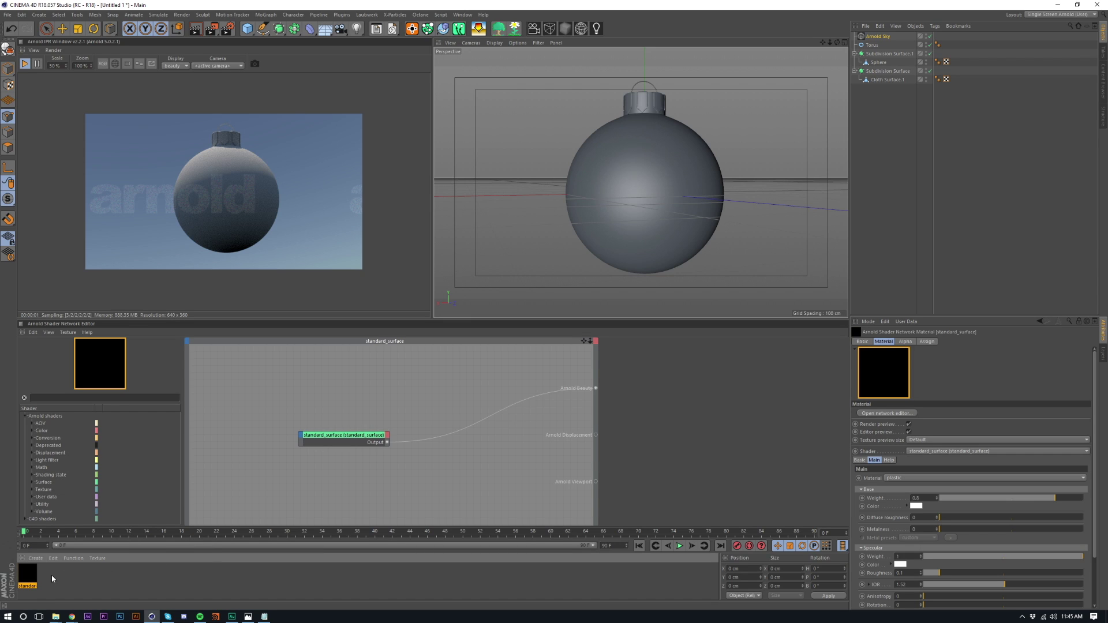
pyautogui.moveTo(30, 580); pyautogui.dragTo(874, 54)
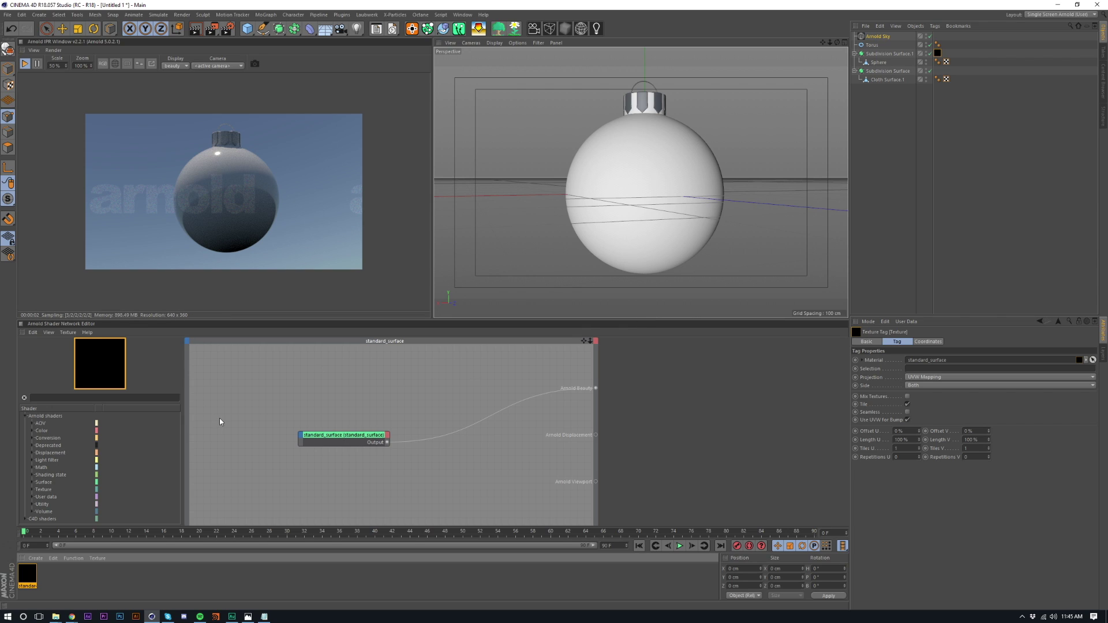
# - Set the standard_surface shader's metalness to 1, specular roughness to 0.32 and base weight to 1
pyautogui.click(363, 436)
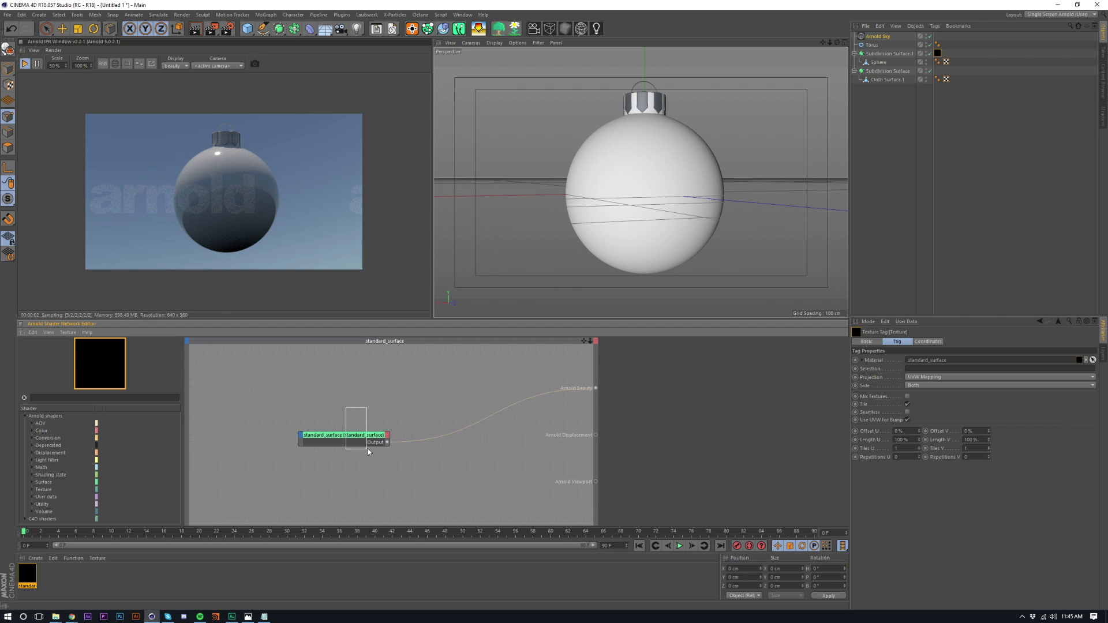
pyautogui.moveTo(363, 436); pyautogui.dragTo(517, 416)
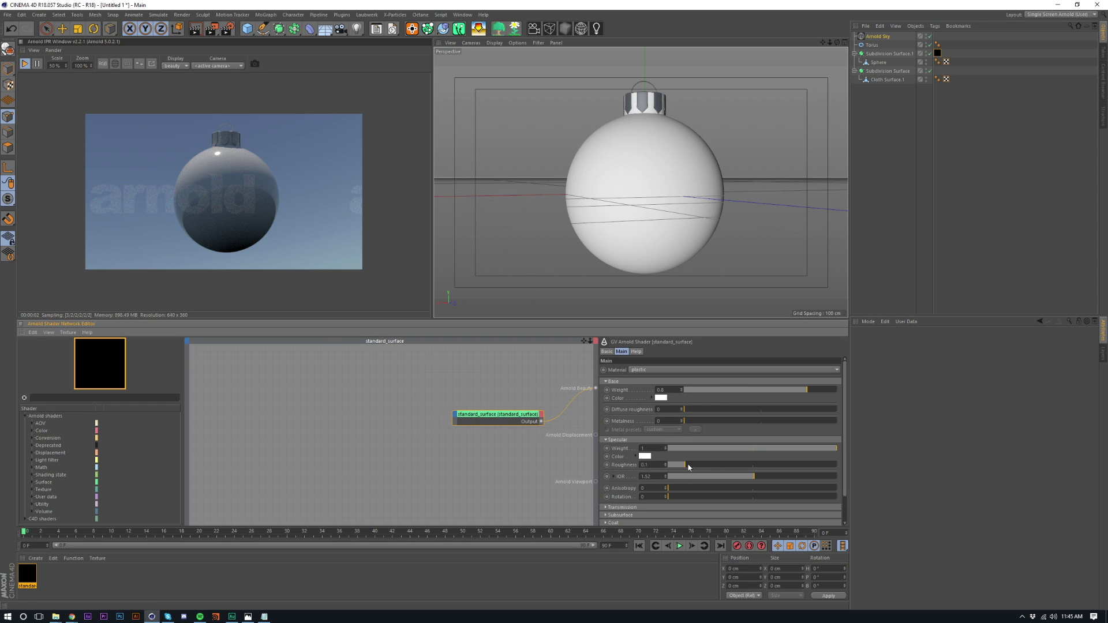
pyautogui.moveTo(688, 466); pyautogui.dragTo(712, 466)
pyautogui.hotkey('alt', 'Tab')
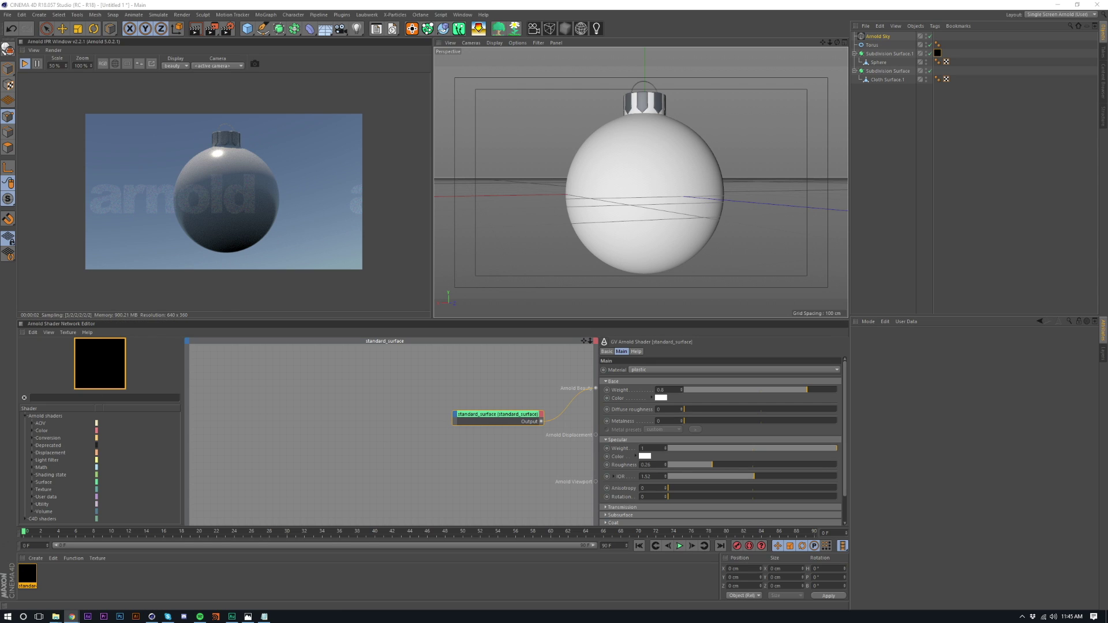
pyautogui.hotkey('alt', 'Tab')
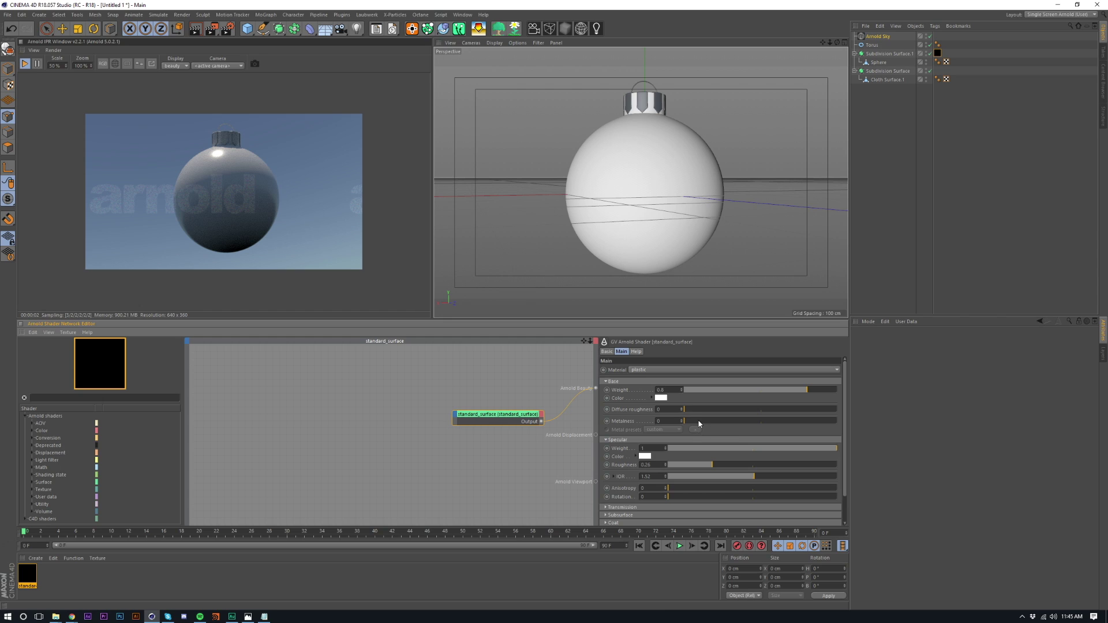
pyautogui.moveTo(699, 424); pyautogui.dragTo(865, 425)
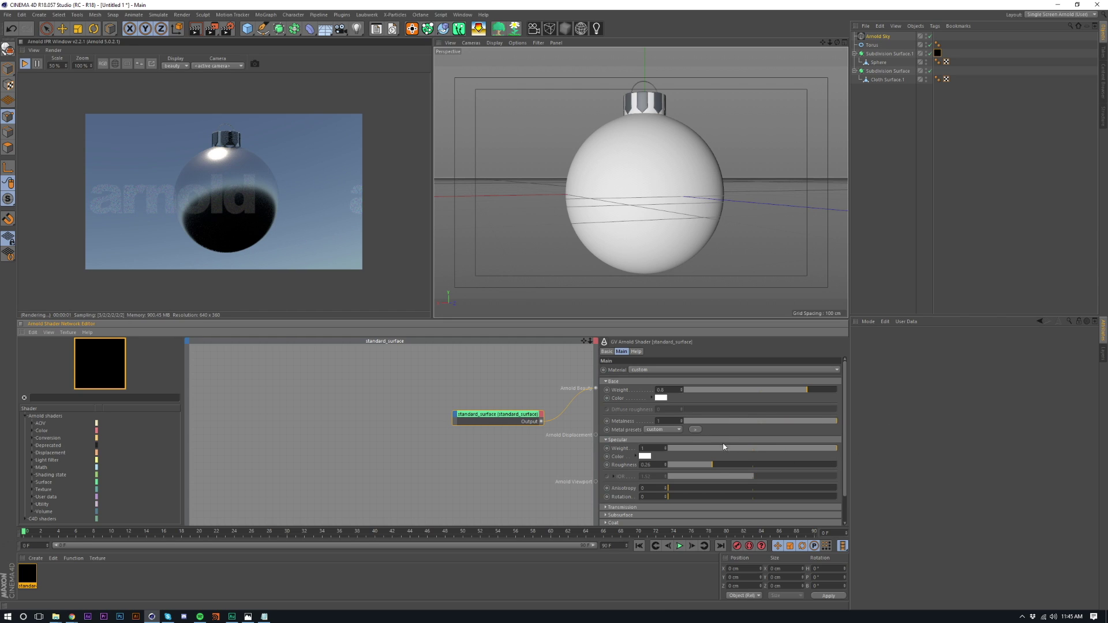
pyautogui.moveTo(708, 469); pyautogui.dragTo(723, 466)
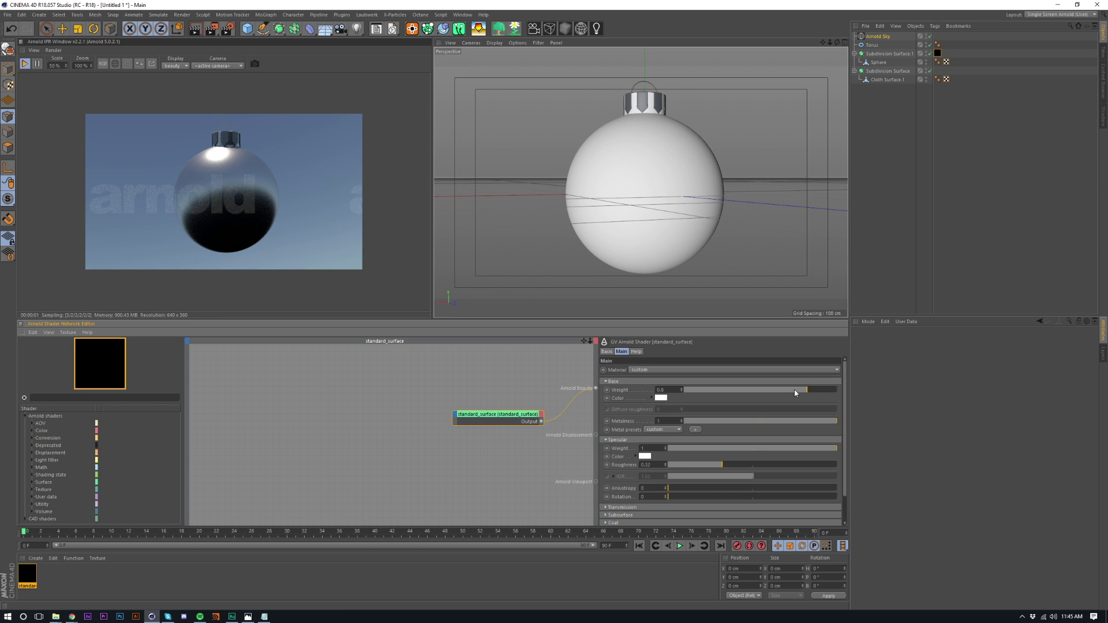
pyautogui.moveTo(795, 393); pyautogui.dragTo(901, 390)
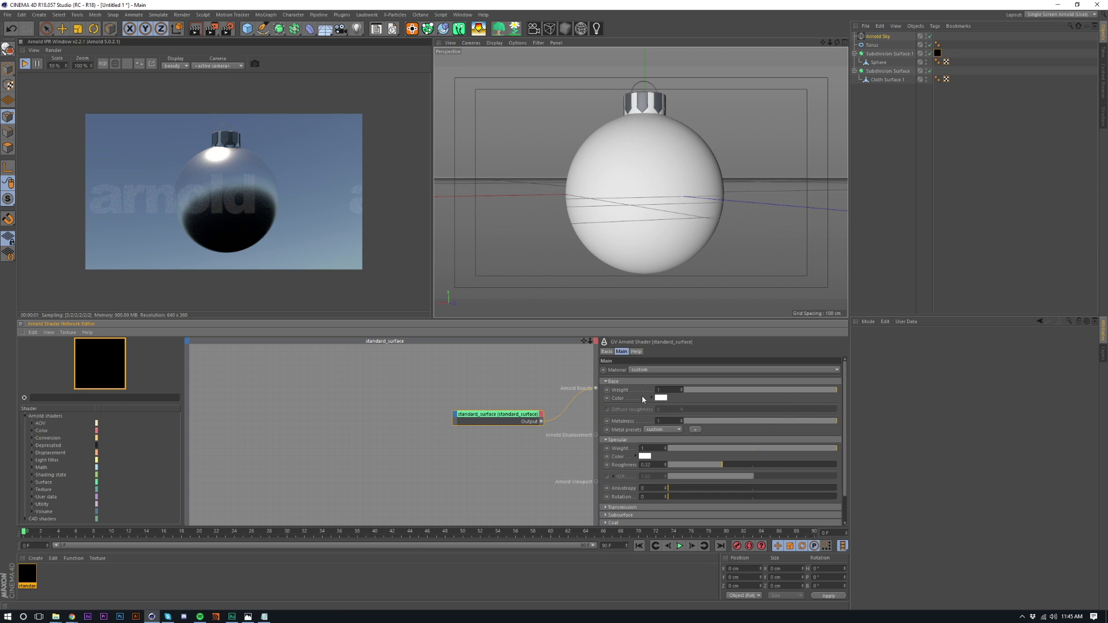
# - Give the standard_surface shader a coat with weight 1, roughness 0.43 and IOR 1.26
pyautogui.click(627, 382)
pyautogui.click(618, 389)
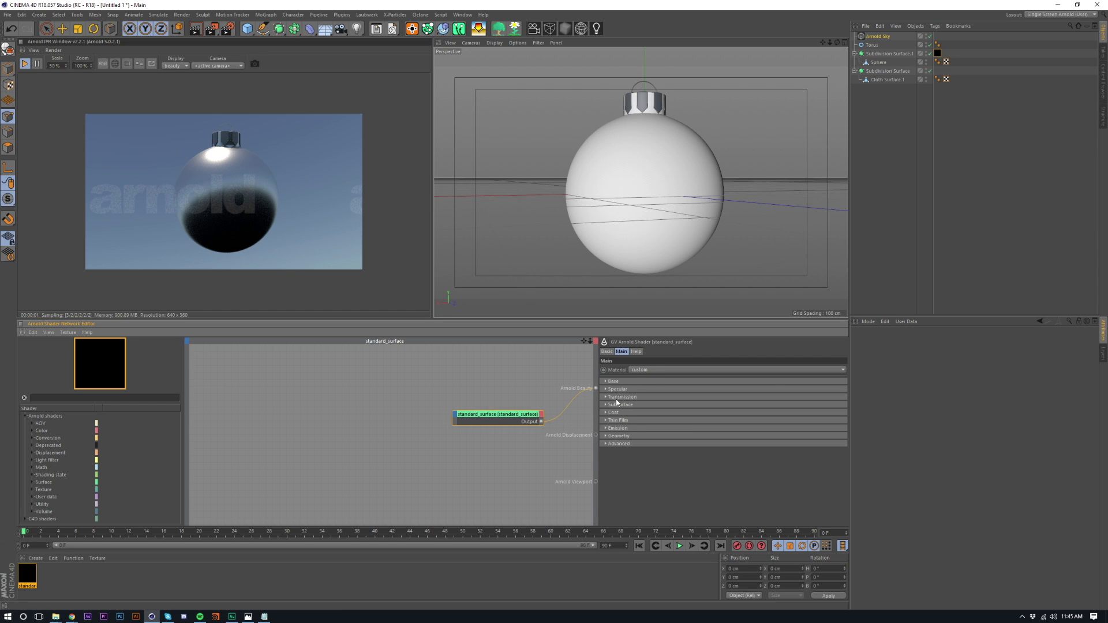
pyautogui.click(613, 413)
pyautogui.moveTo(672, 423); pyautogui.dragTo(912, 431)
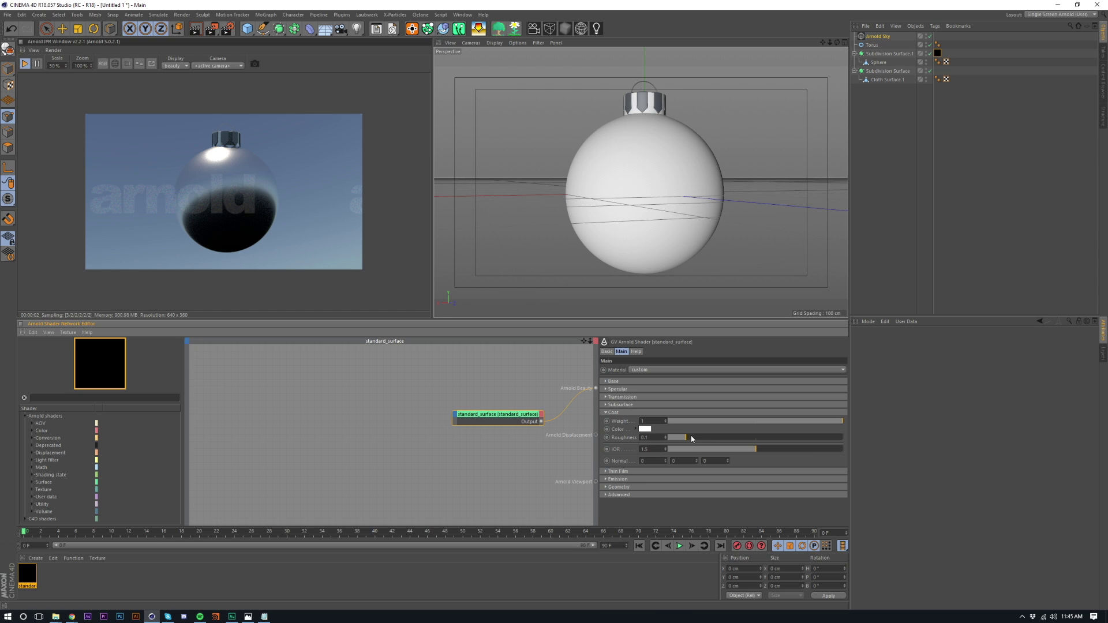
pyautogui.moveTo(690, 439); pyautogui.dragTo(744, 436)
pyautogui.moveTo(757, 451)
pyautogui.mouseDown()
pyautogui.moveTo(700, 450)
pyautogui.moveTo(742, 452)
pyautogui.mouseUp()
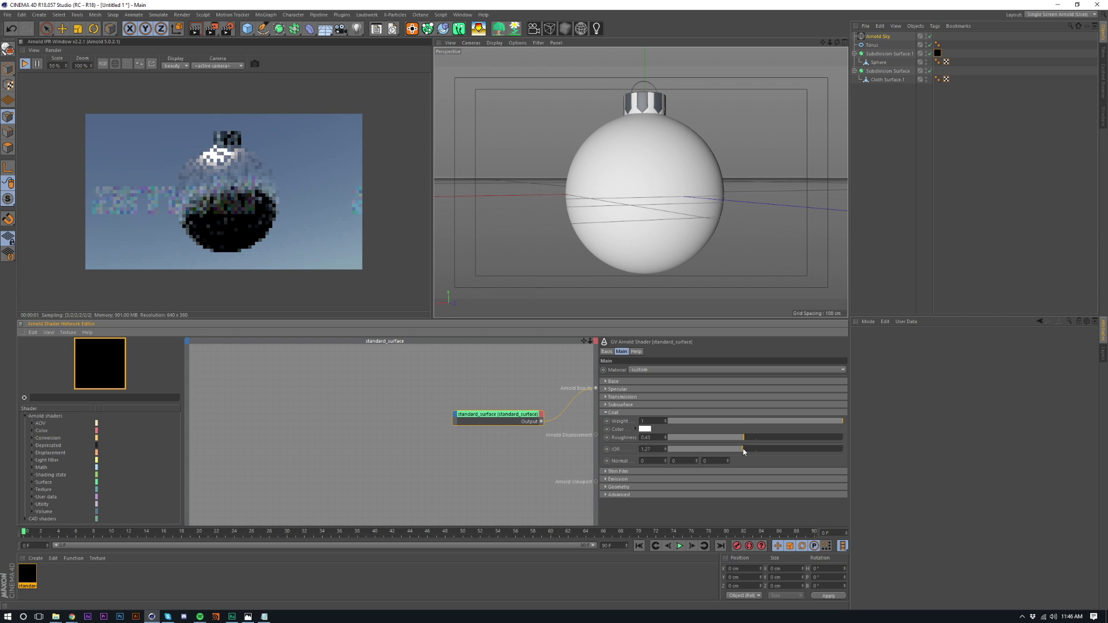
pyautogui.moveTo(744, 452); pyautogui.dragTo(742, 449)
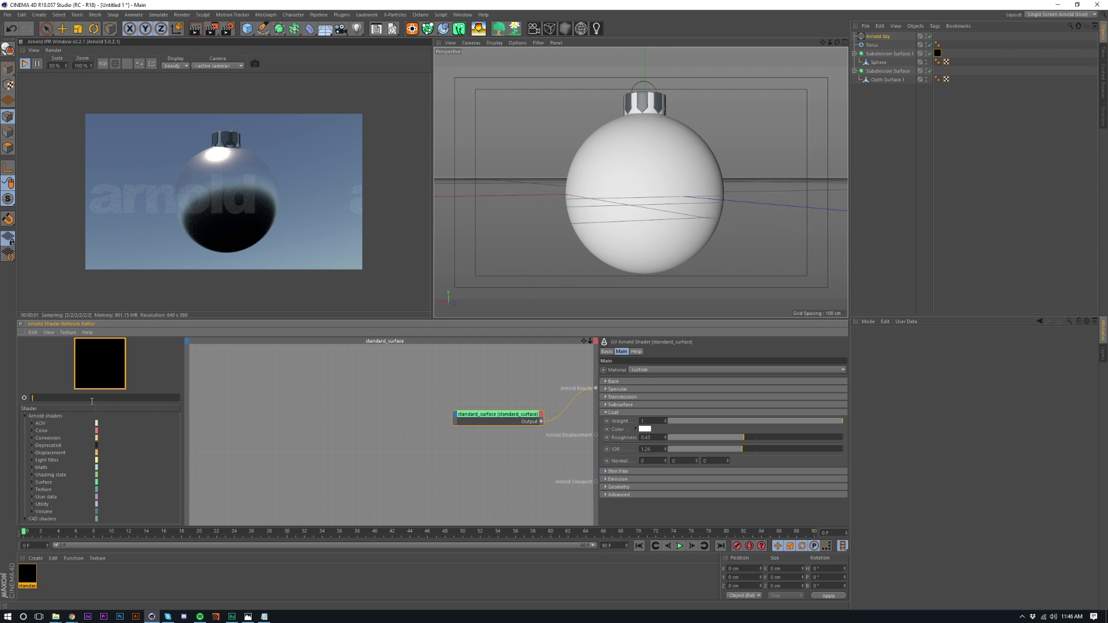
# - Add a complex_ior node to the standard_surface network and set its reflectivity to saturated red
pyautogui.write('ior')
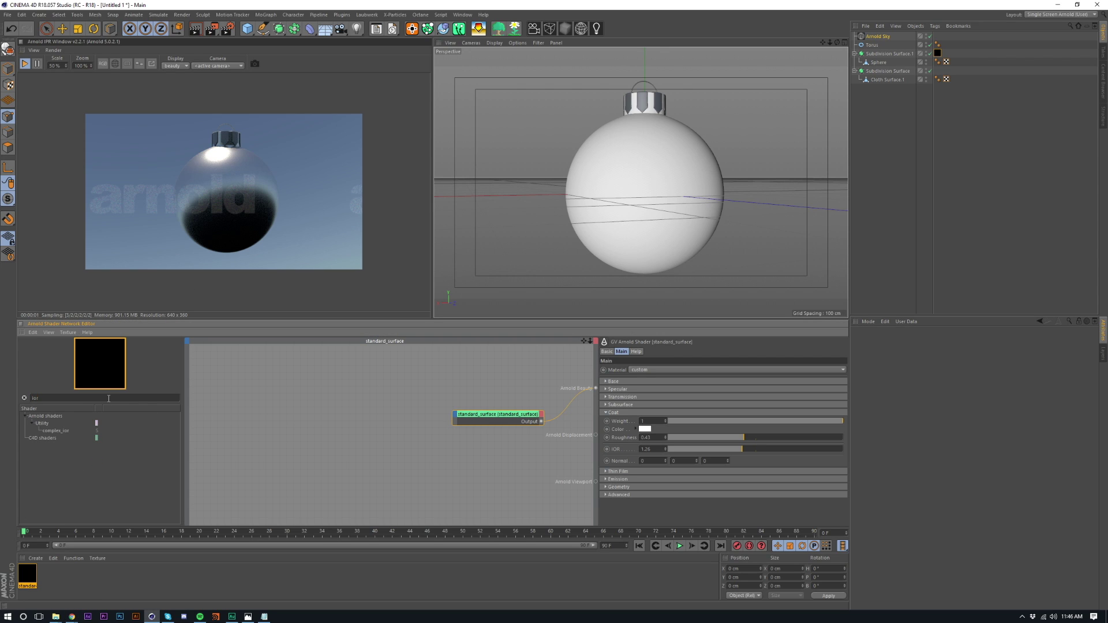
pyautogui.moveTo(60, 430); pyautogui.dragTo(312, 400)
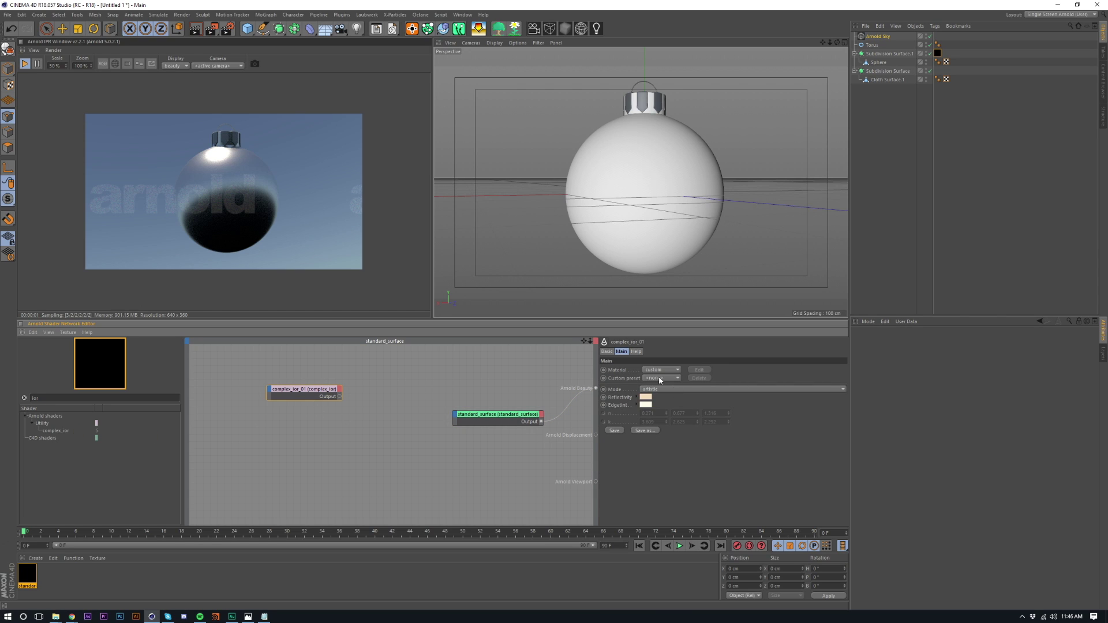
pyautogui.click(645, 397)
pyautogui.moveTo(681, 395); pyautogui.dragTo(714, 396)
pyautogui.moveTo(687, 404); pyautogui.dragTo(770, 414)
pyautogui.click(636, 427)
# - Set the complex_ior node's edgetint to dark red with 100% saturation and 44% value
pyautogui.click(650, 406)
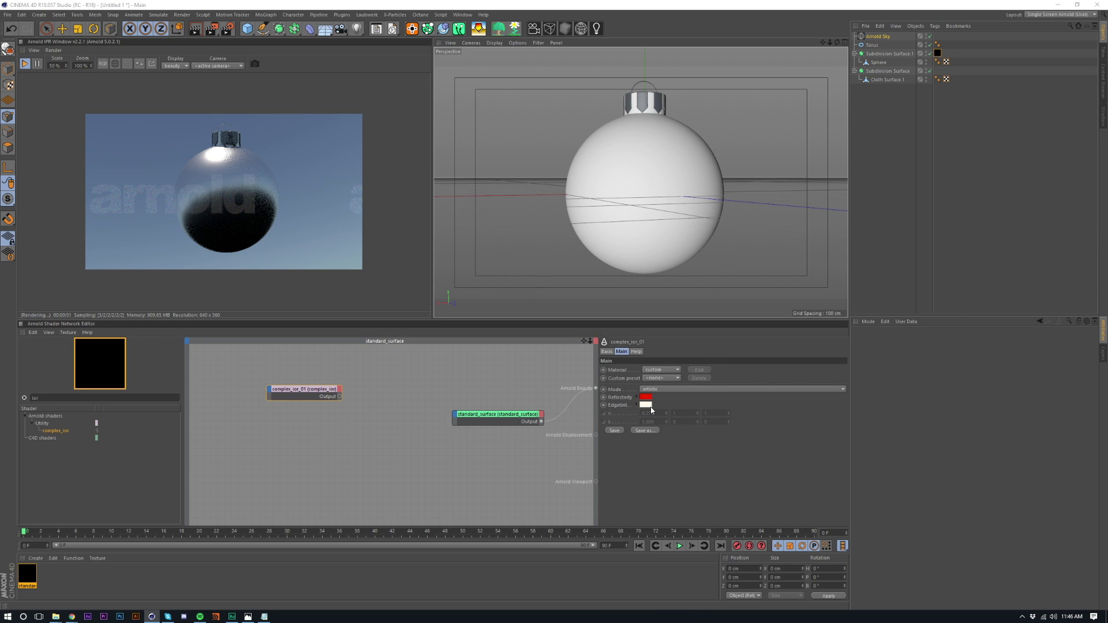
pyautogui.moveTo(668, 375)
pyautogui.mouseDown()
pyautogui.moveTo(573, 418)
pyautogui.moveTo(678, 459)
pyautogui.mouseUp()
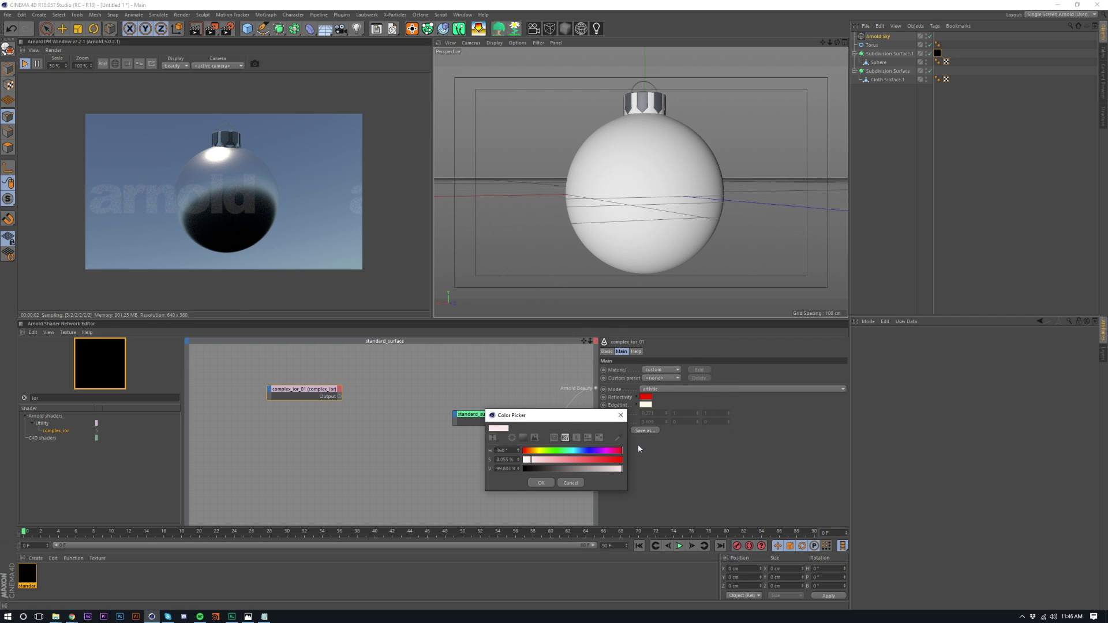
pyautogui.moveTo(593, 416); pyautogui.dragTo(596, 440)
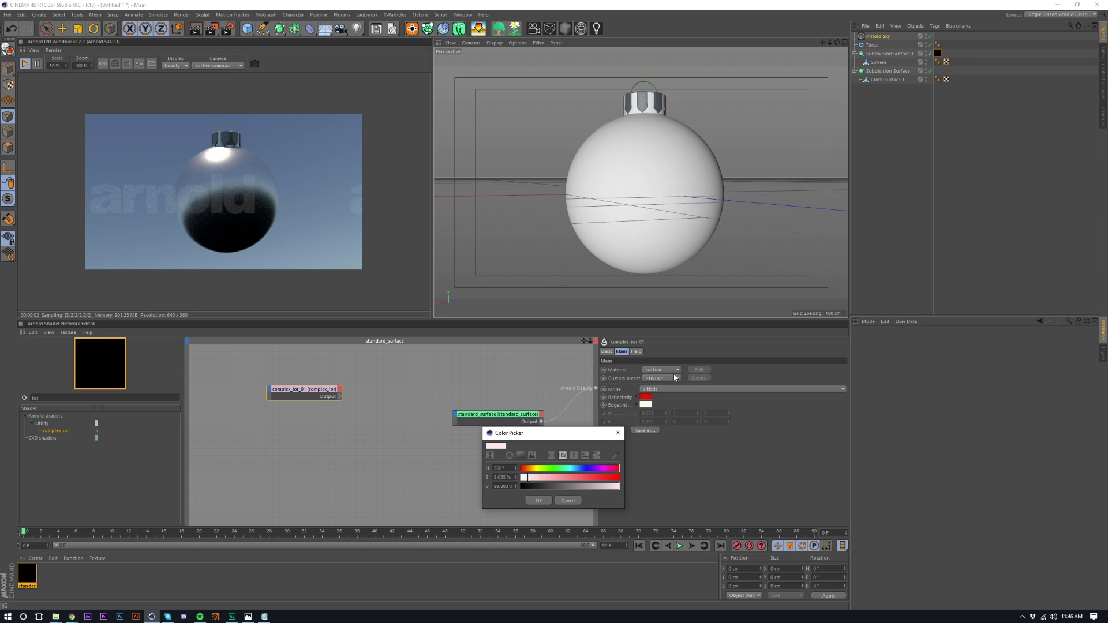
pyautogui.moveTo(571, 486); pyautogui.dragTo(582, 489)
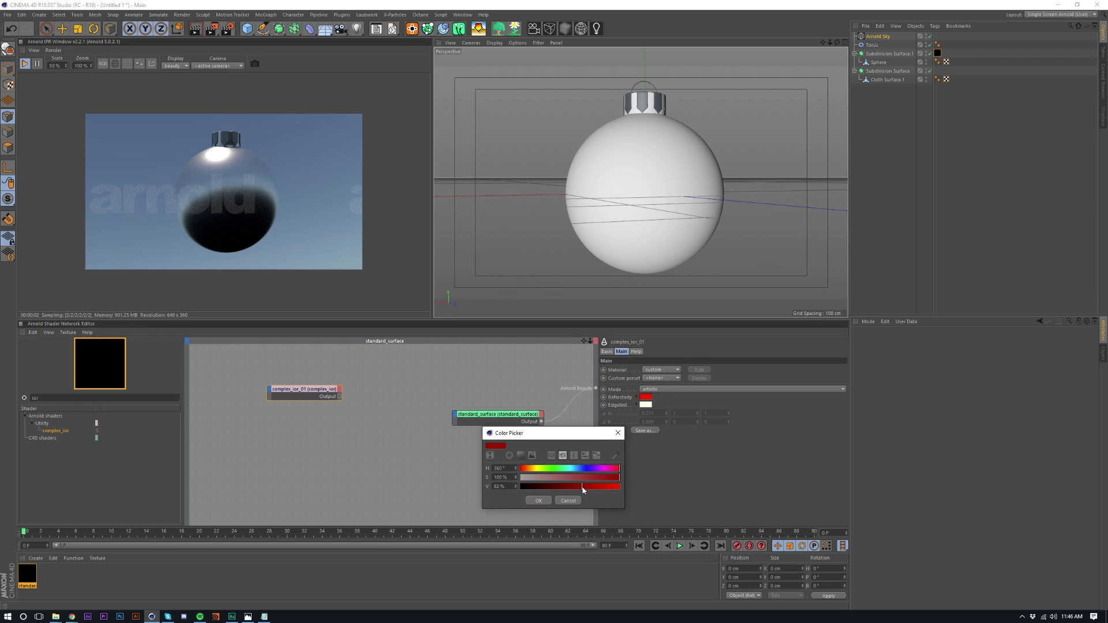
pyautogui.click(539, 500)
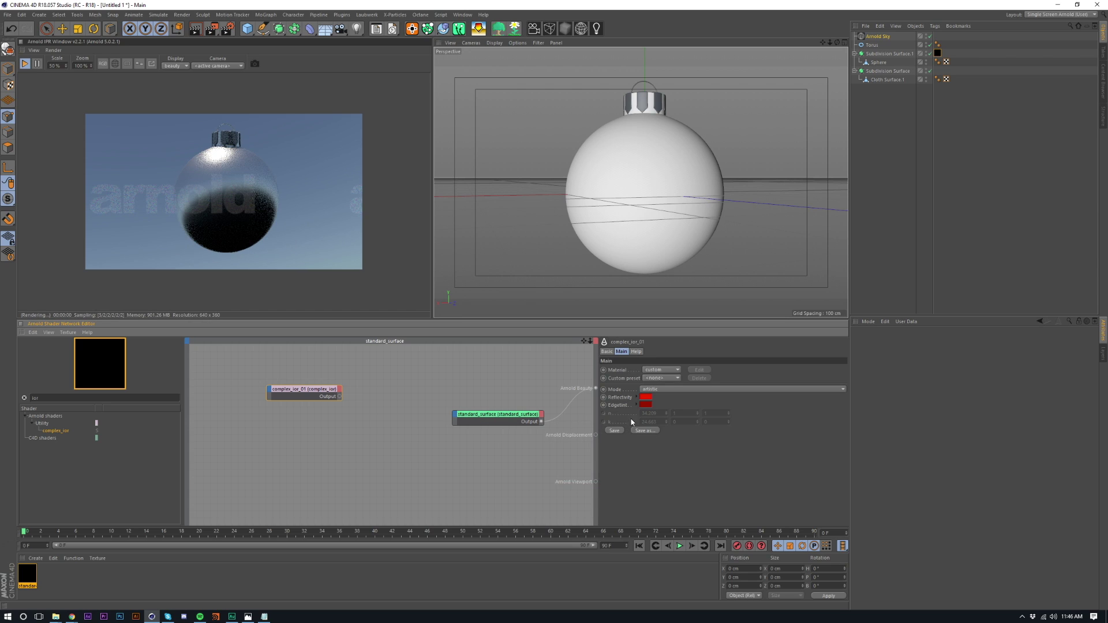
pyautogui.click(645, 397)
pyautogui.click(662, 419)
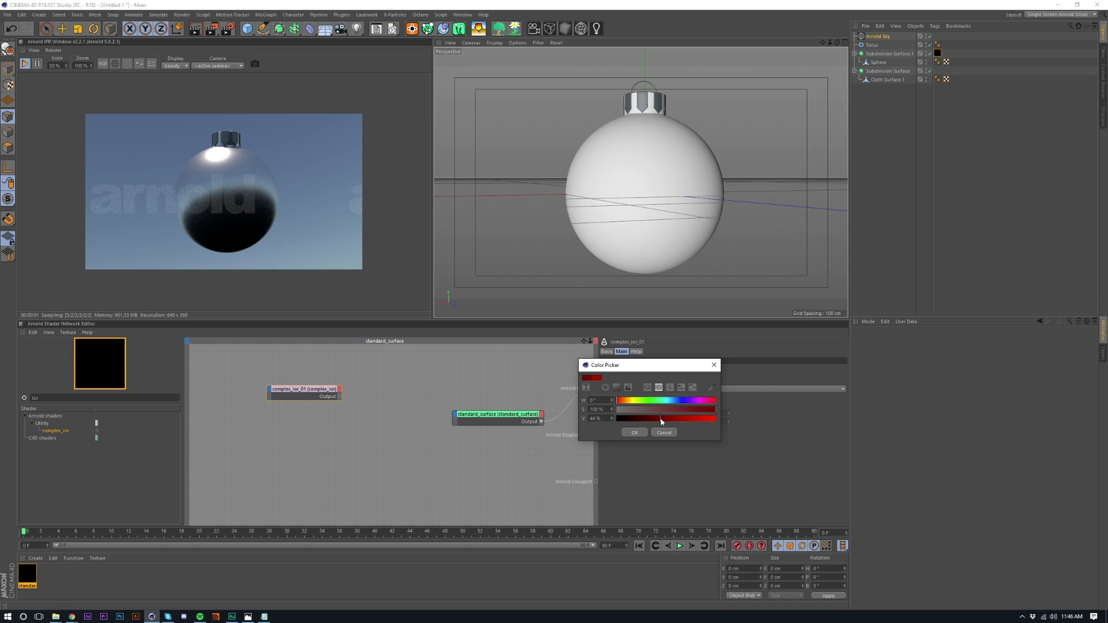
pyautogui.click(635, 432)
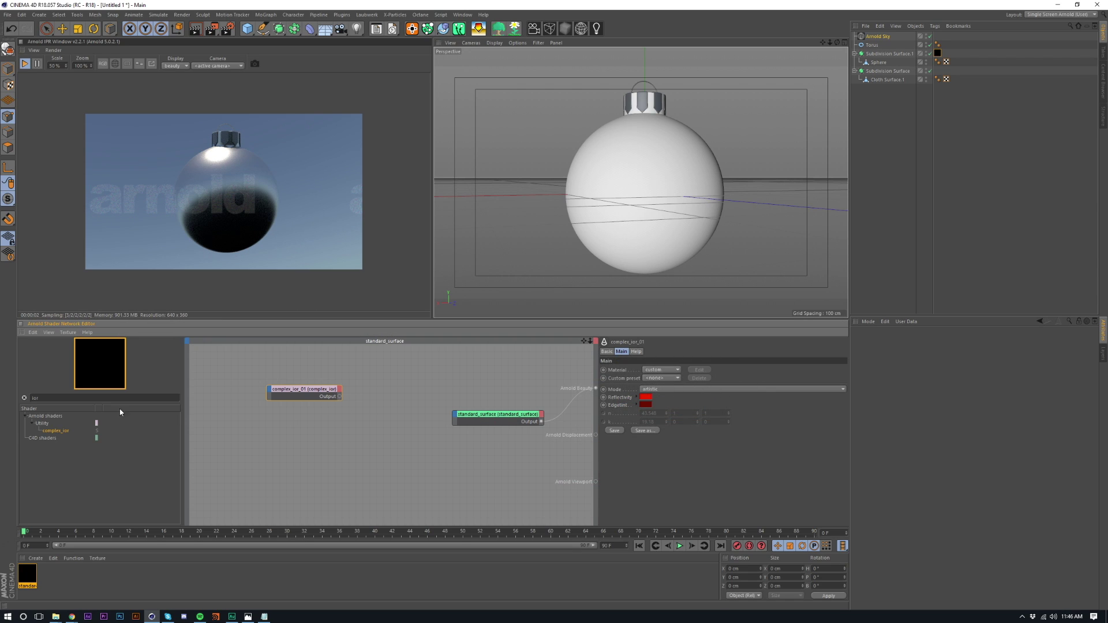
# - Duplicate the red complex_ior node, switch one copy to the editable gold material and make its reflectivity a more saturated yellow
pyautogui.keyDown('ctrl'); pyautogui.moveTo(286, 399); pyautogui.dragTo(282, 419); pyautogui.keyUp('ctrl')
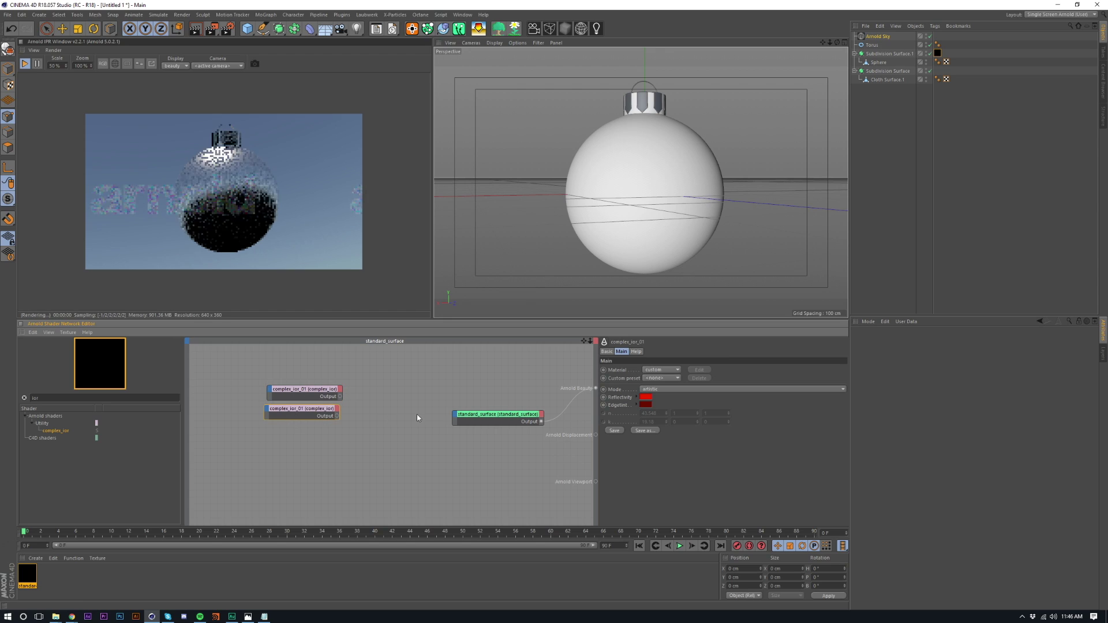
pyautogui.click(660, 370)
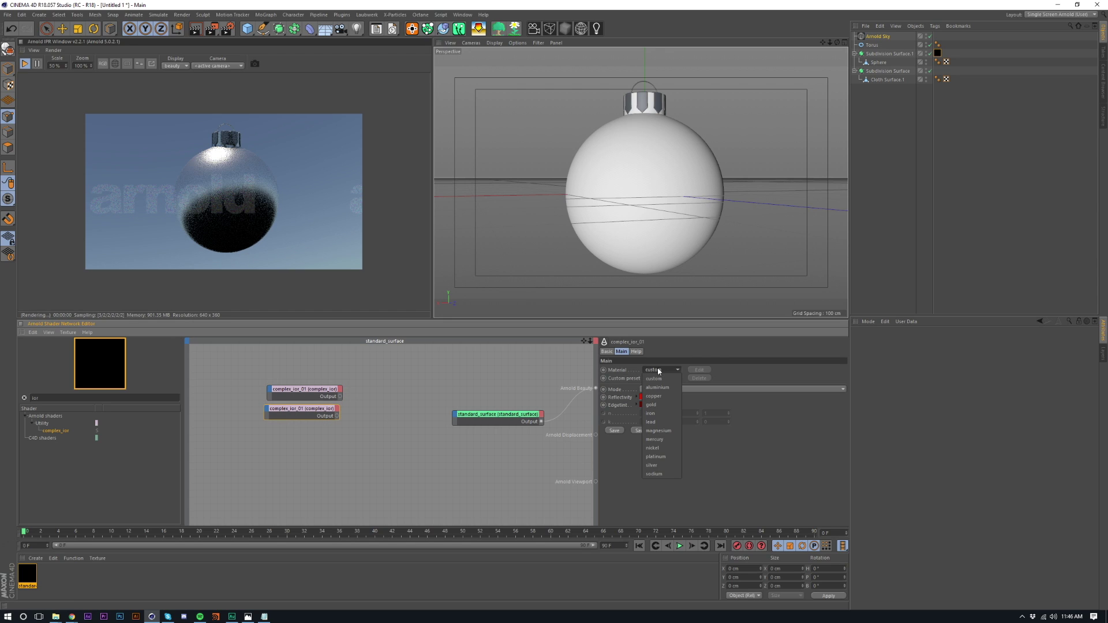
pyautogui.click(659, 406)
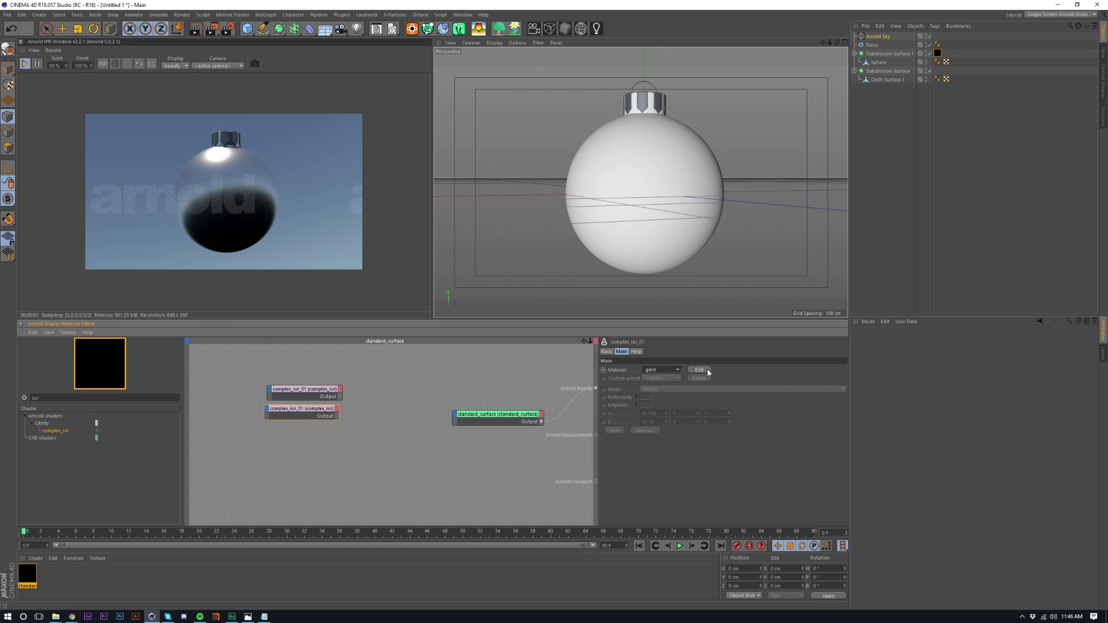
pyautogui.click(708, 370)
pyautogui.click(645, 397)
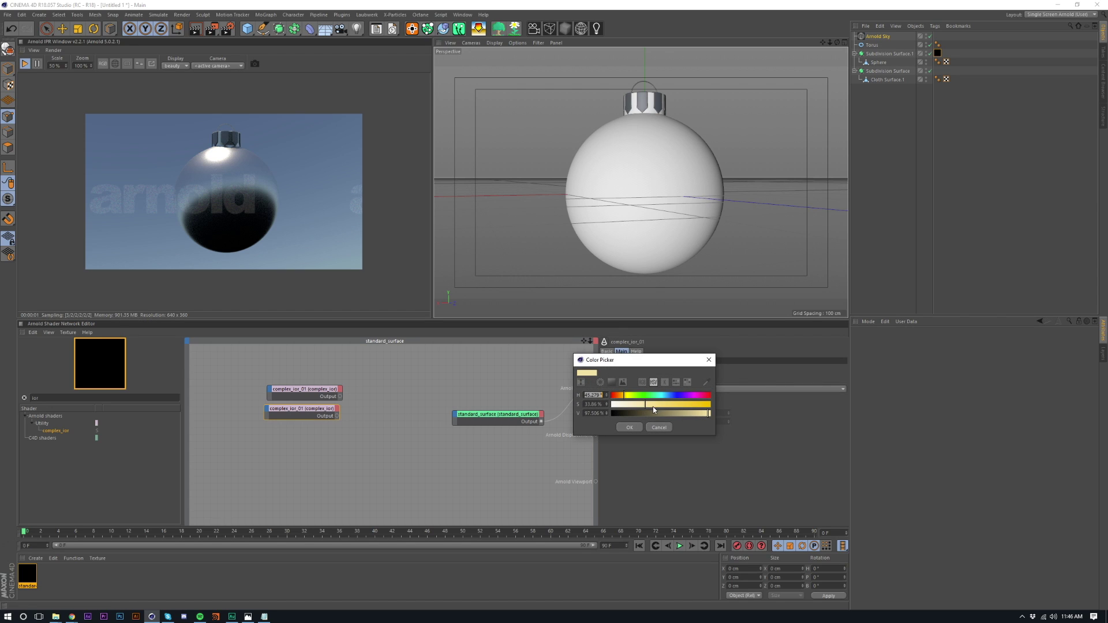
pyautogui.moveTo(653, 406); pyautogui.dragTo(668, 405)
pyautogui.click(631, 427)
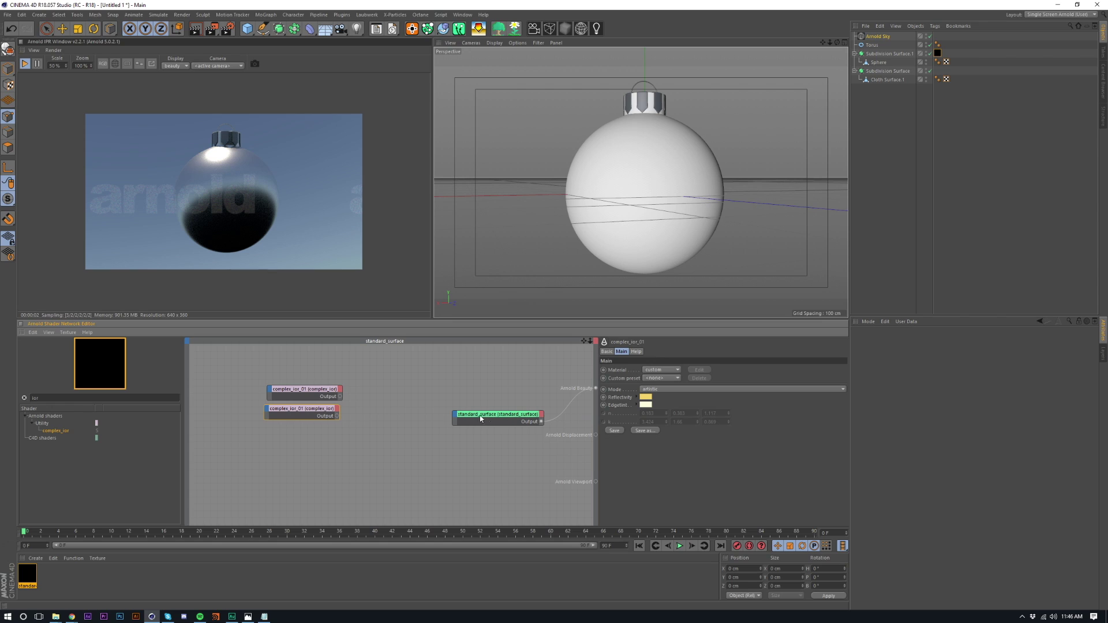
# - Add a mix_rgba node and connect the two complex_ior nodes to its Input1 and Input2
pyautogui.doubleClick(72, 397)
pyautogui.write('mix')
pyautogui.moveTo(54, 447); pyautogui.dragTo(383, 406)
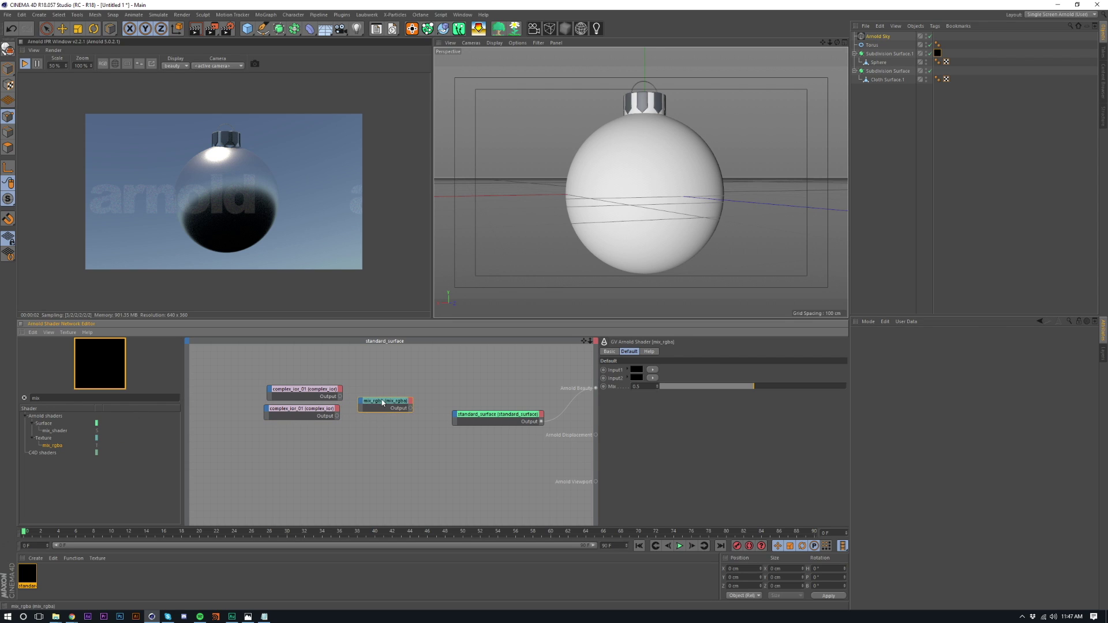
pyautogui.moveTo(362, 404); pyautogui.dragTo(363, 405)
pyautogui.click(407, 406)
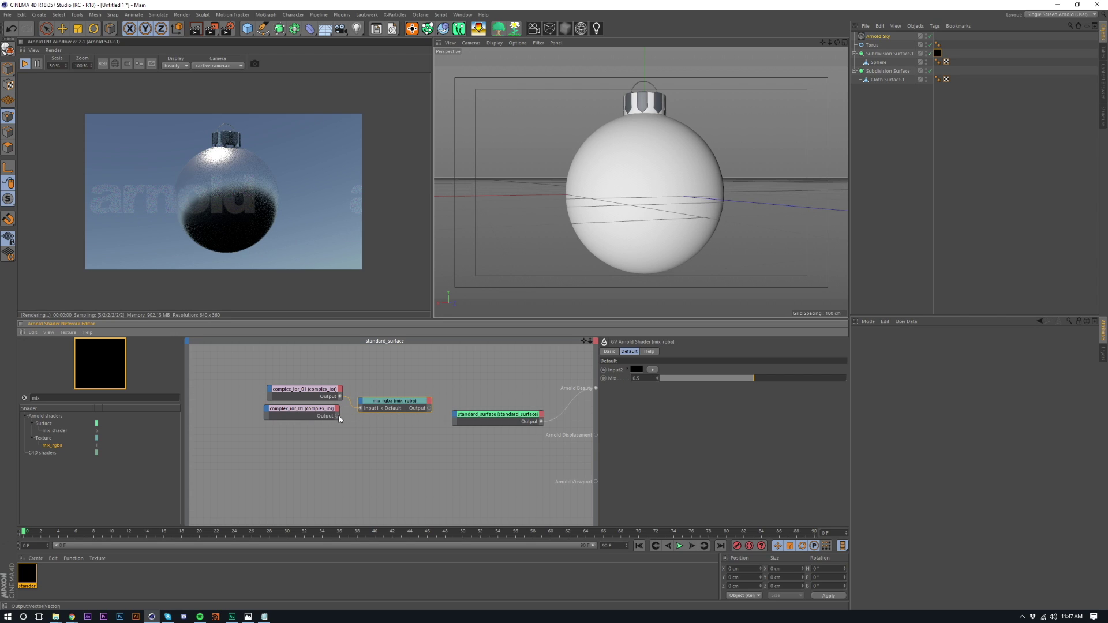
pyautogui.moveTo(362, 403); pyautogui.dragTo(318, 420)
pyautogui.click(403, 404)
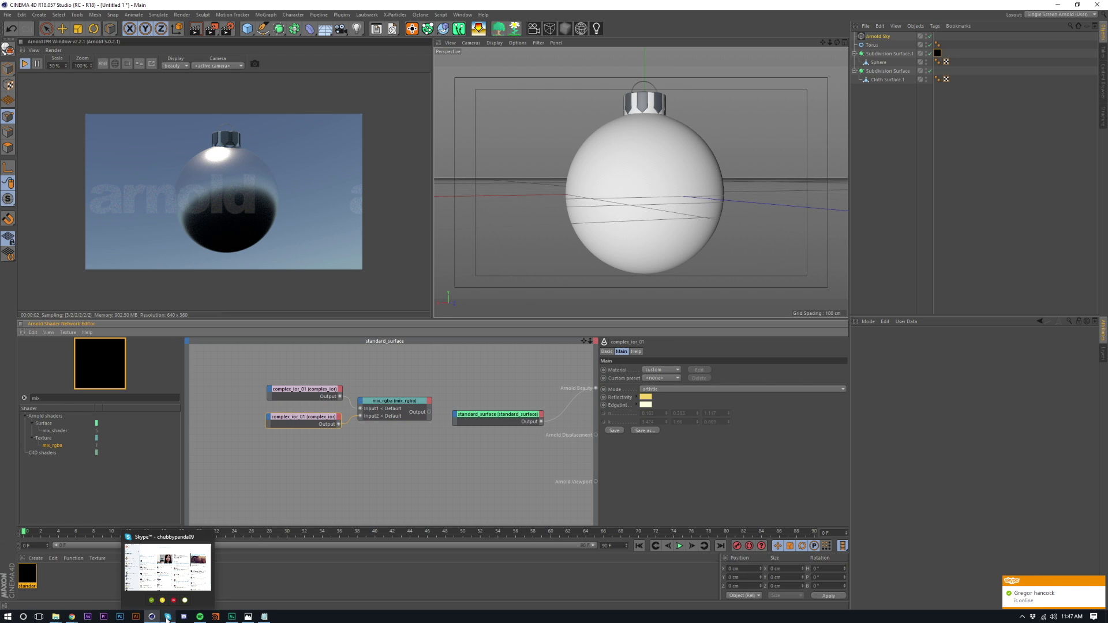
pyautogui.click(318, 594)
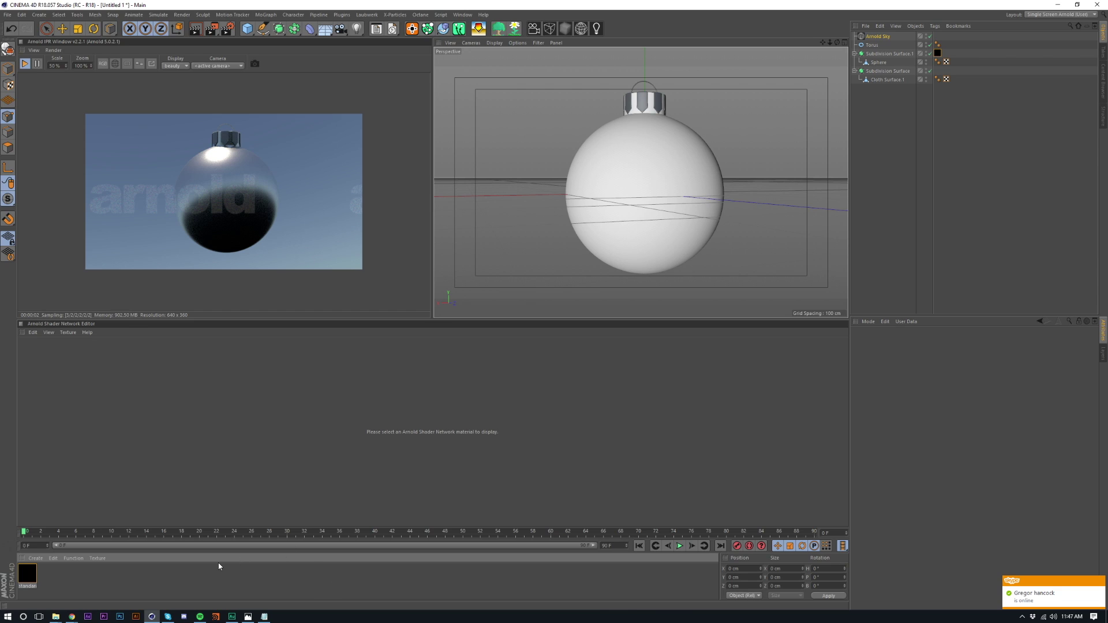
pyautogui.click(28, 574)
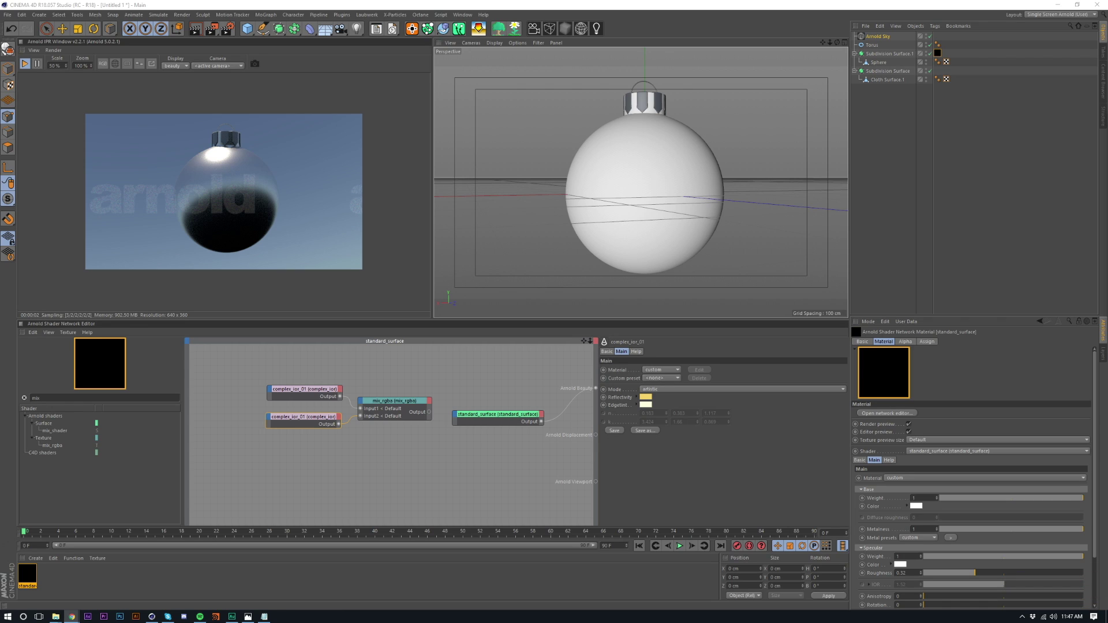
# - Switch to Chrome and view a black-and-white swirl pattern among the Google Images results for "floral pattern seamless"
pyautogui.click(72, 616)
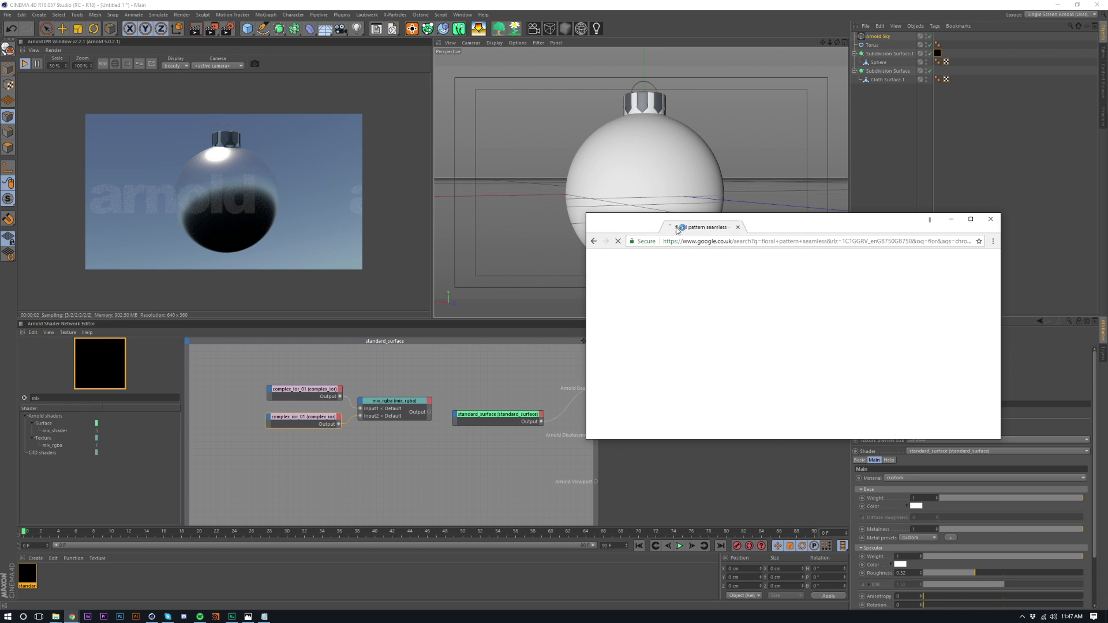
pyautogui.doubleClick(736, 223)
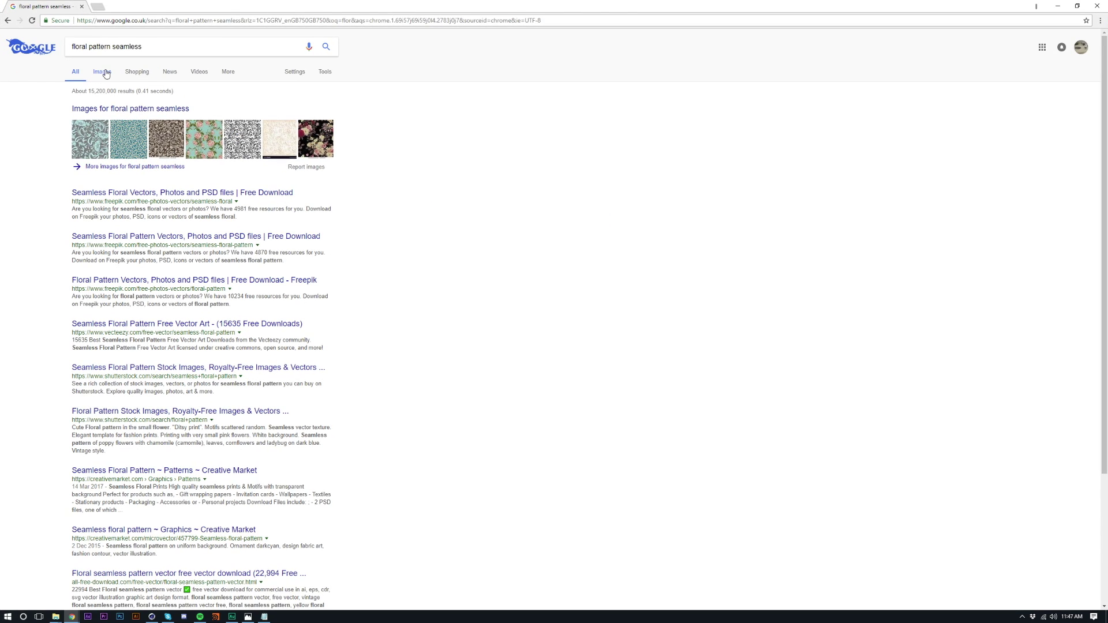
pyautogui.click(99, 74)
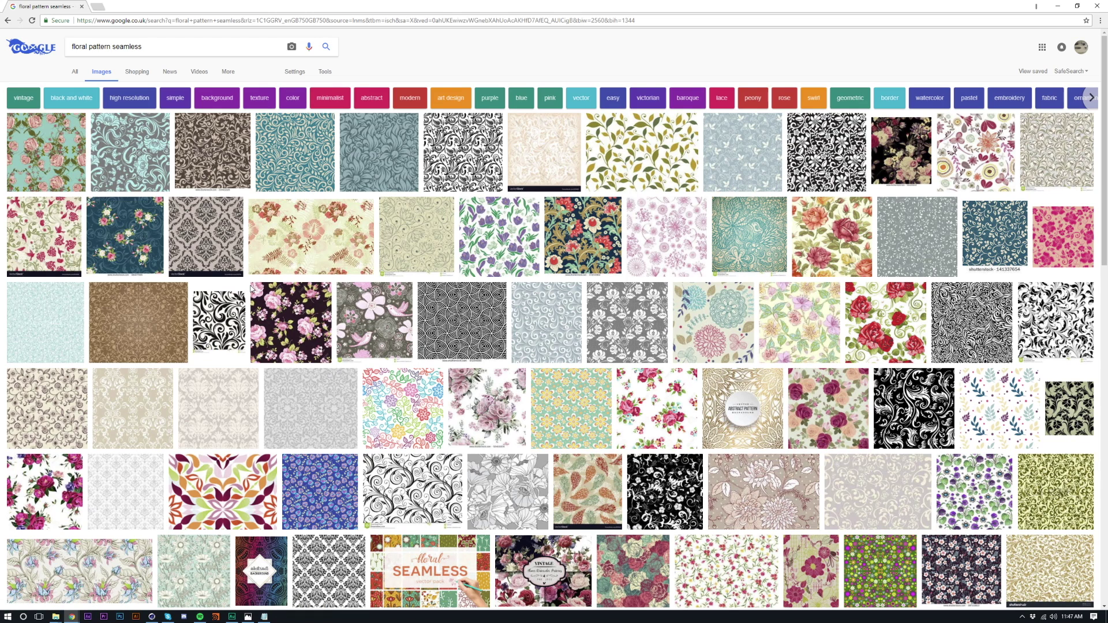
pyautogui.click(470, 157)
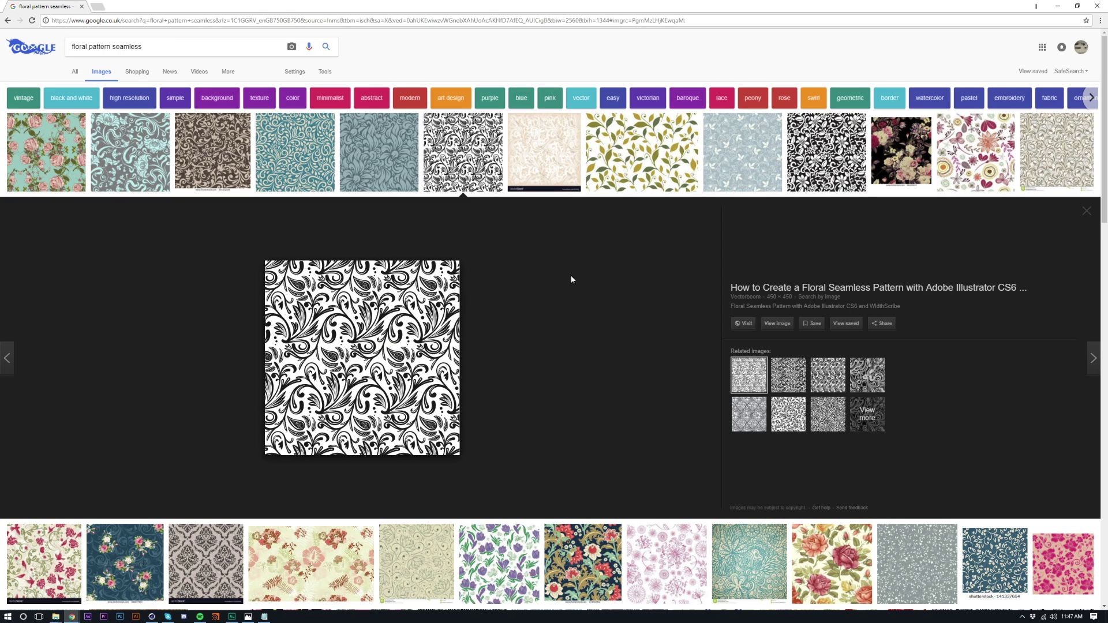
# - Return to Cinema 4D, bring the floral alpha.png image into the shader network and connect it to mix_rgba's Mix input
pyautogui.moveTo(42, 2); pyautogui.dragTo(0, 8)
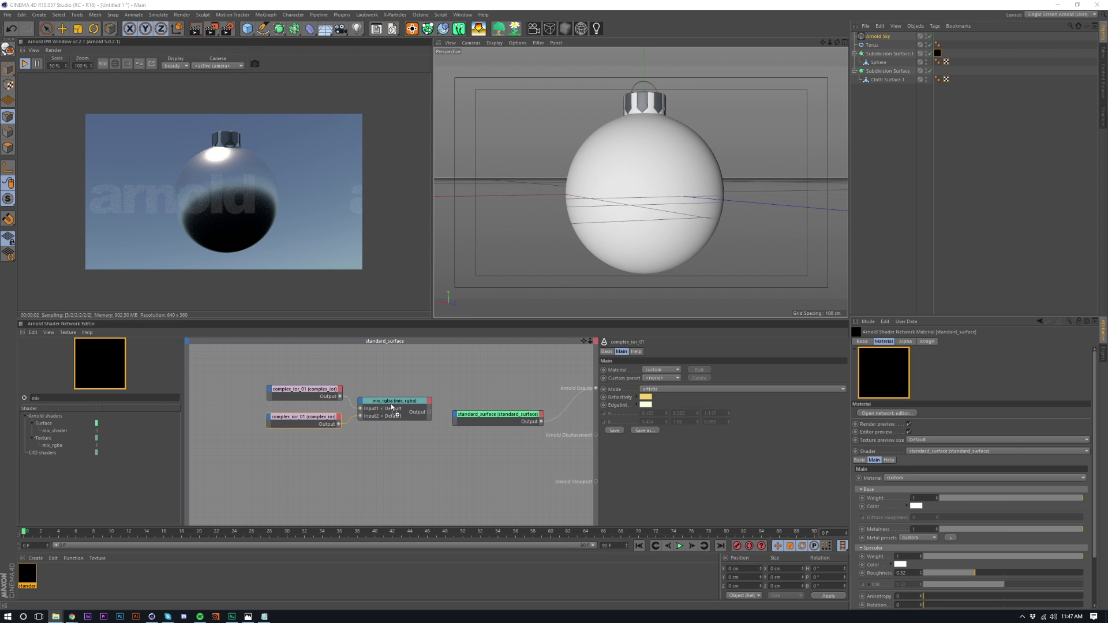
pyautogui.moveTo(391, 404); pyautogui.dragTo(360, 402)
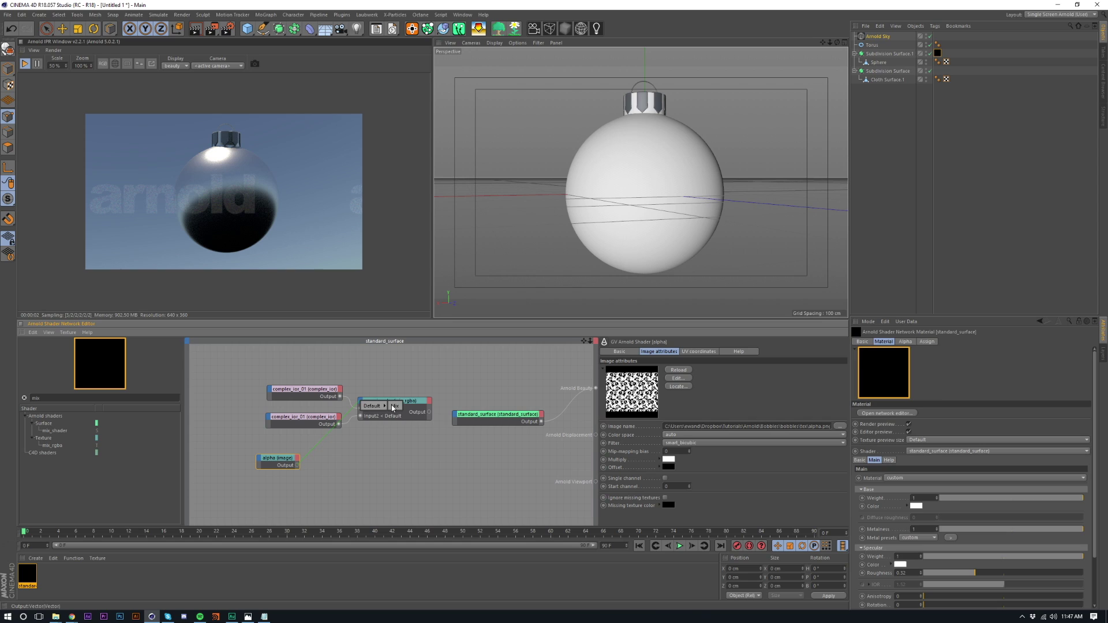
pyautogui.click(394, 406)
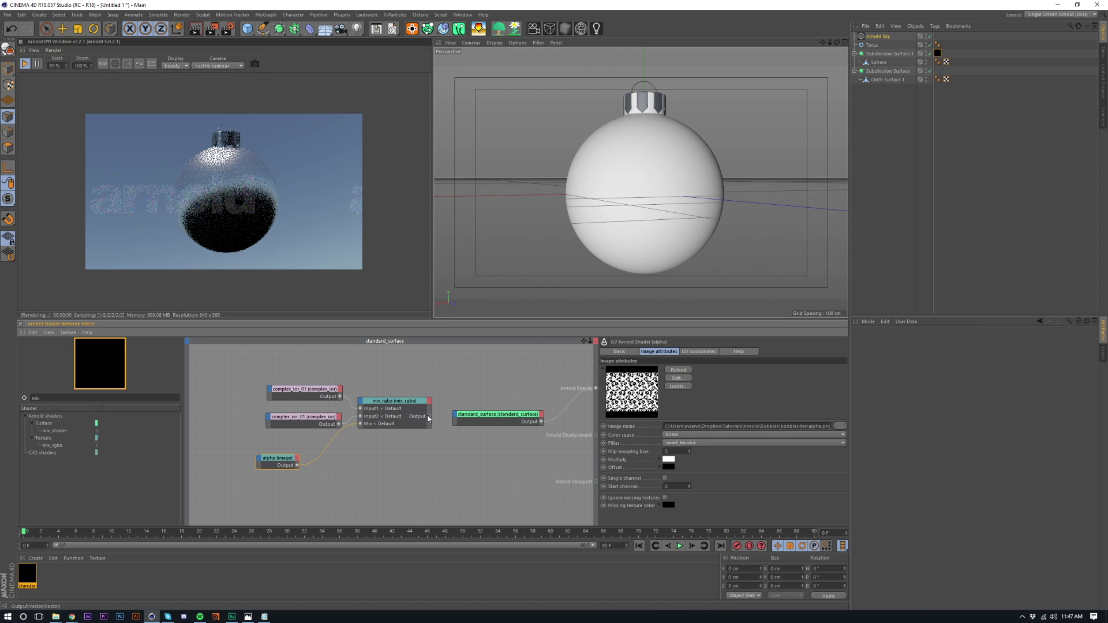
# - Connect the mix_rgba output to the standard_surface shader's base color
pyautogui.moveTo(429, 416); pyautogui.dragTo(454, 415)
pyautogui.moveTo(468, 422)
pyautogui.click(525, 430)
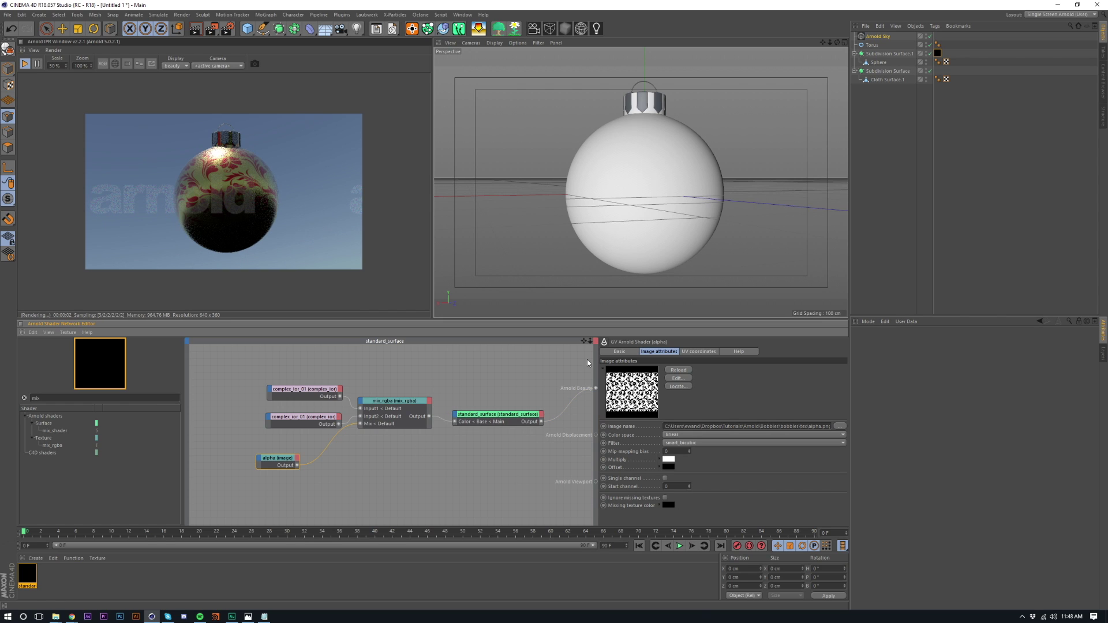
# - Swap the complex_ior connections on mix_rgba to make the ornament red with gold flowers, and rearrange the two nodes
pyautogui.keyDown('alt'); pyautogui.moveTo(601, 172); pyautogui.dragTo(605, 198); pyautogui.keyUp('alt')
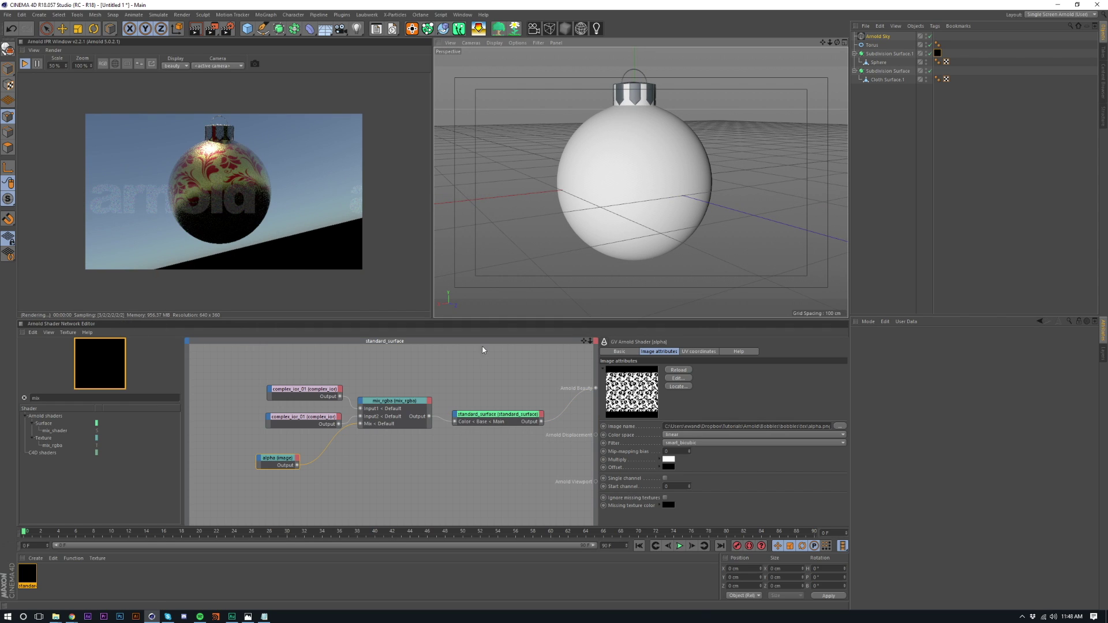
pyautogui.keyDown('alt'); pyautogui.moveTo(599, 185); pyautogui.dragTo(645, 125, button='right'); pyautogui.keyUp('alt')
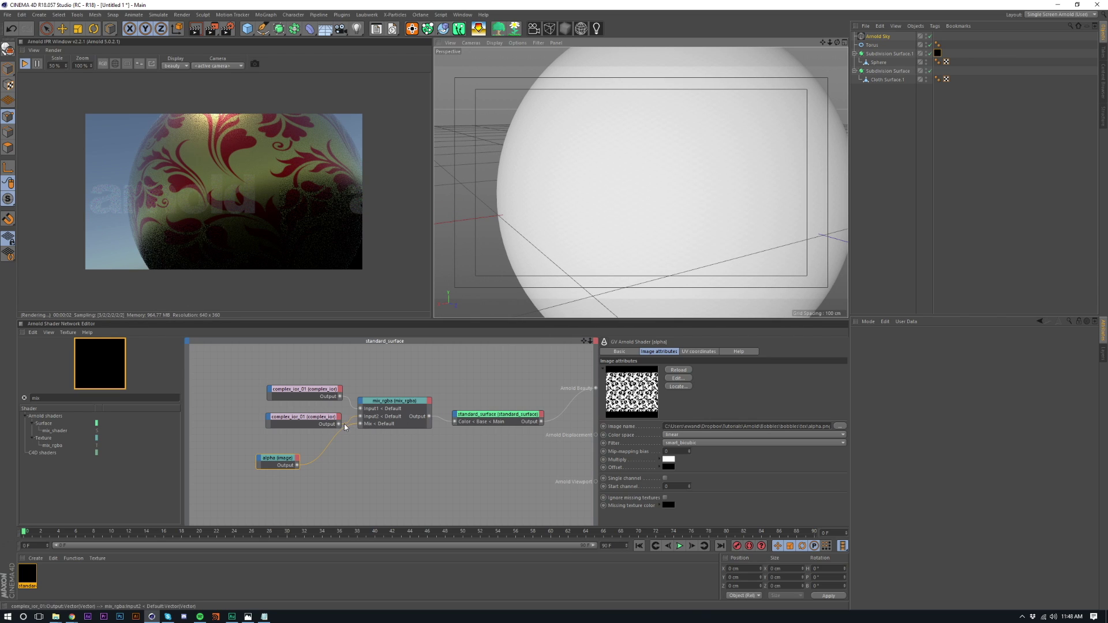
pyautogui.moveTo(339, 426); pyautogui.dragTo(361, 416)
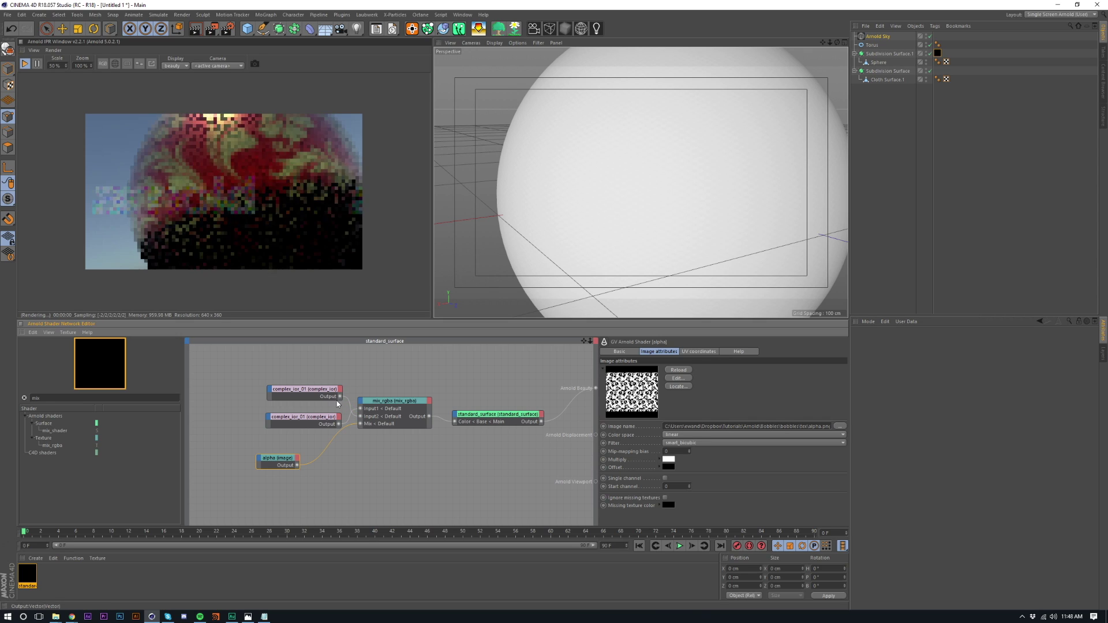
pyautogui.click(326, 391)
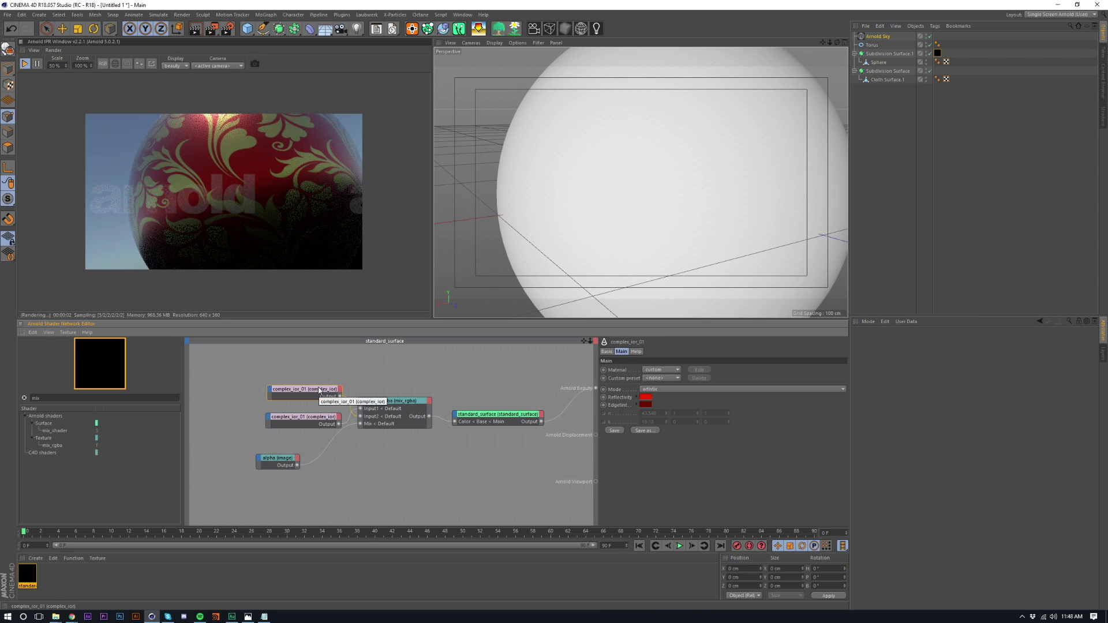
pyautogui.moveTo(319, 391)
pyautogui.mouseDown()
pyautogui.moveTo(319, 439)
pyautogui.moveTo(319, 409)
pyautogui.mouseUp()
pyautogui.click(344, 368)
# - Set the alpha image node's Scale U to 1.2 in its UV coordinates and check the pattern on the whole ornament
pyautogui.keyDown('alt'); pyautogui.moveTo(611, 209); pyautogui.dragTo(599, 233, button='right'); pyautogui.keyUp('alt')
pyautogui.keyDown('alt'); pyautogui.moveTo(599, 233); pyautogui.dragTo(587, 241, button='middle'); pyautogui.keyUp('alt')
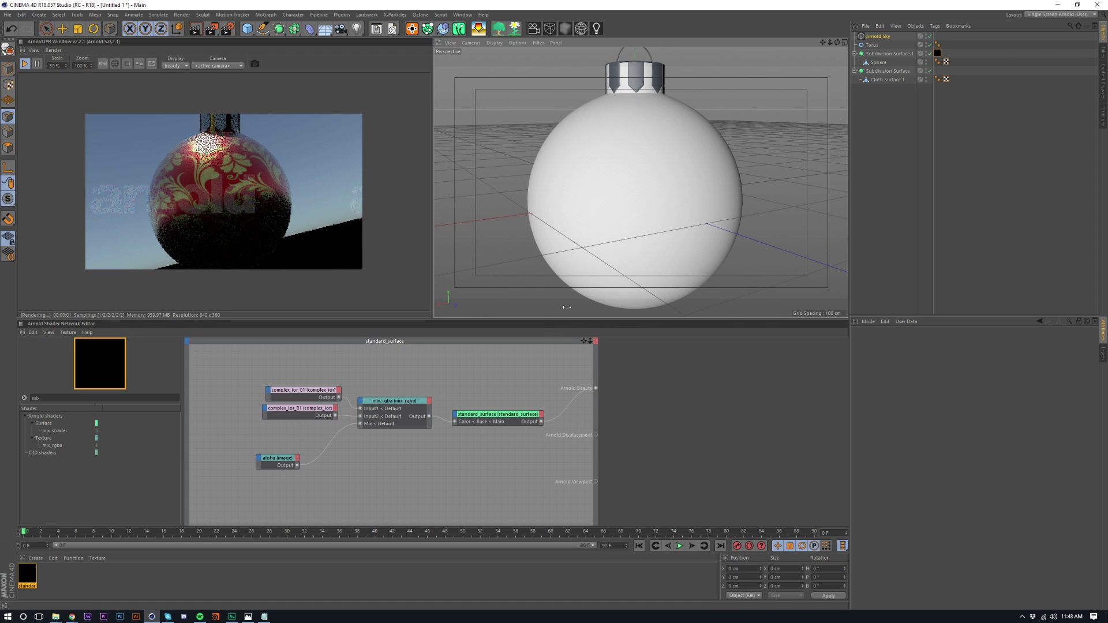
pyautogui.click(273, 459)
pyautogui.click(695, 352)
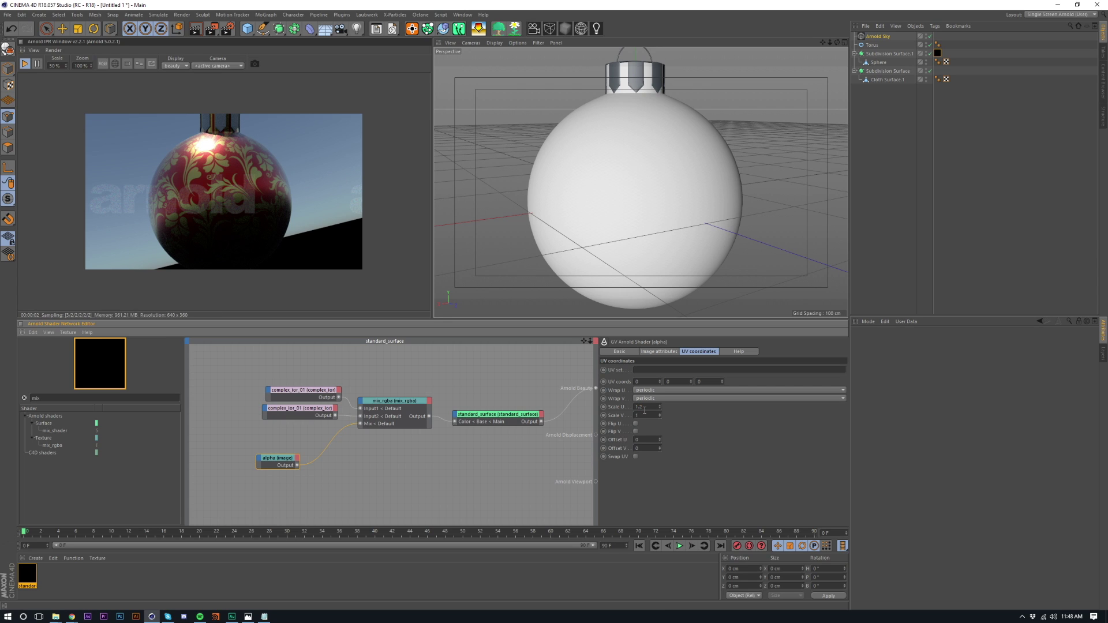
pyautogui.press('Return')
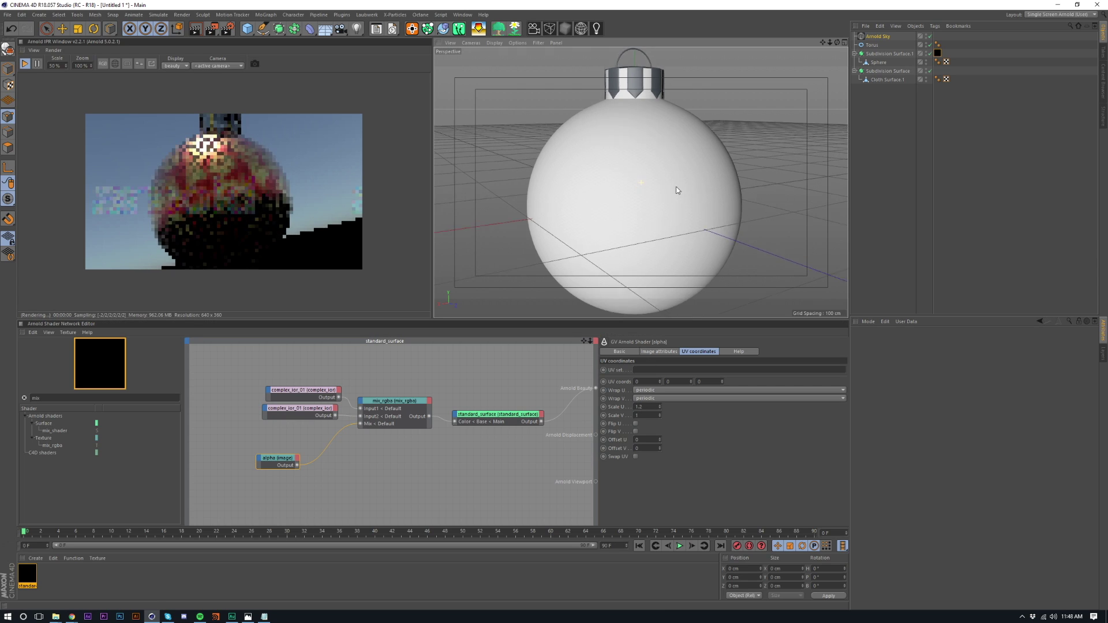
pyautogui.keyDown('alt'); pyautogui.moveTo(594, 60); pyautogui.dragTo(590, 103, button='middle'); pyautogui.keyUp('alt')
pyautogui.keyDown('alt'); pyautogui.moveTo(615, 210); pyautogui.dragTo(613, 221, button='right'); pyautogui.keyUp('alt')
pyautogui.keyDown('alt'); pyautogui.moveTo(613, 224); pyautogui.dragTo(611, 189); pyautogui.keyUp('alt')
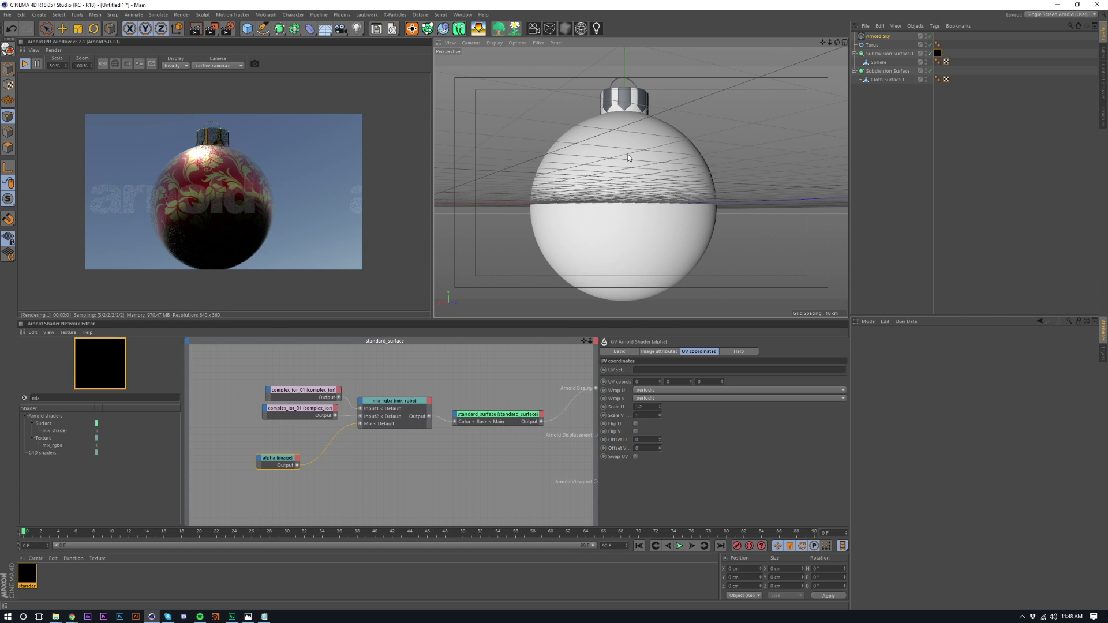
# - Change the ball's texture tag projection to Cubic and check the floral pattern around the cap and on the whole ornament
pyautogui.scroll(8, 634, 122)
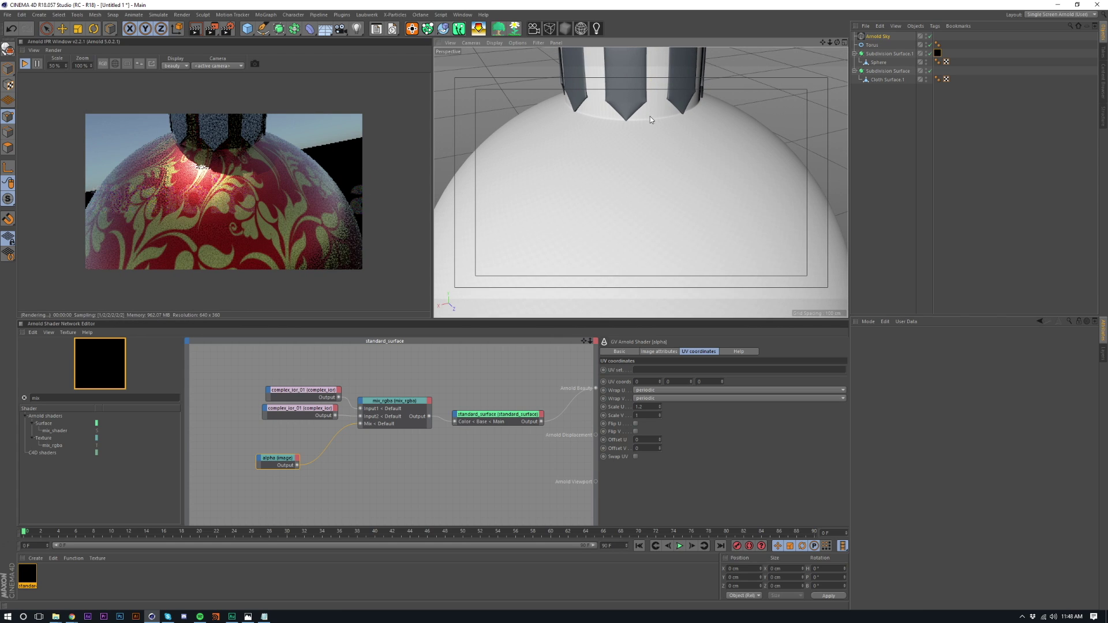
pyautogui.click(938, 54)
pyautogui.scroll(-5, 616, 143)
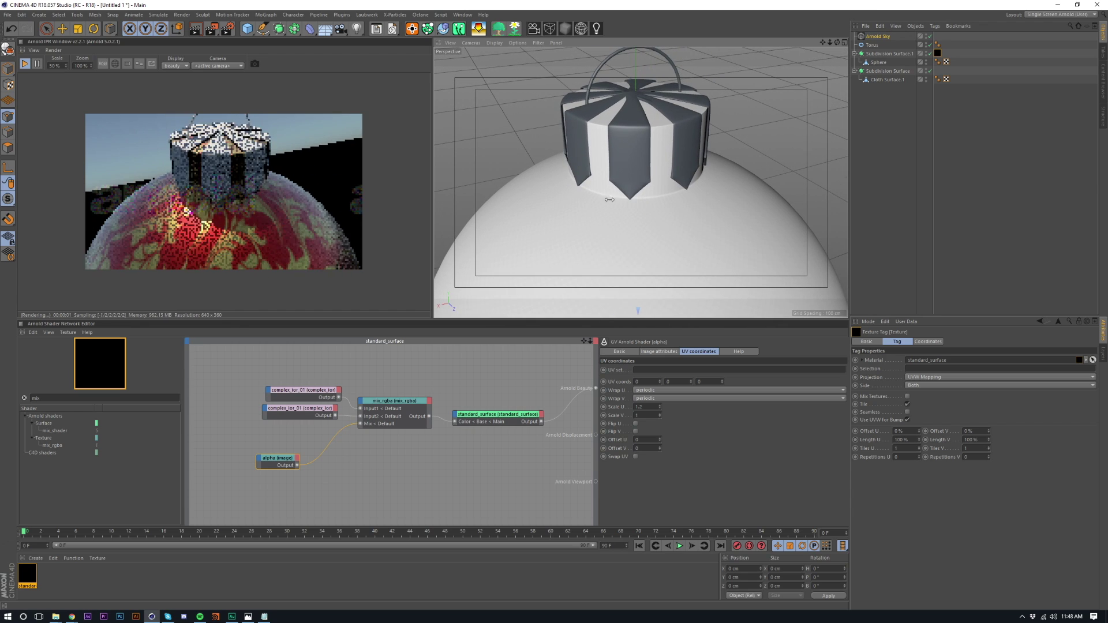
pyautogui.click(911, 378)
pyautogui.click(923, 411)
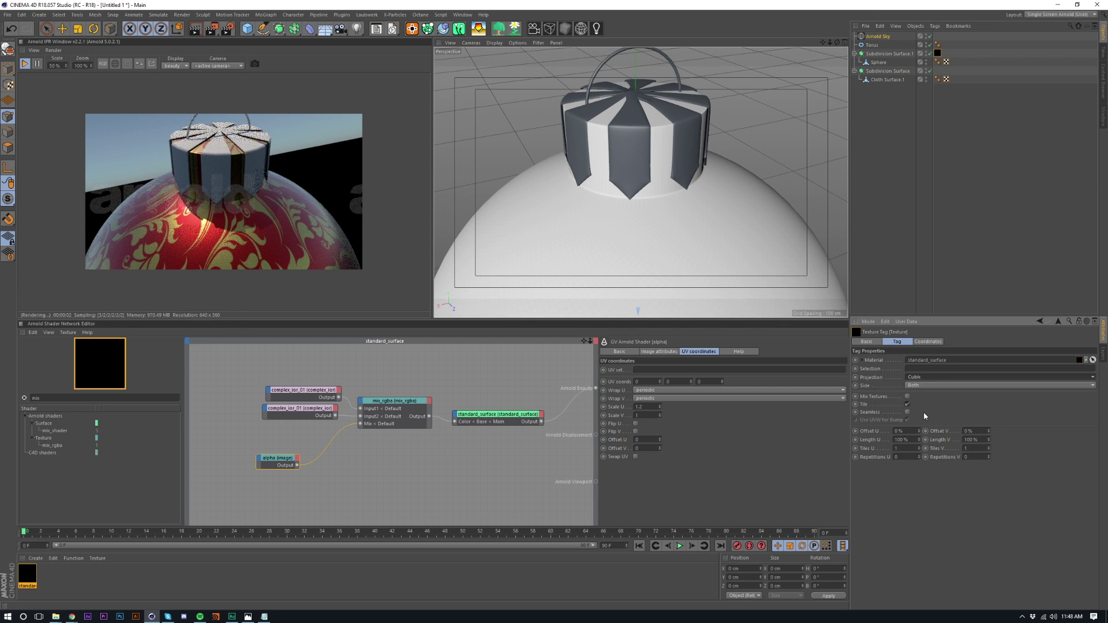
pyautogui.moveTo(615, 193)
pyautogui.keyDown('alt'); pyautogui.mouseDown()
pyautogui.moveTo(646, 144)
pyautogui.moveTo(650, 162)
pyautogui.moveTo(610, 188)
pyautogui.mouseUp(); pyautogui.keyUp('alt')
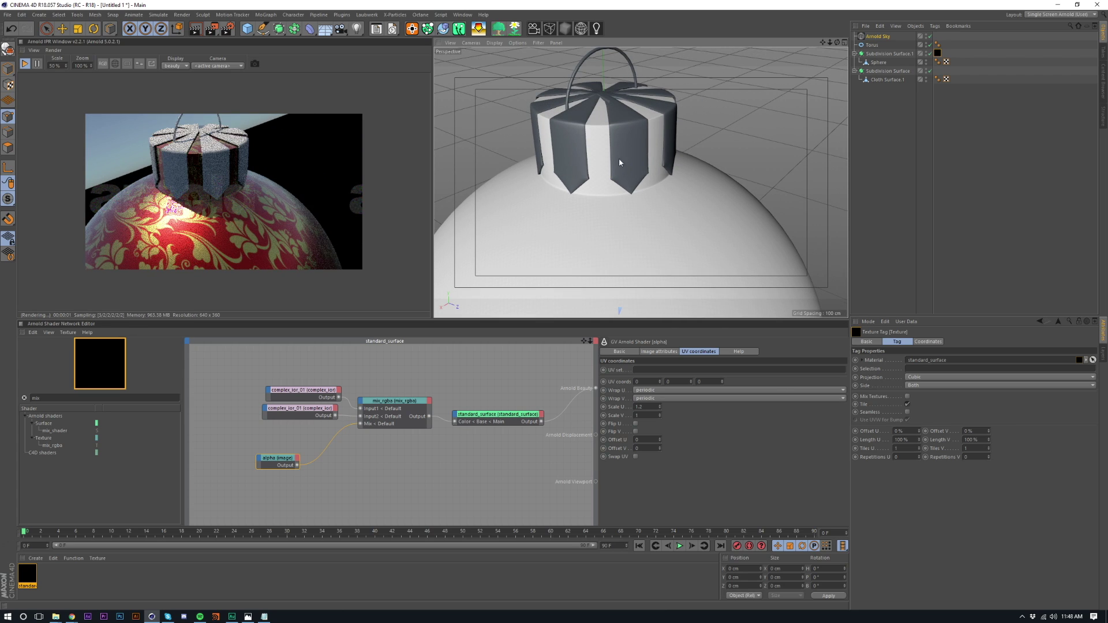
pyautogui.keyDown('alt'); pyautogui.moveTo(620, 163); pyautogui.dragTo(589, 244, button='right'); pyautogui.keyUp('alt')
pyautogui.keyDown('alt'); pyautogui.moveTo(590, 243); pyautogui.dragTo(616, 259); pyautogui.keyUp('alt')
pyautogui.keyDown('alt'); pyautogui.moveTo(616, 260); pyautogui.dragTo(601, 171, button='middle'); pyautogui.keyUp('alt')
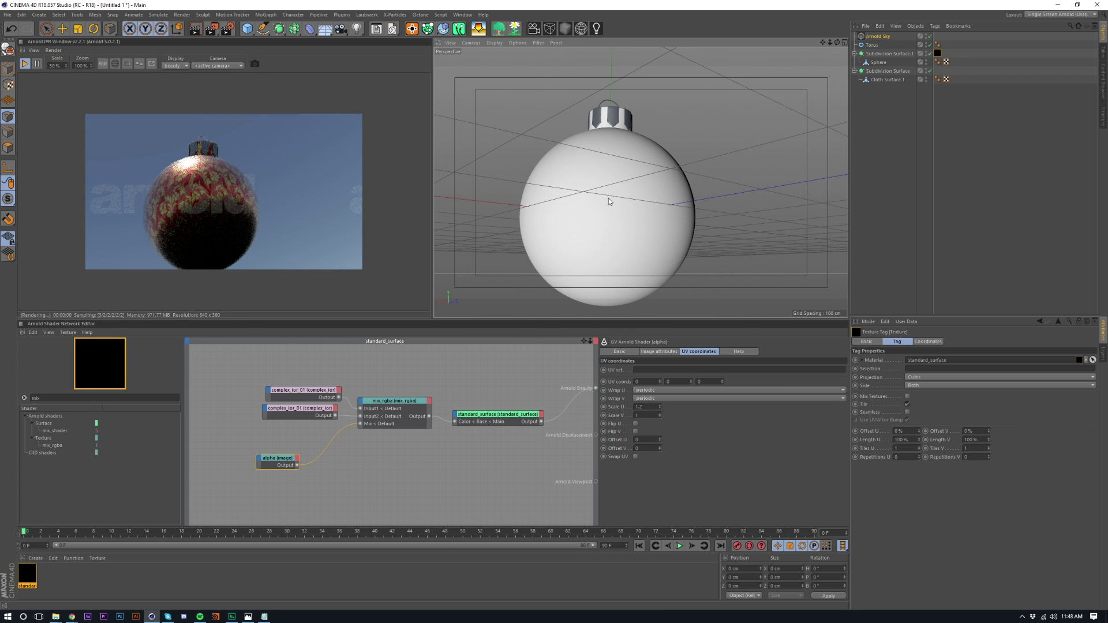
pyautogui.moveTo(608, 199)
pyautogui.keyDown('alt'); pyautogui.mouseDown()
pyautogui.moveTo(662, 224)
pyautogui.moveTo(617, 202)
pyautogui.mouseUp(); pyautogui.keyUp('alt')
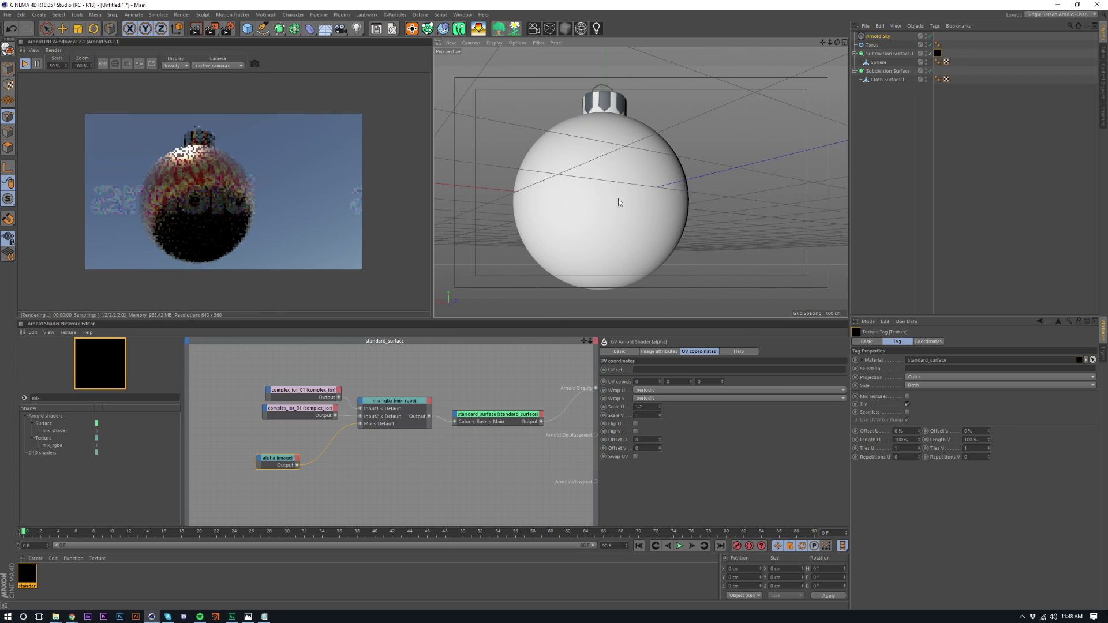
# - Set the Arnold Sky's pitch rotation to 17° to change how the ornament is lit
pyautogui.click(877, 36)
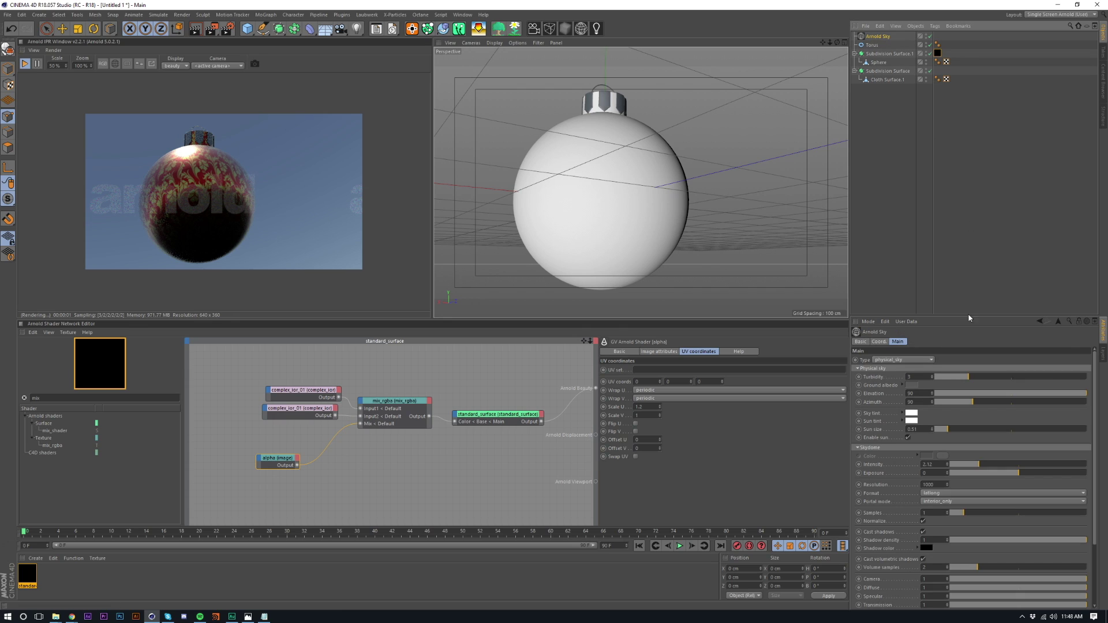
pyautogui.click(877, 342)
pyautogui.moveTo(1001, 370); pyautogui.dragTo(1001, 365)
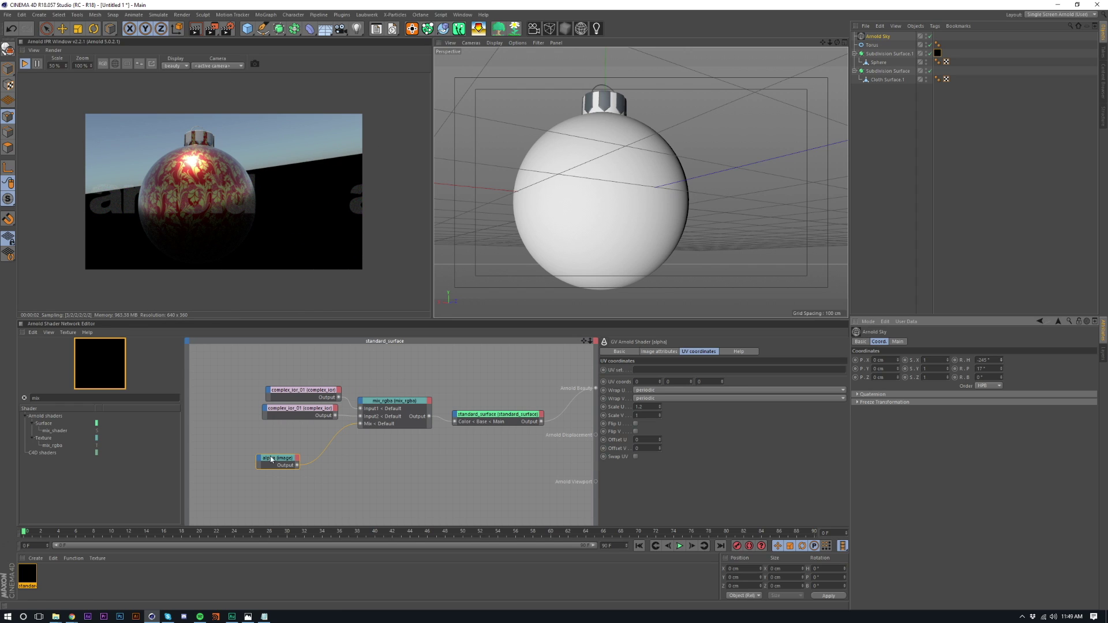
# - Try Scale U values of 1 and 0.5 on the alpha image node, then set it to 0.8
pyautogui.click(373, 487)
pyautogui.write('1')
pyautogui.press('Return')
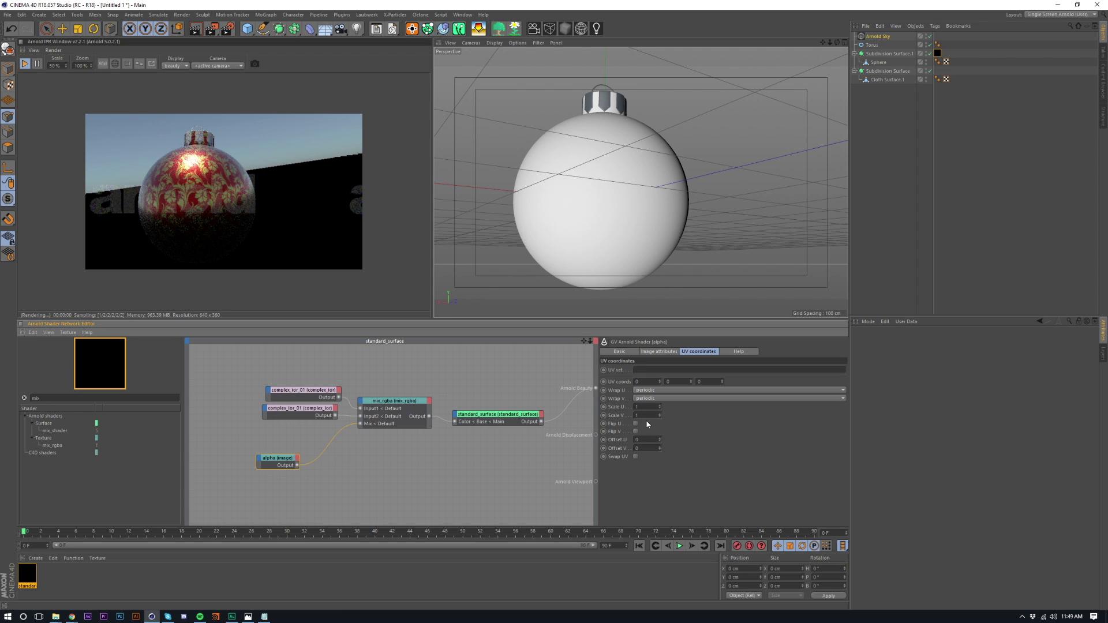
pyautogui.moveTo(642, 406); pyautogui.dragTo(502, 418)
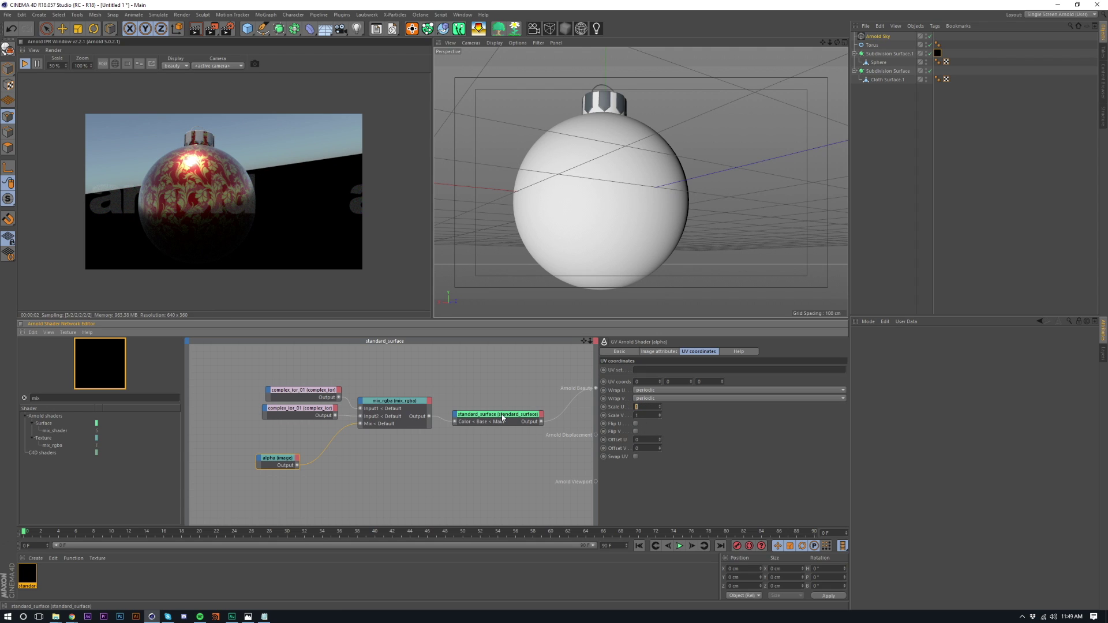
pyautogui.write('0.5')
pyautogui.press('Return')
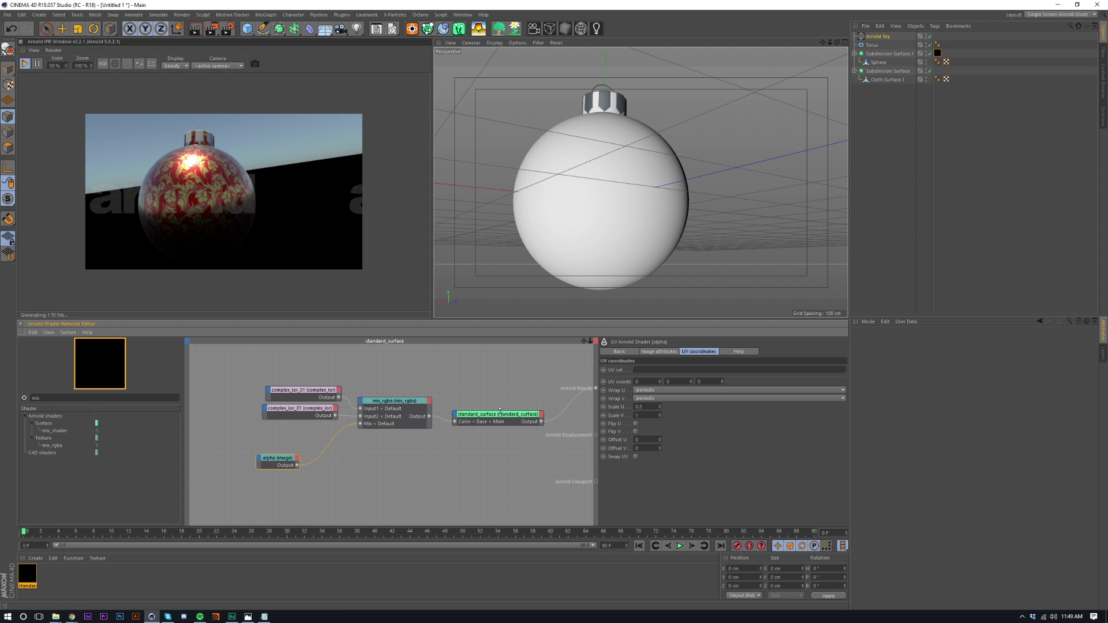
pyautogui.doubleClick(640, 407)
pyautogui.press('Return')
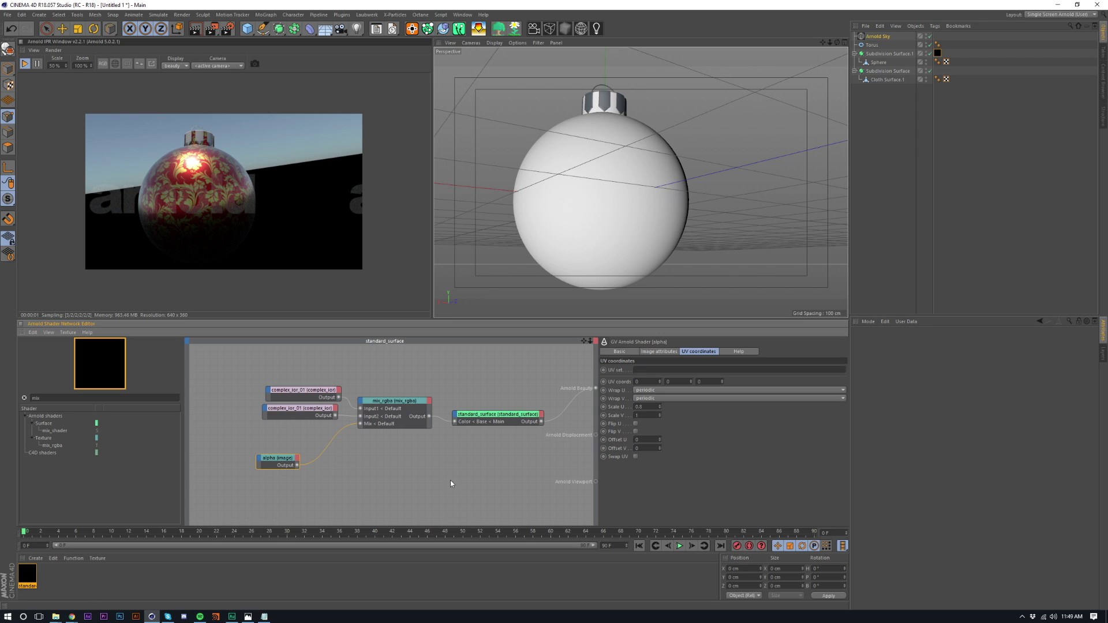
# - Add a second mix_rgba node to the network and connect its output to the standard_surface's Coat Normal input
pyautogui.hotkey('alt', 'Tab')
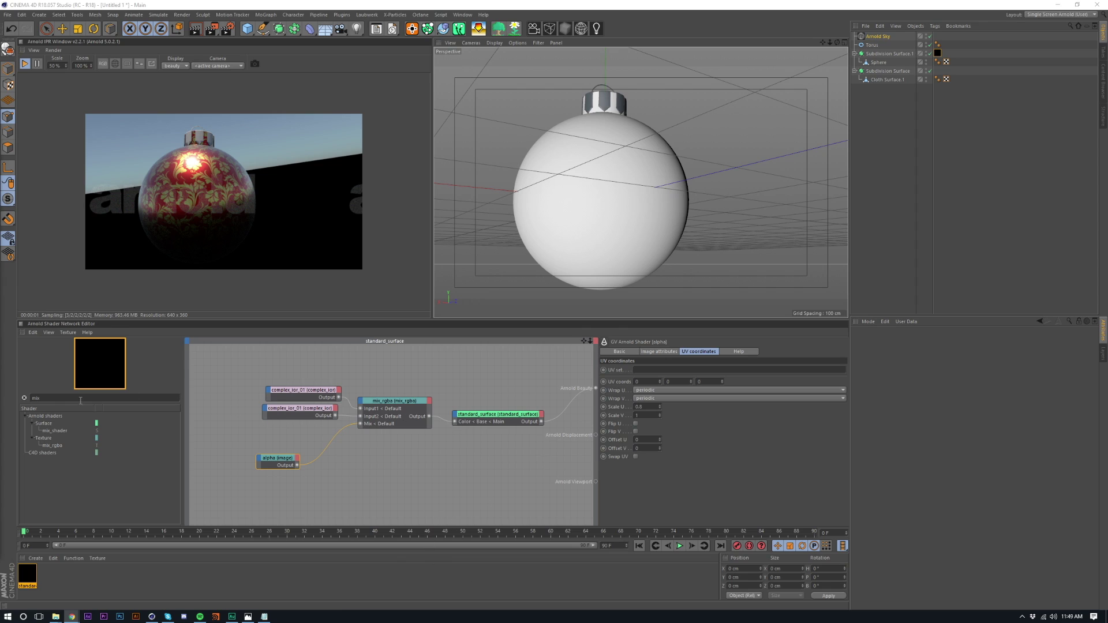
pyautogui.hotkey('alt', 'Tab')
pyautogui.write('mix')
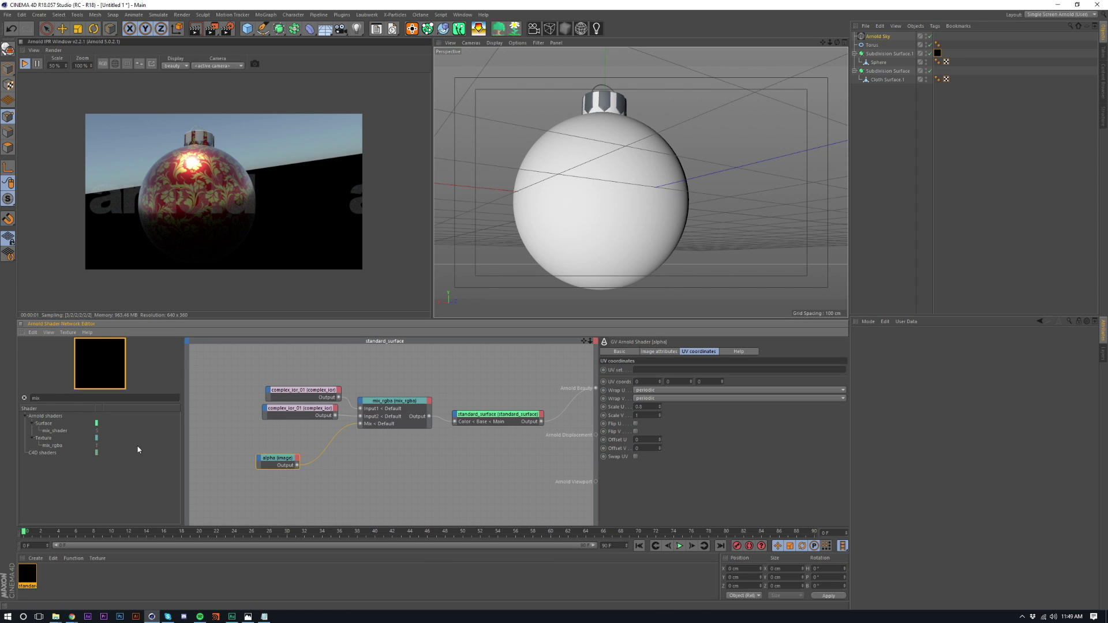
pyautogui.moveTo(397, 468); pyautogui.dragTo(399, 466)
pyautogui.moveTo(455, 415); pyautogui.dragTo(455, 416)
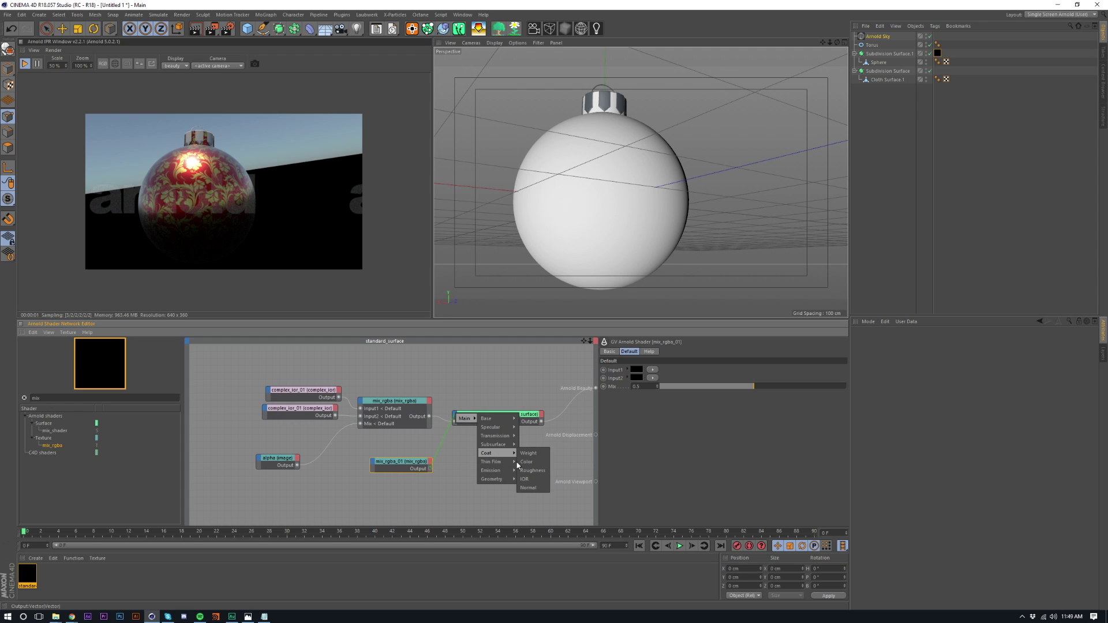
pyautogui.click(530, 489)
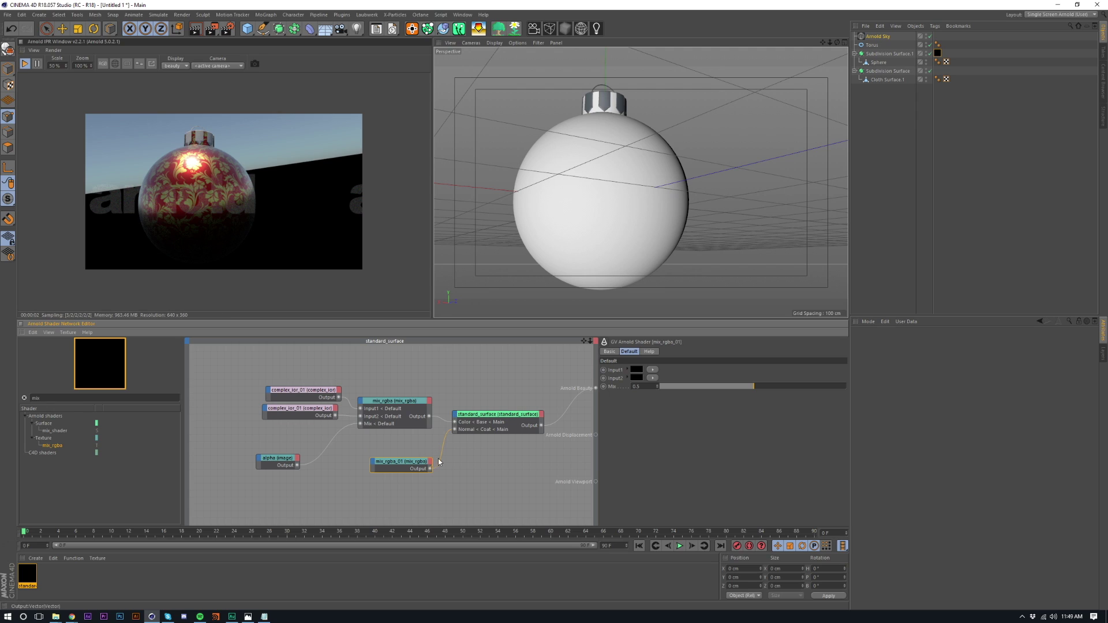
# - Connect mix_rgba_01 to the standard_surface's Geometry Normal input, and the alpha image to mix_rgba_01's Mix input
pyautogui.moveTo(454, 417); pyautogui.dragTo(466, 418)
pyautogui.moveTo(497, 490)
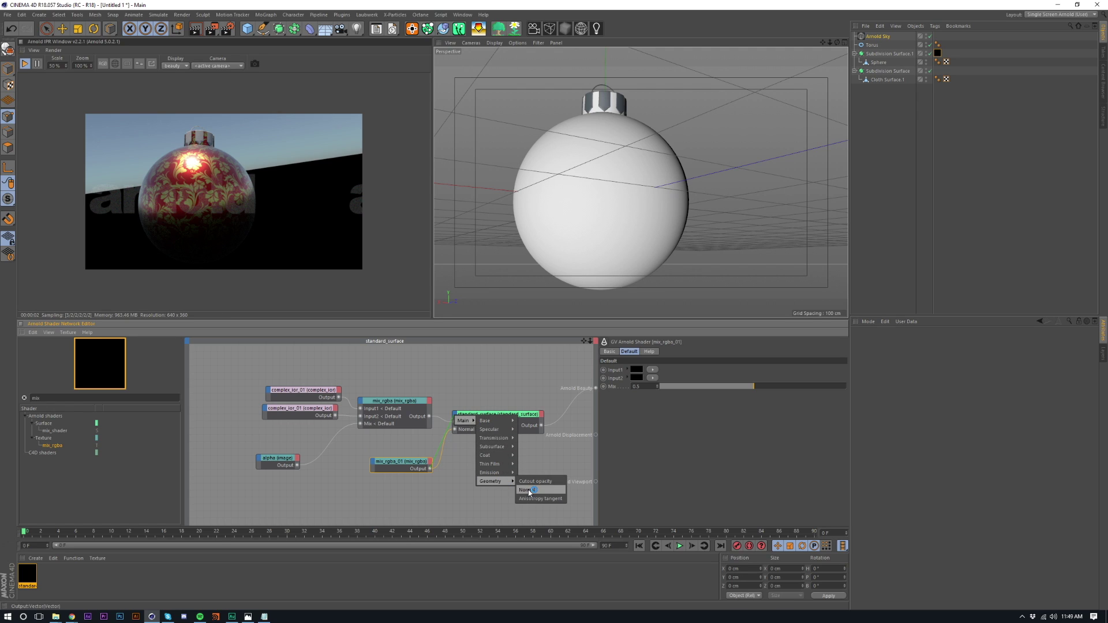
pyautogui.click(536, 490)
pyautogui.click(487, 497)
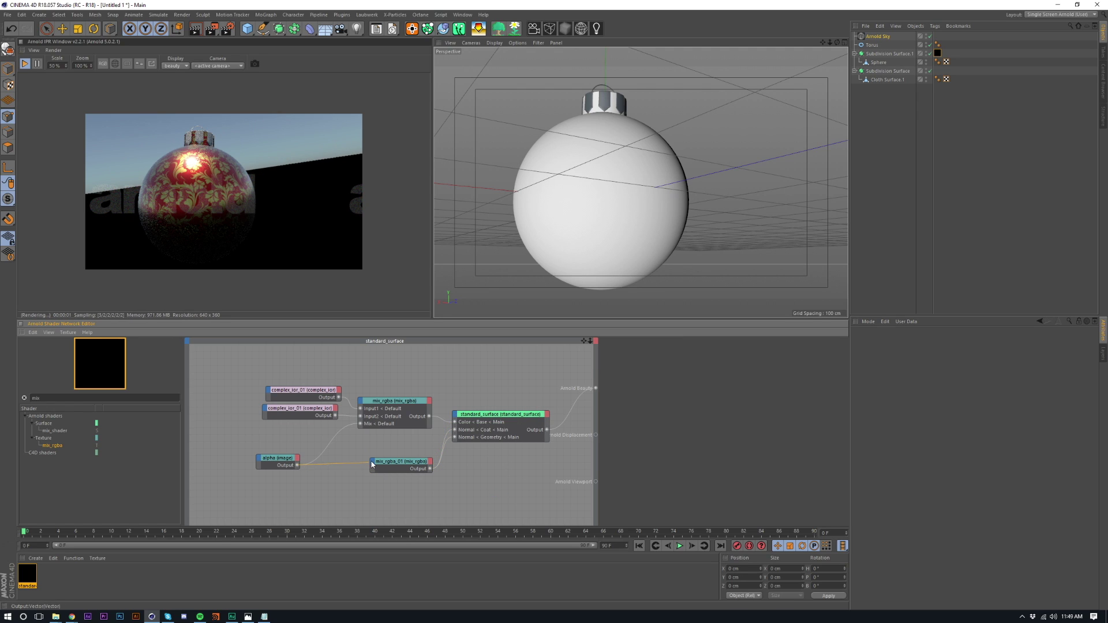
pyautogui.moveTo(374, 464); pyautogui.dragTo(375, 465)
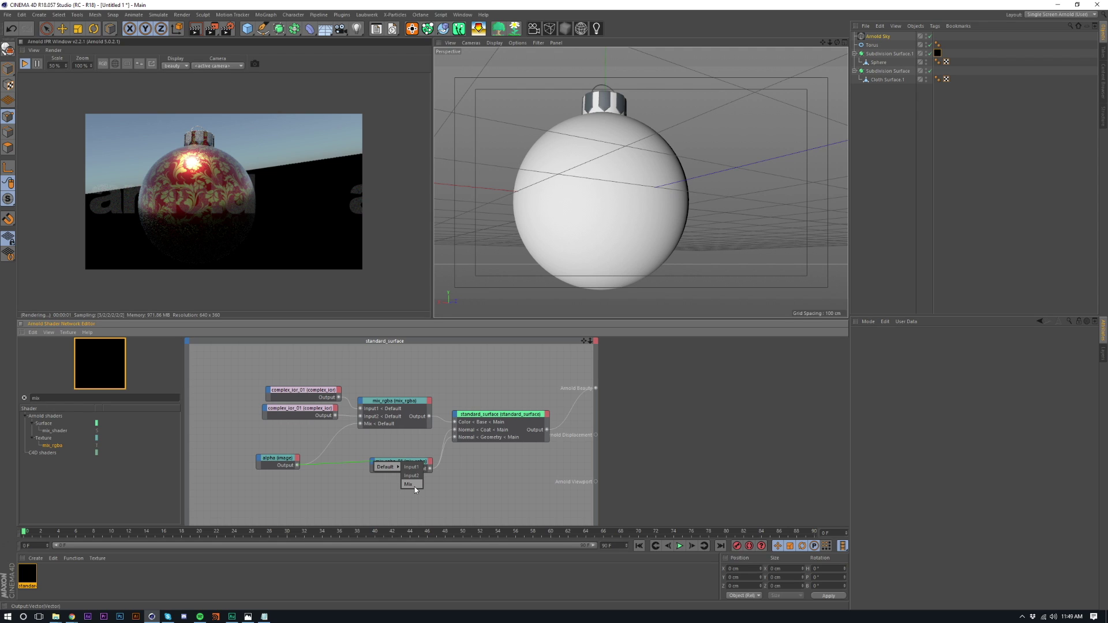
pyautogui.click(414, 490)
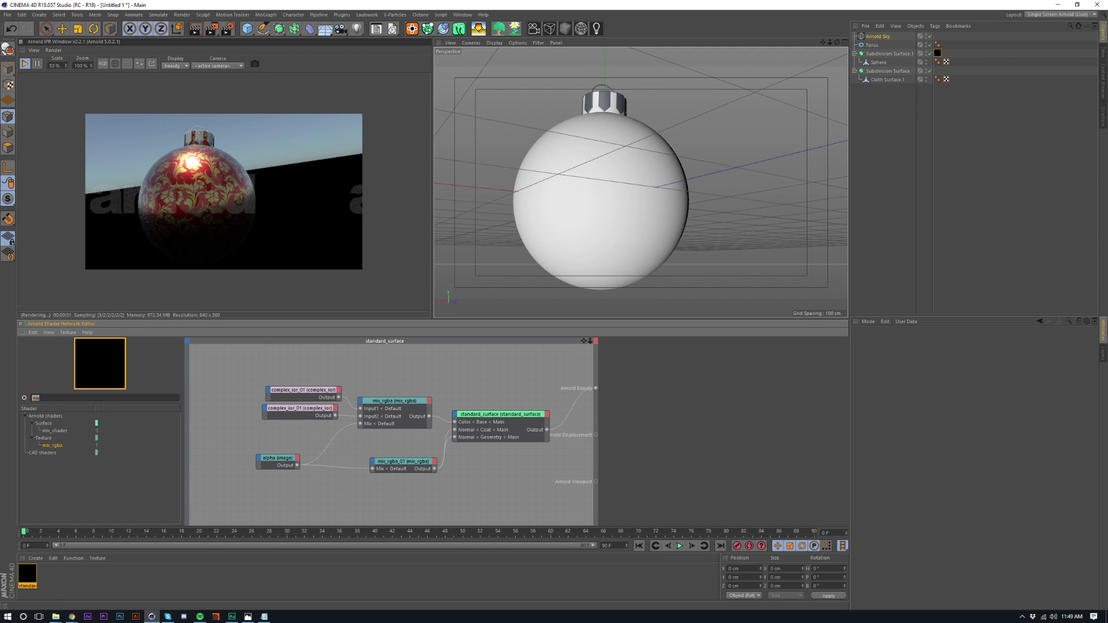
# - Find the flakes shader, add it to the network and connect its output to mix_rgba_01's Input1
pyautogui.write('flakes')
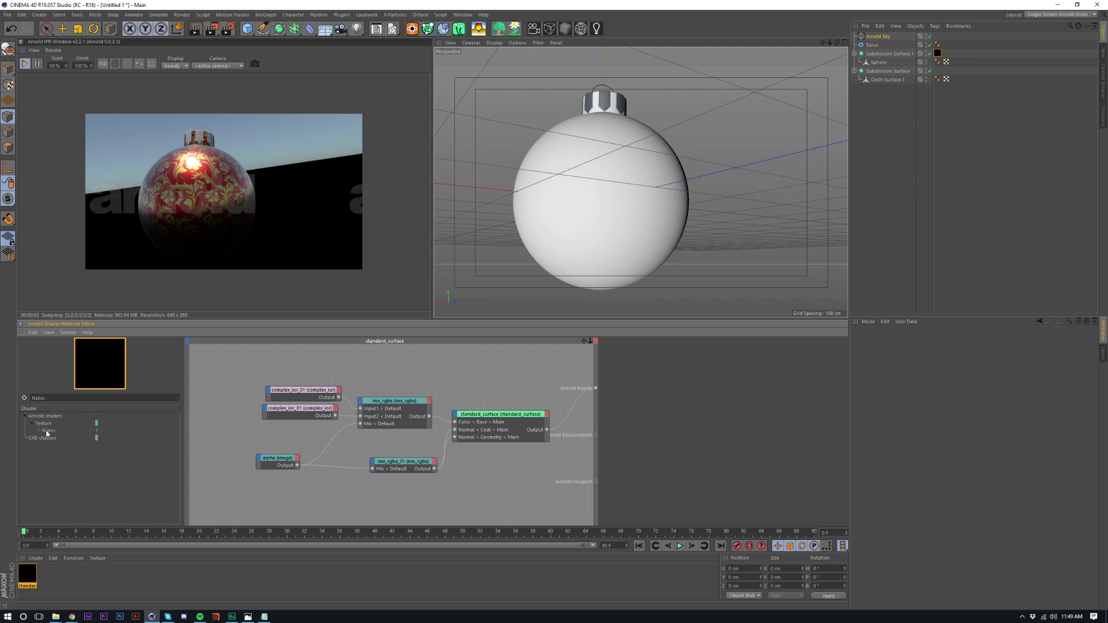
pyautogui.moveTo(312, 501); pyautogui.dragTo(313, 502)
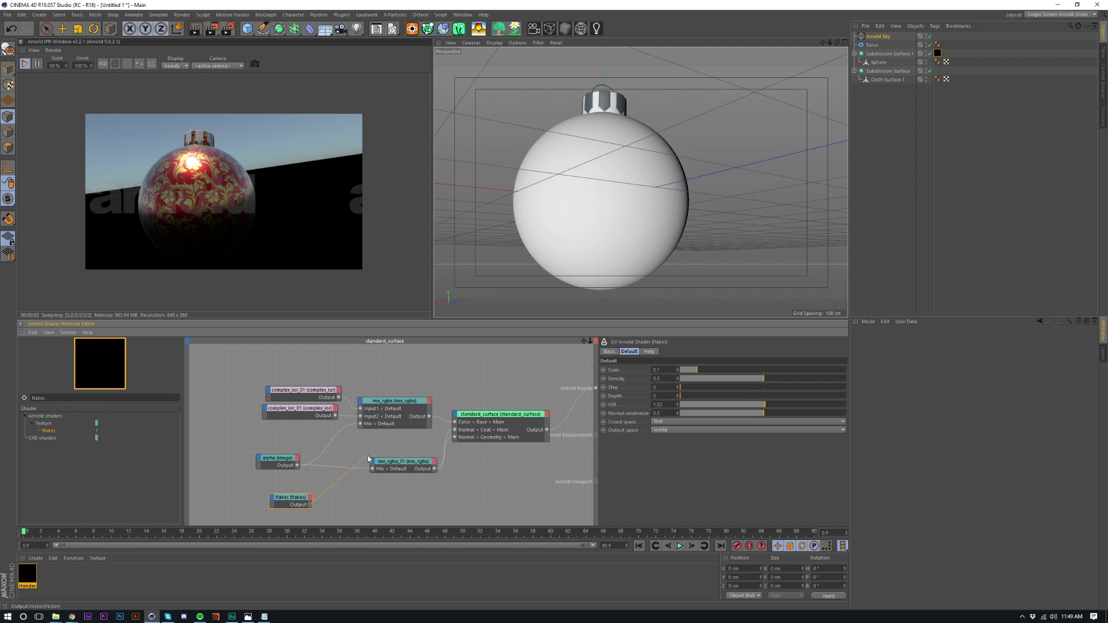
pyautogui.moveTo(372, 462); pyautogui.dragTo(373, 463)
pyautogui.moveTo(385, 465)
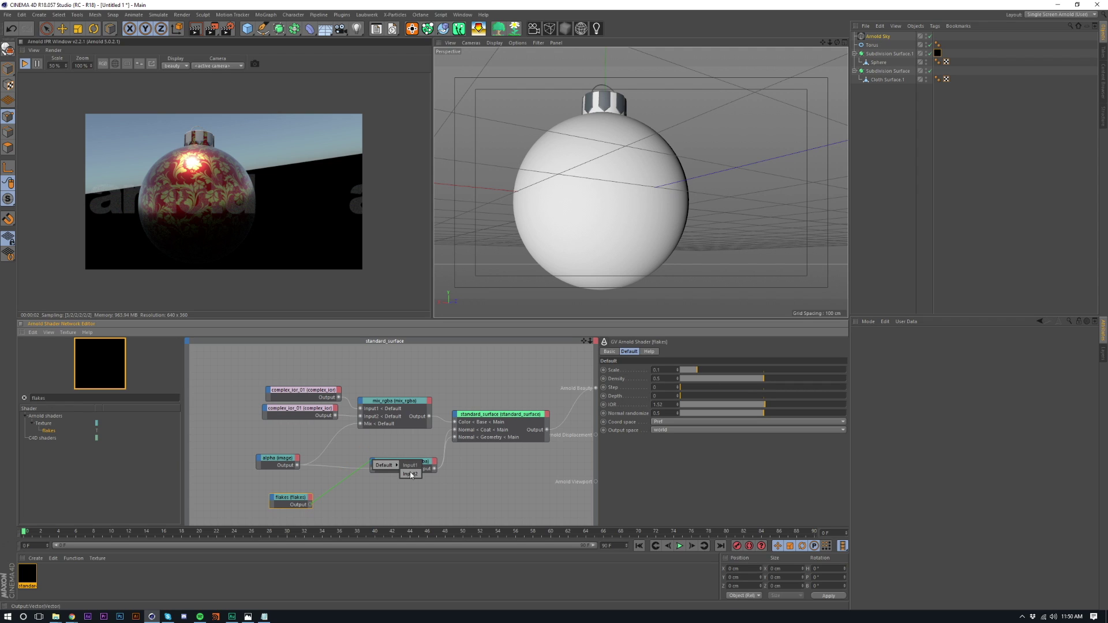
pyautogui.click(411, 465)
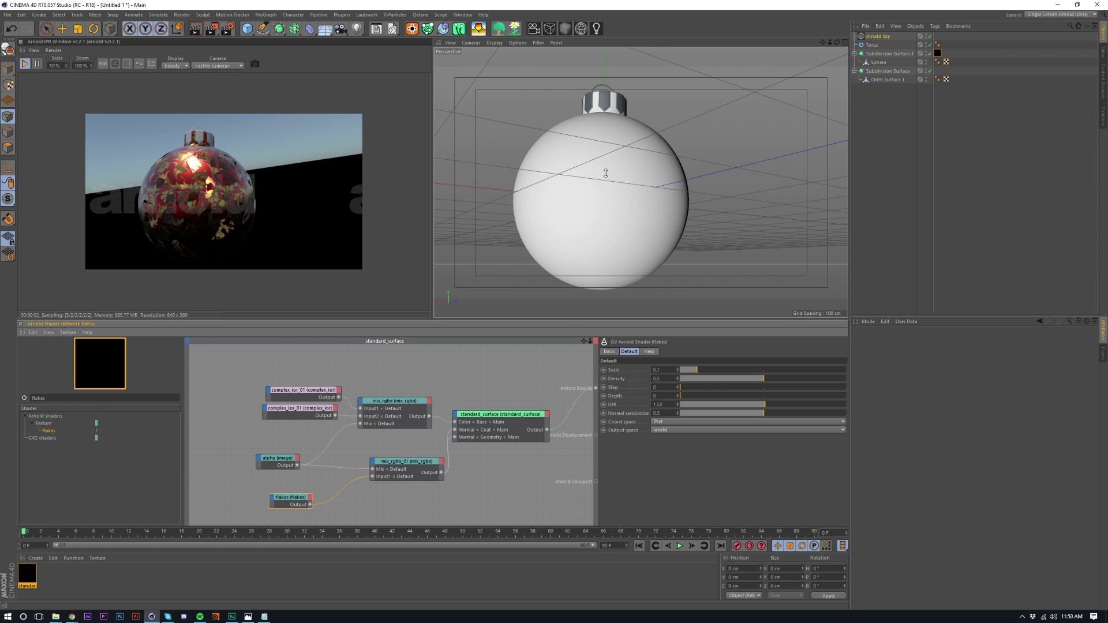
# - Move the flakes node closer to mix_rgba_01 and set its Scale to 0.005
pyautogui.keyDown('alt'); pyautogui.moveTo(605, 173); pyautogui.dragTo(665, 119, button='right'); pyautogui.keyUp('alt')
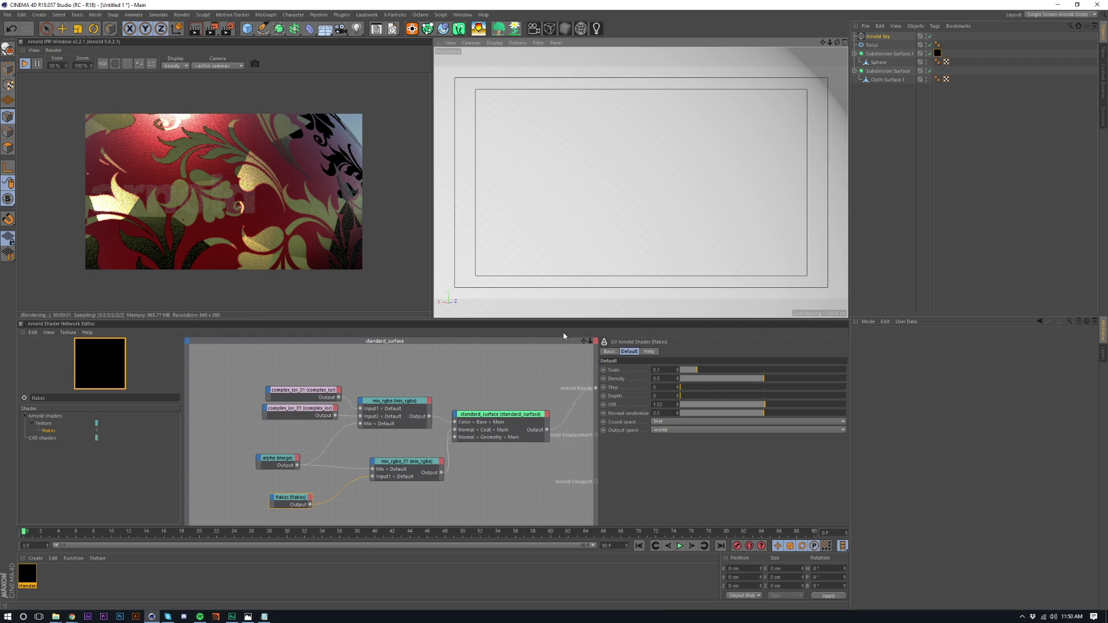
pyautogui.keyDown('alt'); pyautogui.moveTo(596, 230); pyautogui.dragTo(586, 250, button='right'); pyautogui.keyUp('alt')
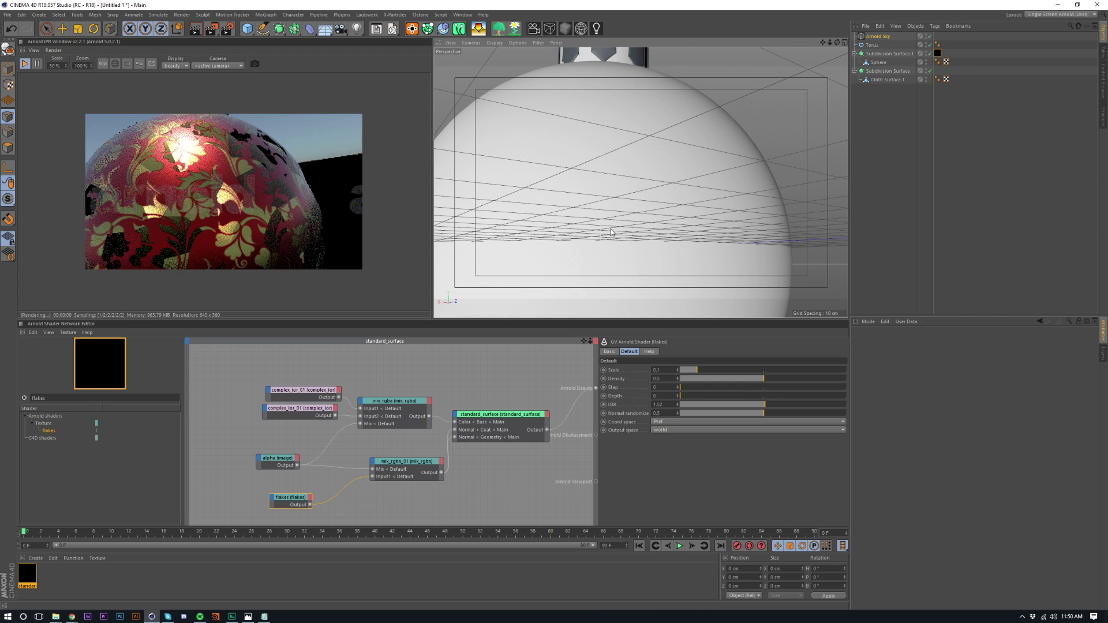
pyautogui.click(299, 500)
pyautogui.moveTo(301, 503); pyautogui.dragTo(328, 494)
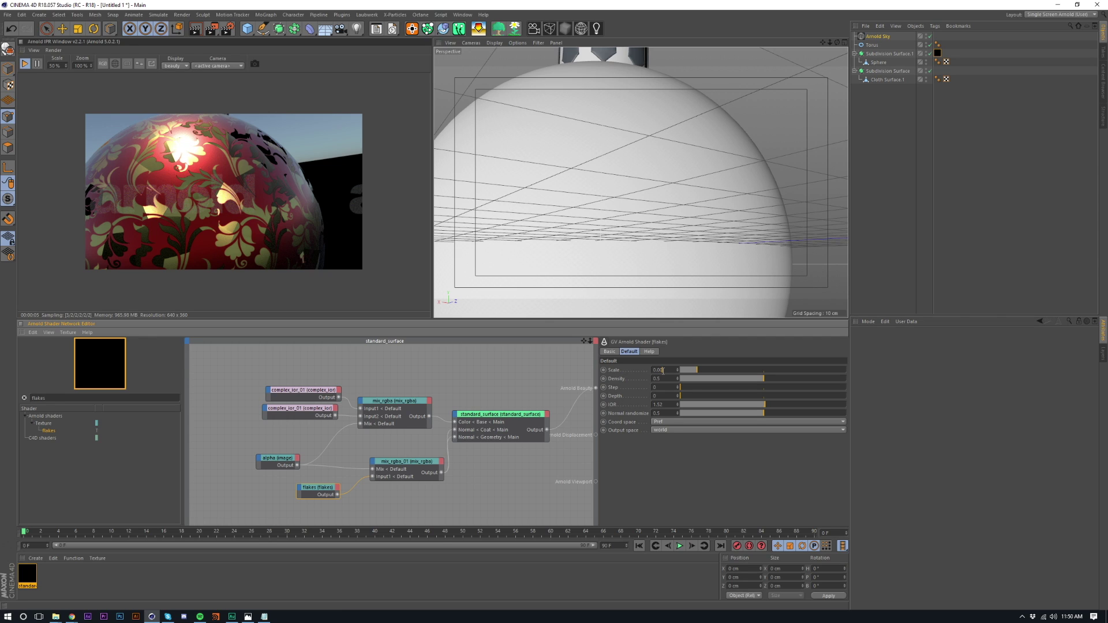
pyautogui.press('Return')
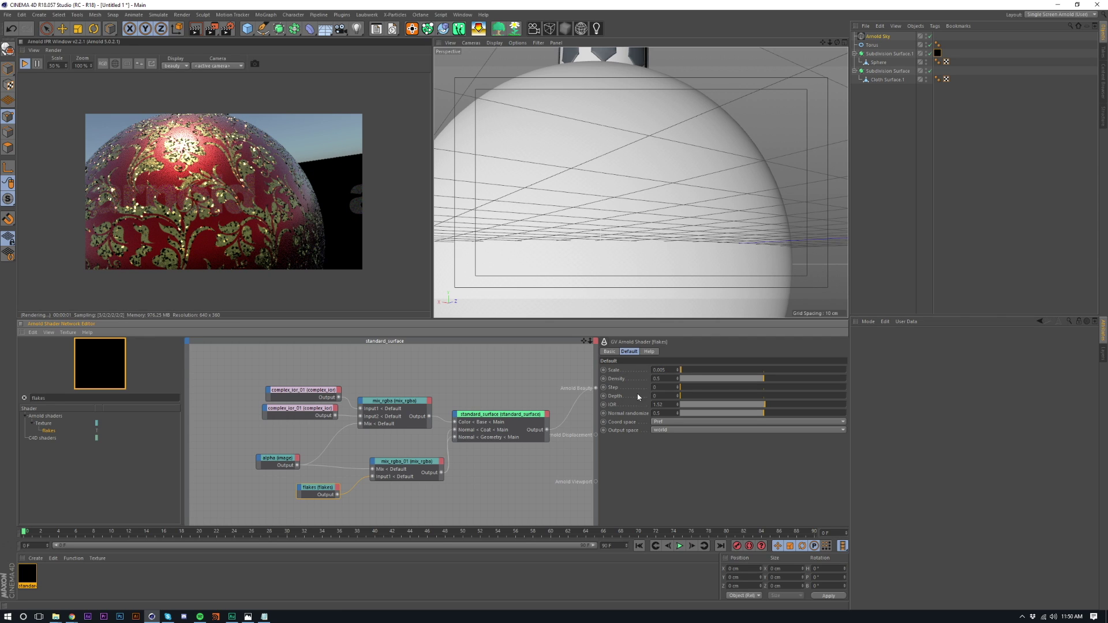
# - Raise the flakes Density to 1 and set Normal randomize to 0.33
pyautogui.moveTo(762, 378); pyautogui.dragTo(862, 383)
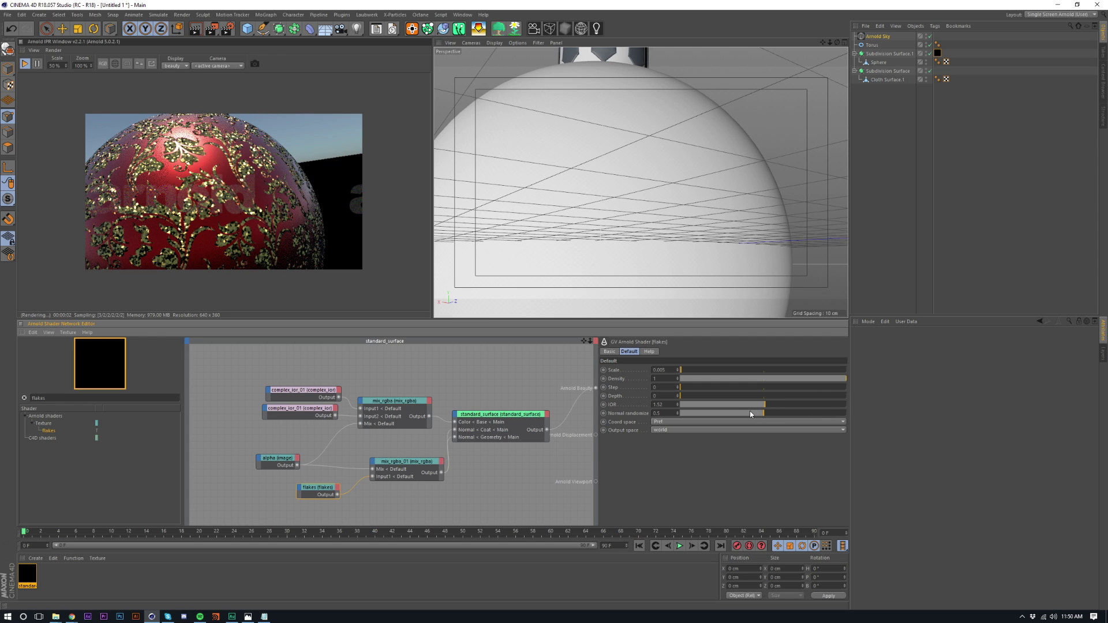
pyautogui.moveTo(745, 410)
pyautogui.mouseDown()
pyautogui.moveTo(726, 412)
pyautogui.moveTo(731, 420)
pyautogui.mouseUp()
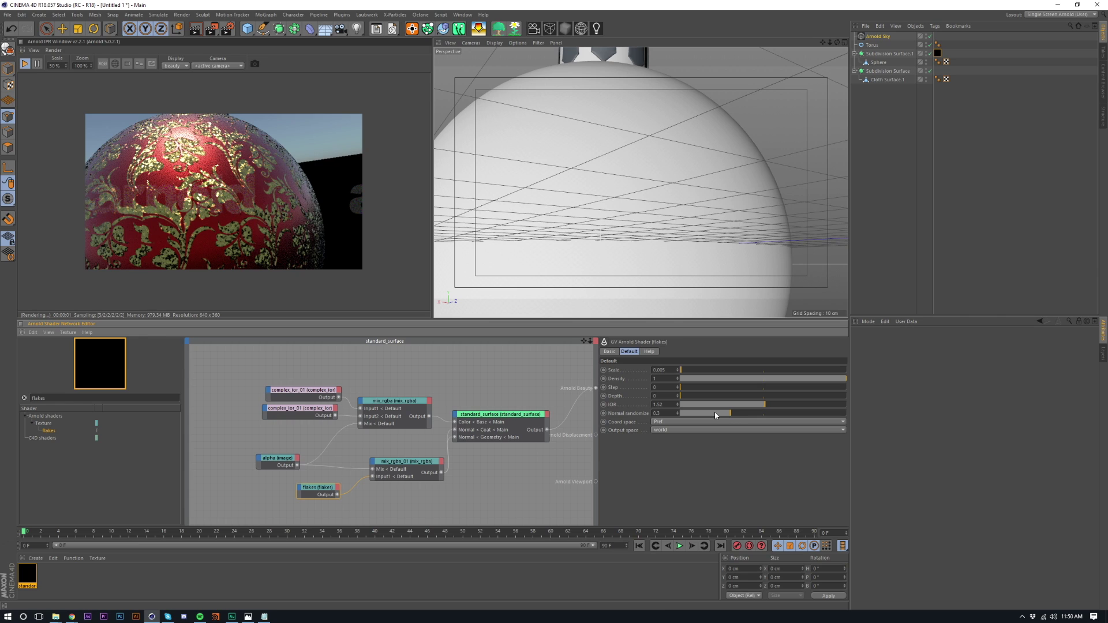
pyautogui.moveTo(716, 411)
pyautogui.mouseDown()
pyautogui.moveTo(828, 423)
pyautogui.moveTo(727, 421)
pyautogui.moveTo(736, 413)
pyautogui.mouseUp()
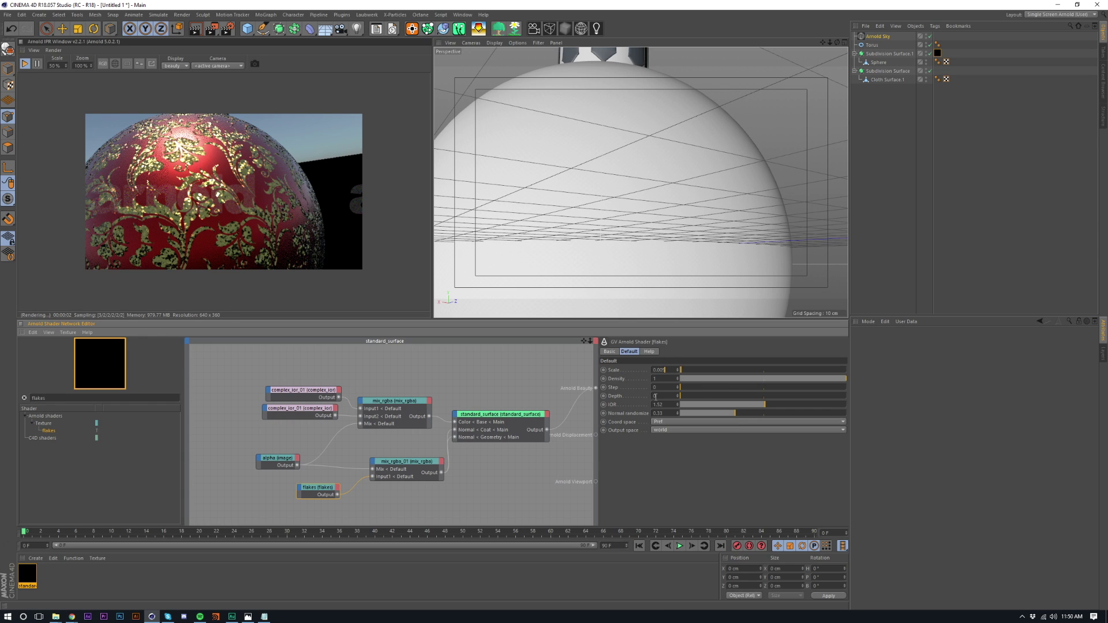
# - Set the flakes Scale to 0.002, check the glitter on the ornament, and lower the flakes IOR to 1.42
pyautogui.write('2')
pyautogui.press('Return')
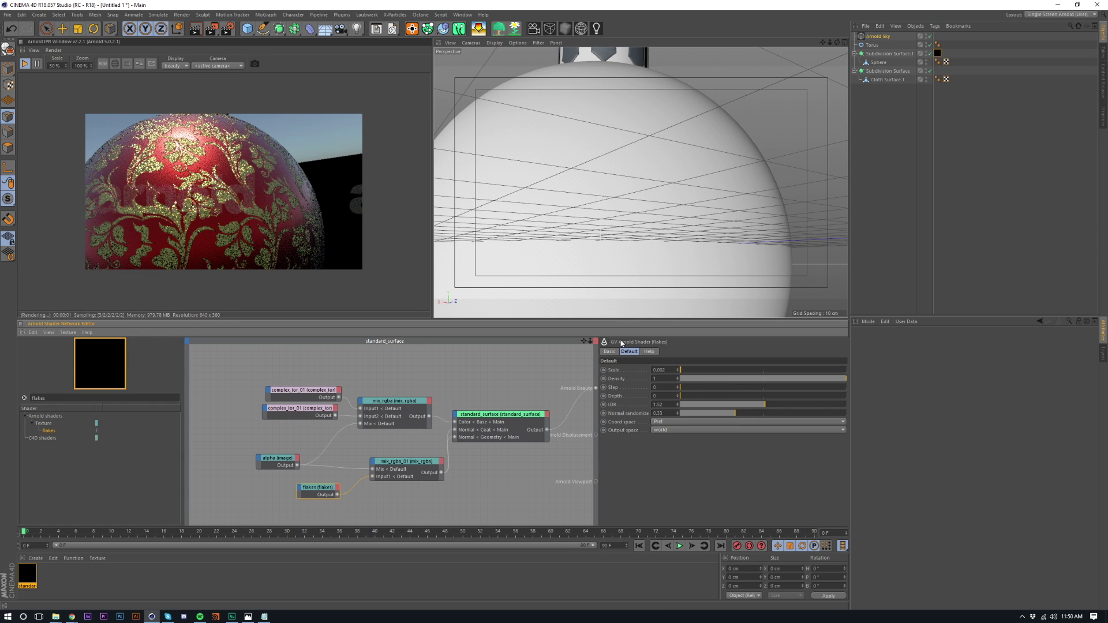
pyautogui.scroll(-5, 597, 297)
pyautogui.scroll(-4, 597, 296)
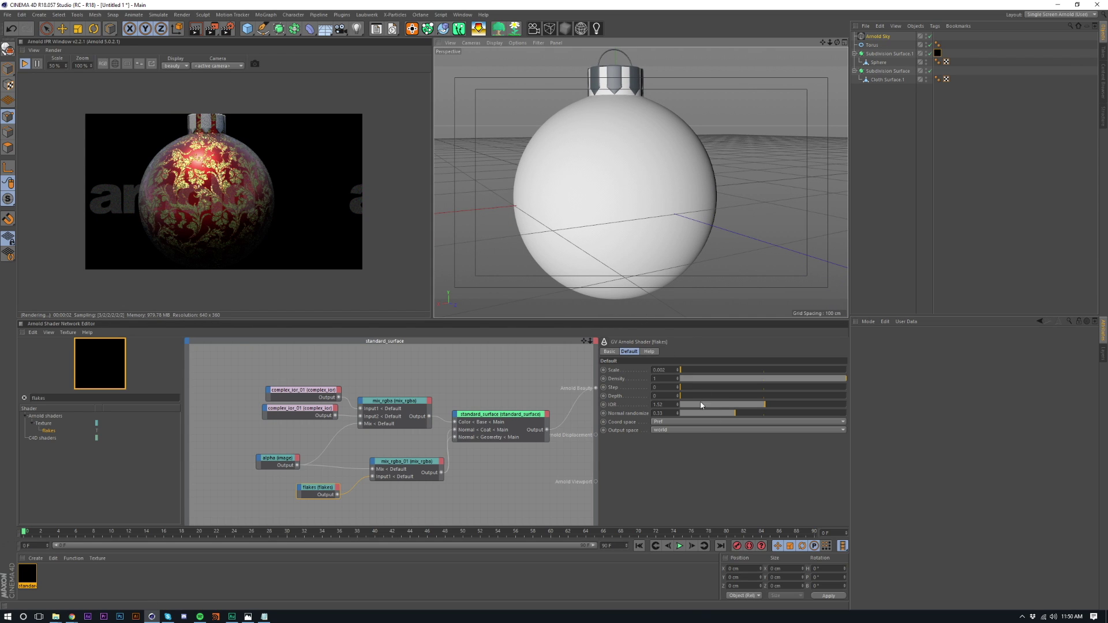
pyautogui.scroll(5, 620, 193)
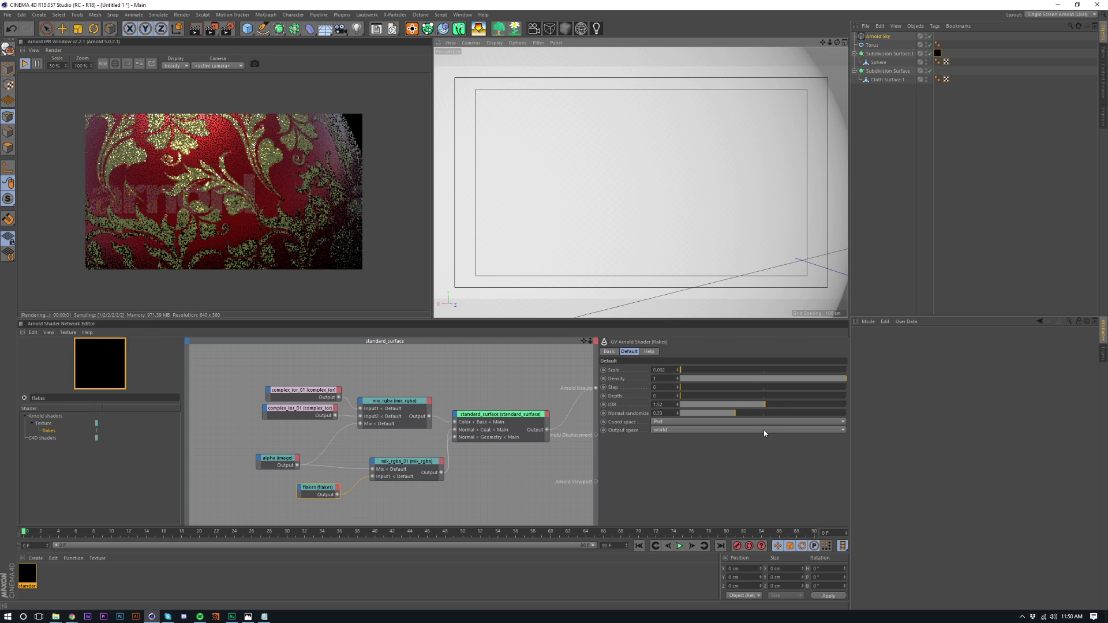
pyautogui.moveTo(762, 405)
pyautogui.mouseDown()
pyautogui.moveTo(674, 411)
pyautogui.moveTo(819, 406)
pyautogui.moveTo(760, 406)
pyautogui.mouseUp()
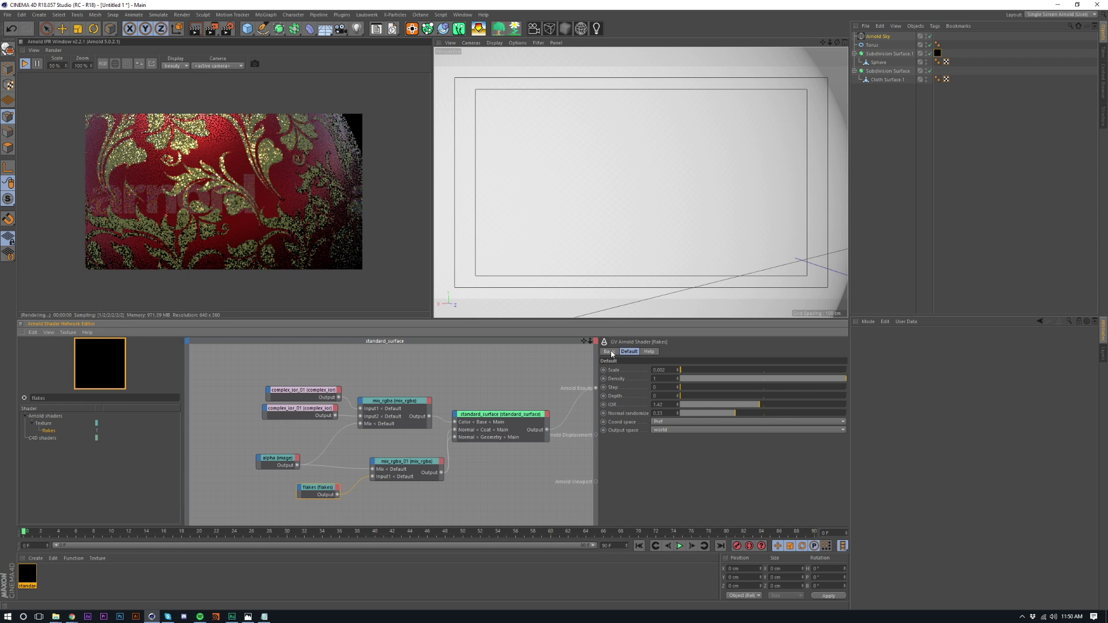
# - Inspect the glitter flakes on the rendered ornament from up close and from a distance
pyautogui.scroll(-5, 597, 268)
pyautogui.keyDown('alt'); pyautogui.moveTo(598, 268); pyautogui.dragTo(632, 238); pyautogui.keyUp('alt')
pyautogui.keyDown('alt'); pyautogui.moveTo(646, 256); pyautogui.dragTo(647, 170, button='right'); pyautogui.keyUp('alt')
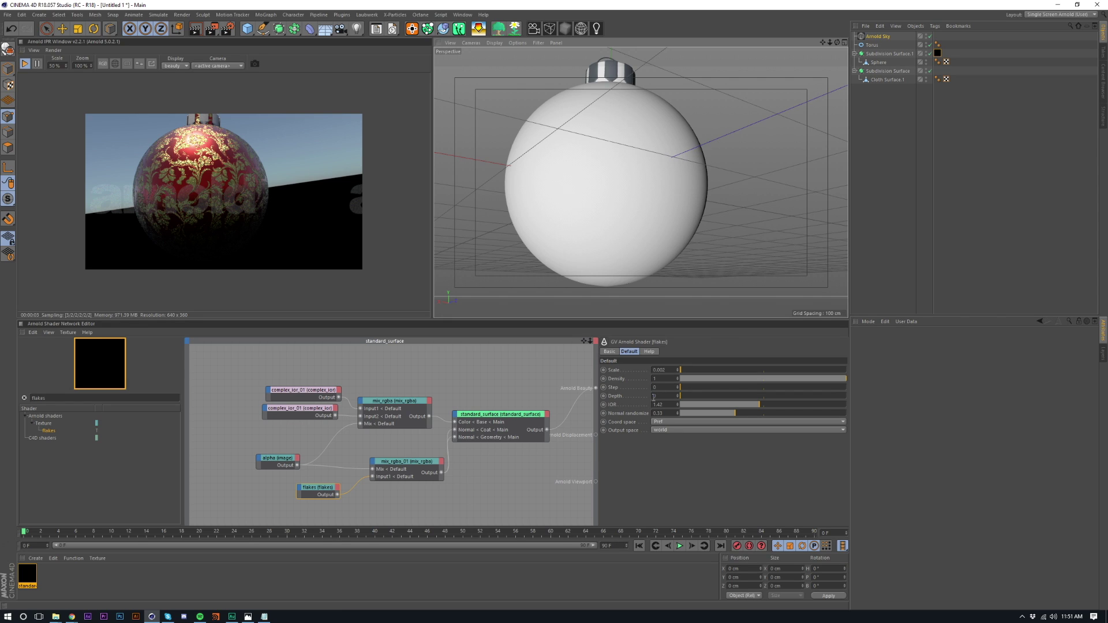
pyautogui.moveTo(604, 224)
pyautogui.keyDown('alt'); pyautogui.mouseDown(button='middle')
pyautogui.moveTo(604, 238)
pyautogui.moveTo(597, 229)
pyautogui.mouseUp(button='middle'); pyautogui.keyUp('alt')
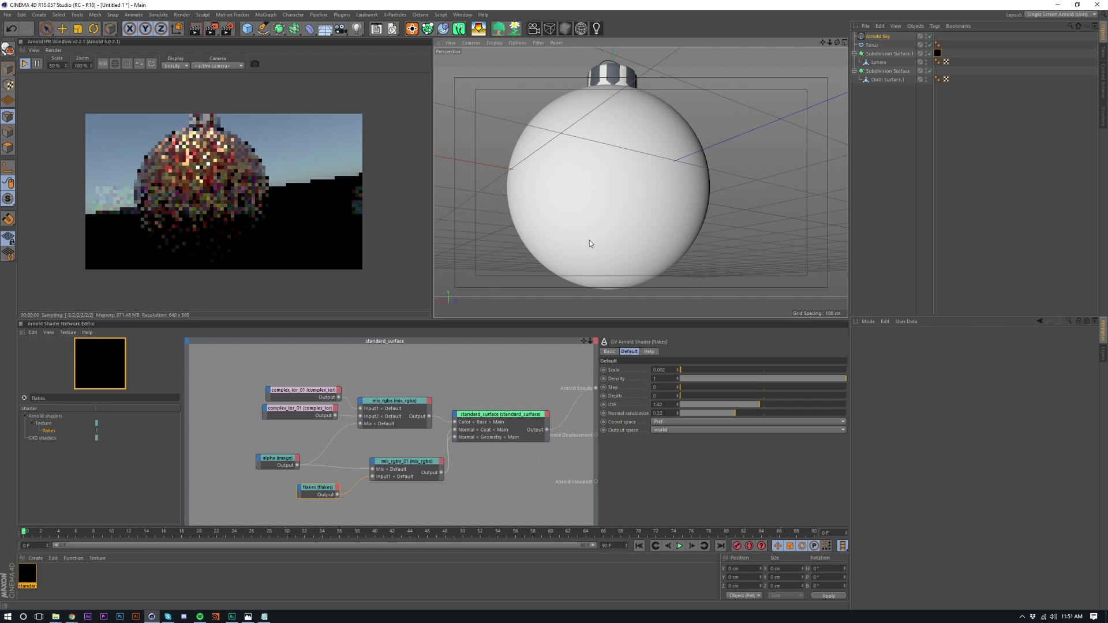
pyautogui.keyDown('alt'); pyautogui.moveTo(582, 243); pyautogui.dragTo(598, 270); pyautogui.keyUp('alt')
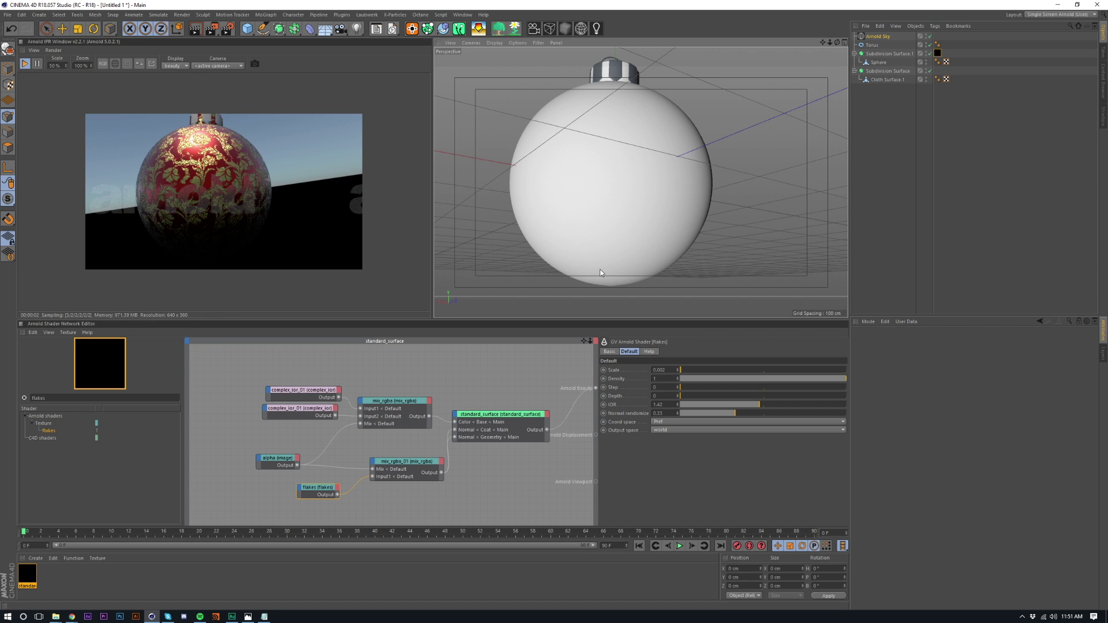
pyautogui.scroll(10, 621, 150)
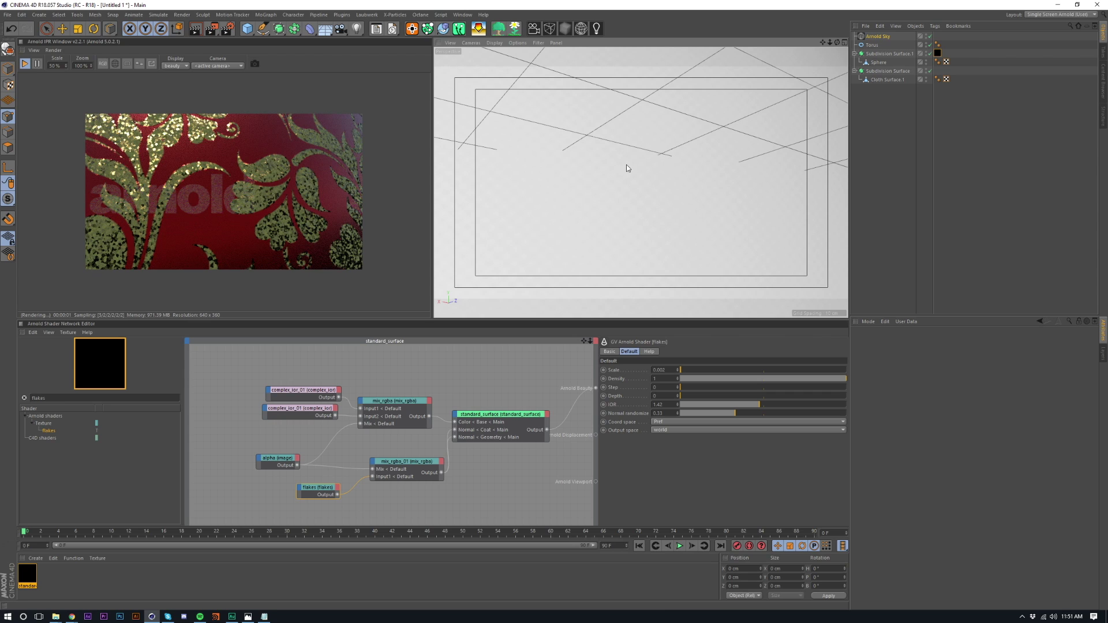
pyautogui.scroll(-10, 669, 226)
pyautogui.keyDown('alt'); pyautogui.moveTo(672, 201); pyautogui.dragTo(670, 177, button='middle'); pyautogui.keyUp('alt')
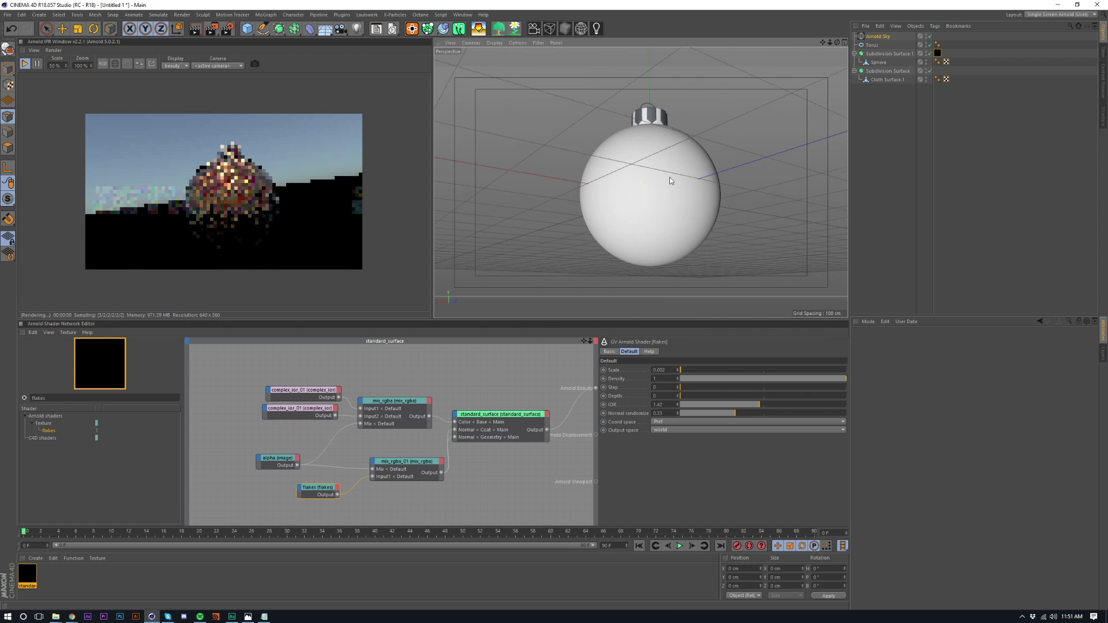
pyautogui.scroll(3, 668, 180)
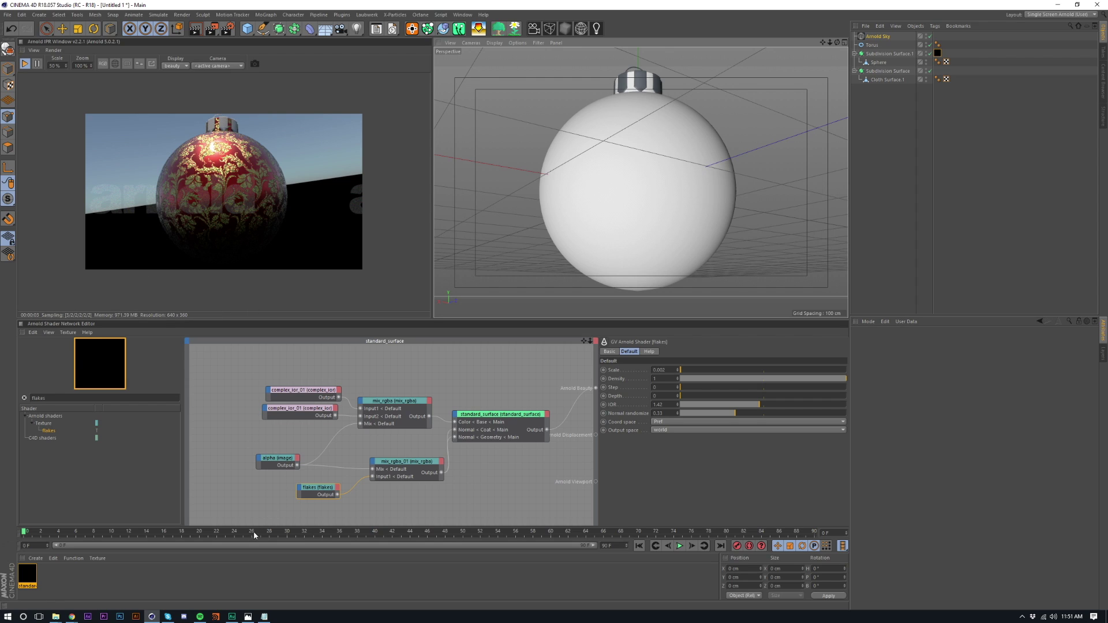
# - Create a new Arnold standard_surface material for the ornament's cap and ring
pyautogui.click(144, 584)
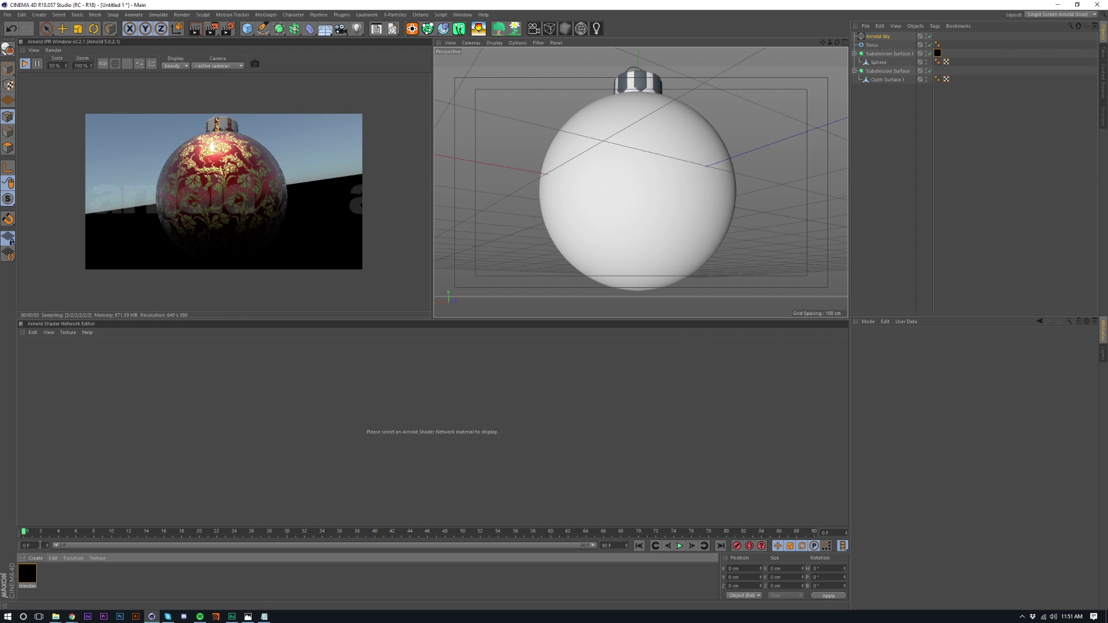
pyautogui.click(33, 559)
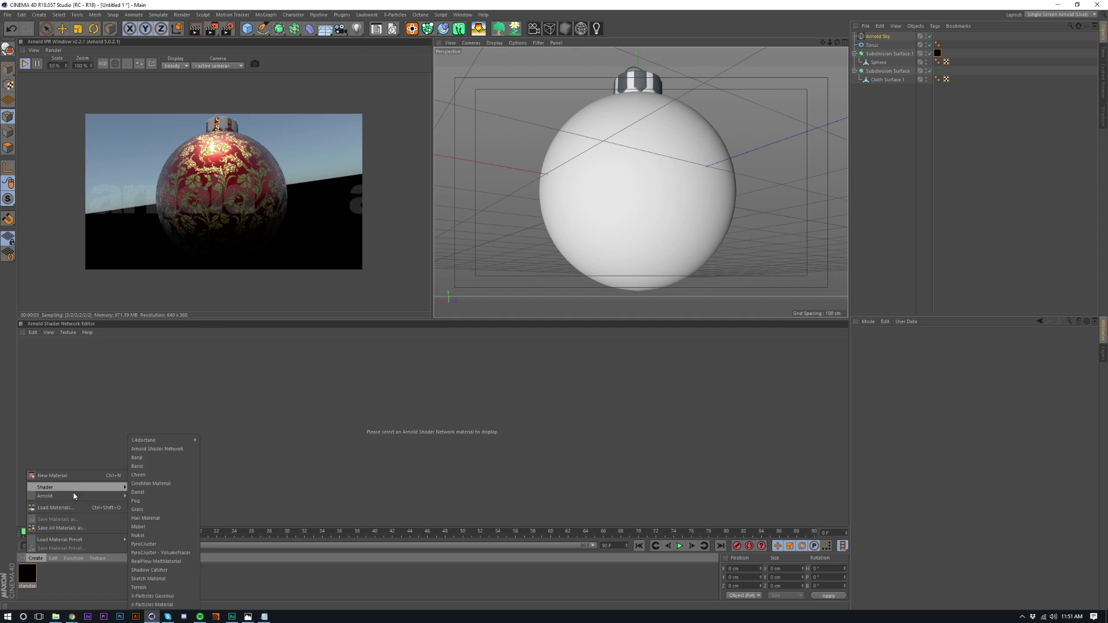
pyautogui.moveTo(116, 496)
pyautogui.moveTo(151, 508)
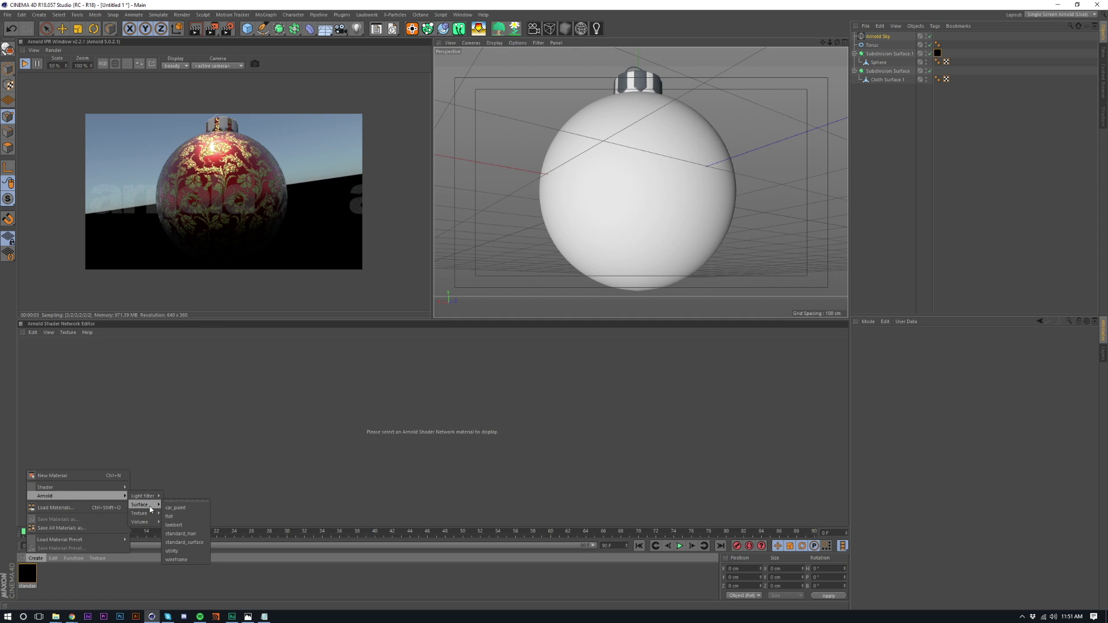
pyautogui.click(185, 542)
# - Copy the standard_surface node from the ornament's red material and paste it into the new material's network
pyautogui.click(49, 575)
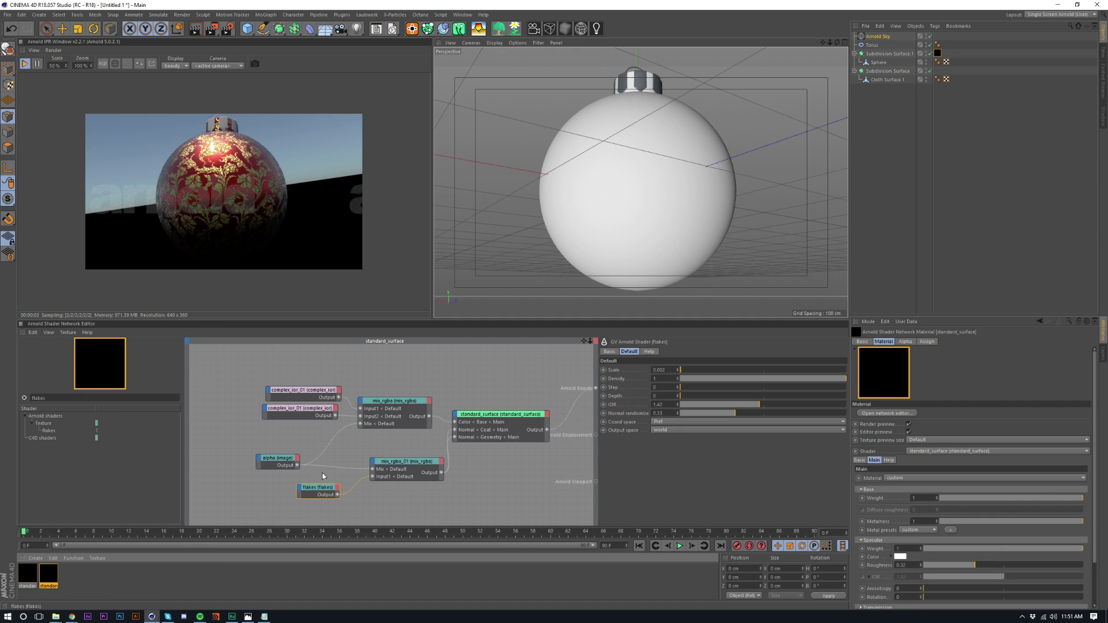
pyautogui.moveTo(470, 390); pyautogui.dragTo(523, 473)
pyautogui.click(28, 577)
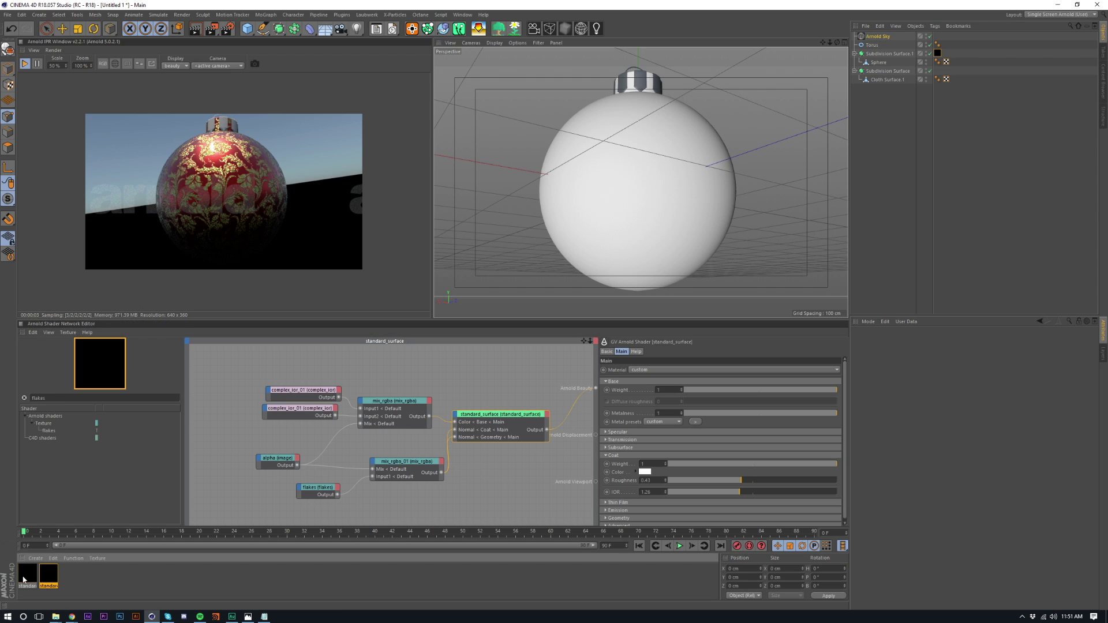
pyautogui.hotkey('ctrl', 'v')
pyautogui.moveTo(312, 423); pyautogui.dragTo(323, 443)
pyautogui.click(323, 443)
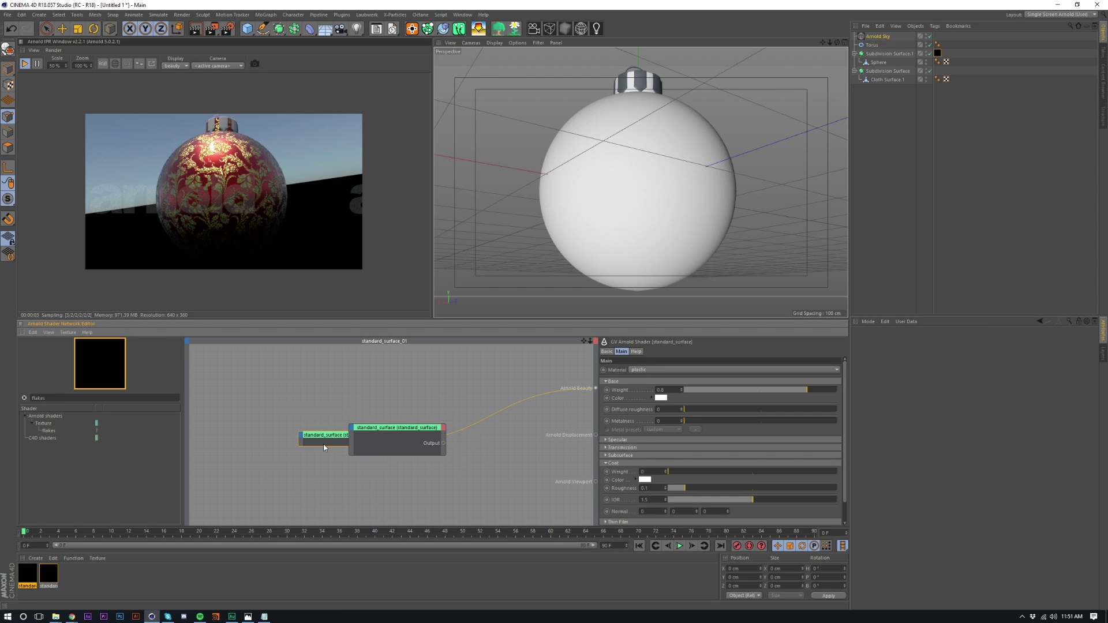
# - Delete the new material's default shader node and connect the pasted standard_surface output to Arnold Beauty
pyautogui.press('Delete')
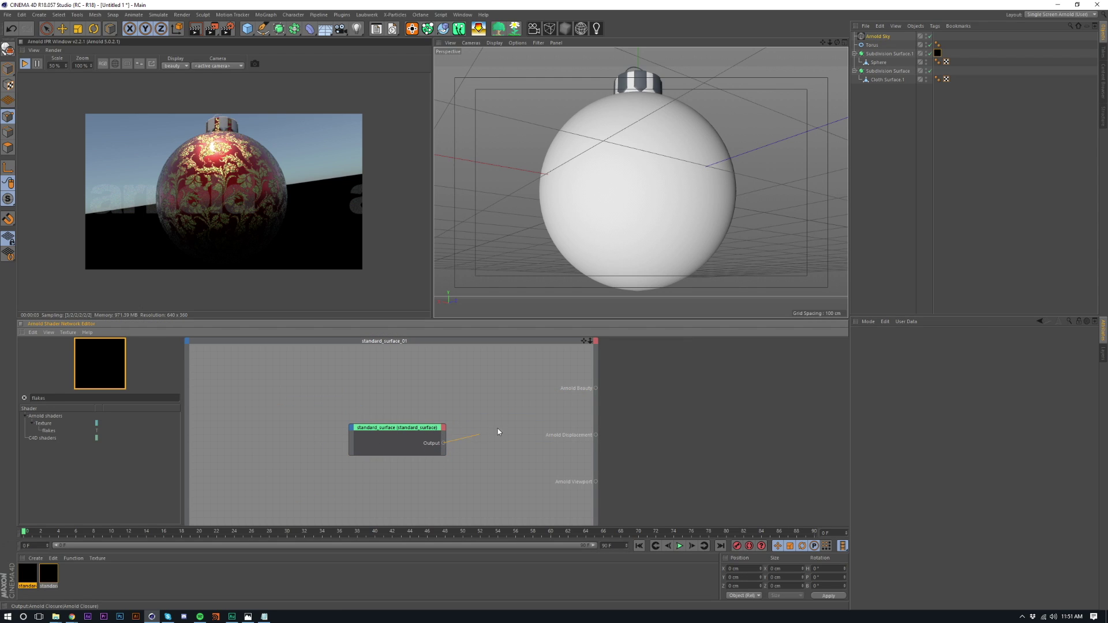
pyautogui.moveTo(599, 390); pyautogui.dragTo(596, 388)
pyautogui.click(431, 427)
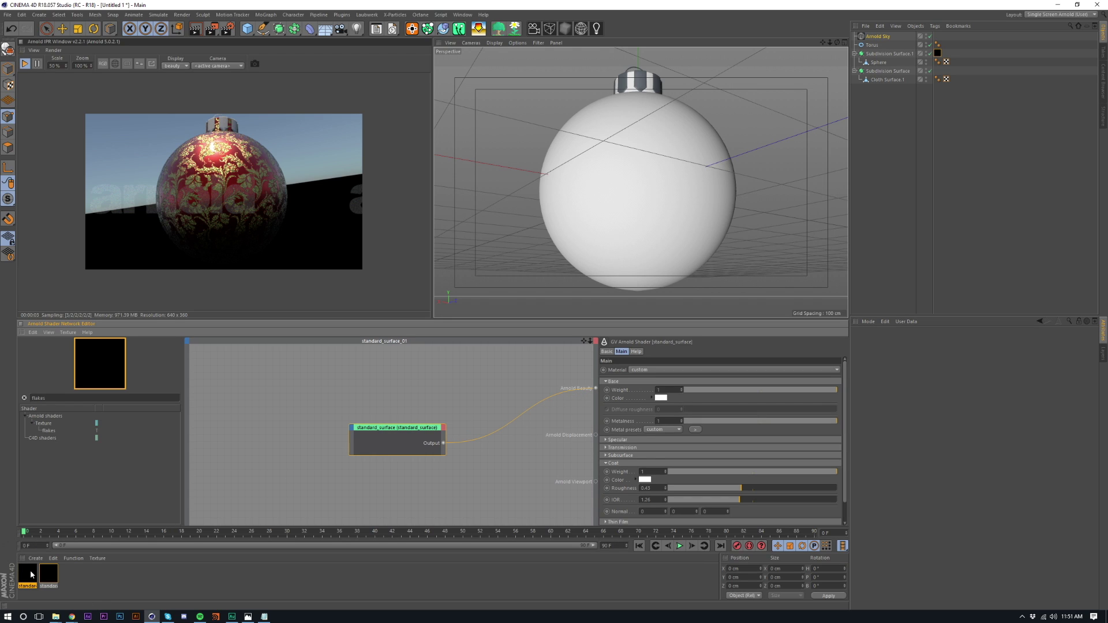
# - Apply the new standard_surface_01 material to the cap's Subdivision Surface and to the Torus ring
pyautogui.moveTo(30, 570); pyautogui.dragTo(880, 71)
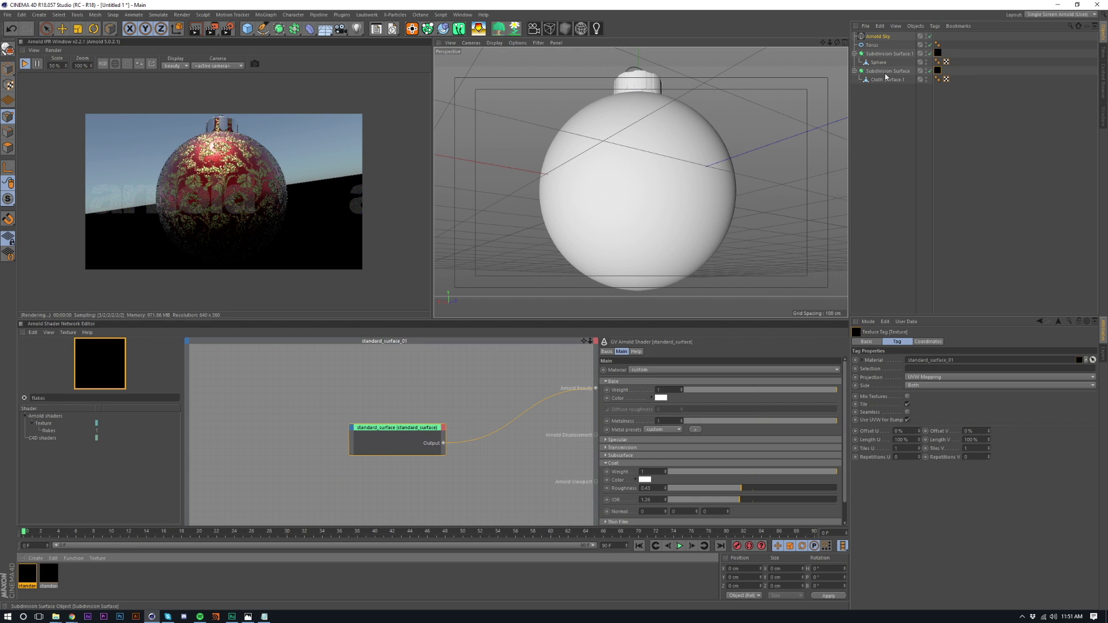
pyautogui.keyDown('alt'); pyautogui.moveTo(639, 81); pyautogui.dragTo(697, 140, button='right'); pyautogui.keyUp('alt')
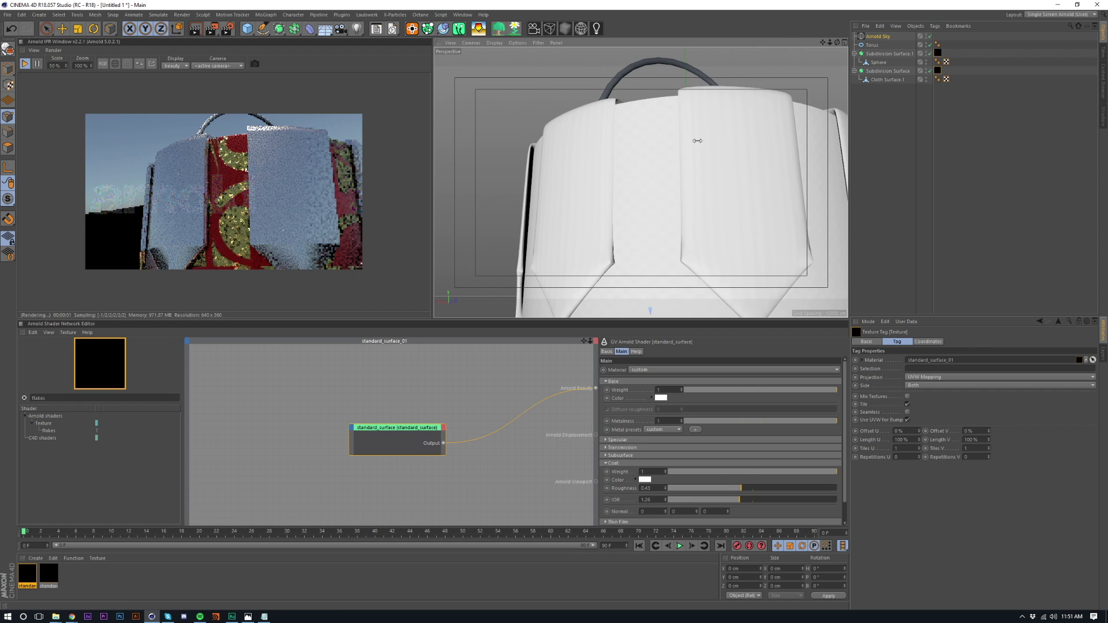
pyautogui.moveTo(697, 140)
pyautogui.keyDown('alt'); pyautogui.mouseDown()
pyautogui.moveTo(640, 119)
pyautogui.moveTo(681, 140)
pyautogui.mouseUp(); pyautogui.keyUp('alt')
pyautogui.keyDown('alt'); pyautogui.moveTo(681, 141); pyautogui.dragTo(679, 180, button='right'); pyautogui.keyUp('alt')
pyautogui.keyDown('alt'); pyautogui.moveTo(679, 180); pyautogui.dragTo(704, 193); pyautogui.keyUp('alt')
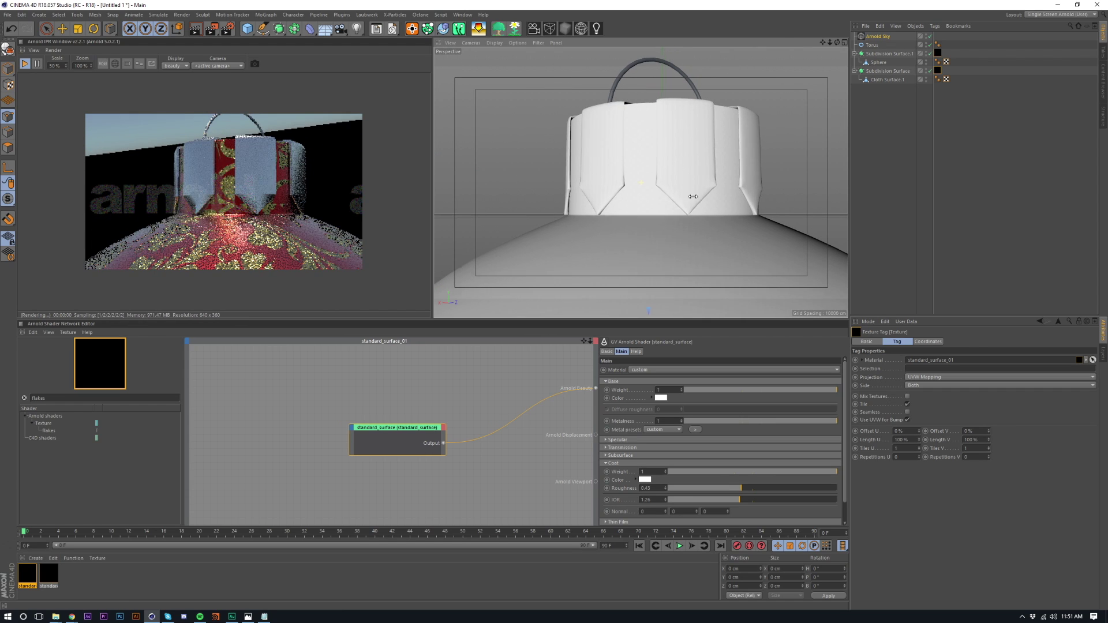
pyautogui.keyDown('alt'); pyautogui.moveTo(704, 193); pyautogui.dragTo(658, 167, button='middle'); pyautogui.keyUp('alt')
pyautogui.moveTo(933, 68); pyautogui.dragTo(946, 45)
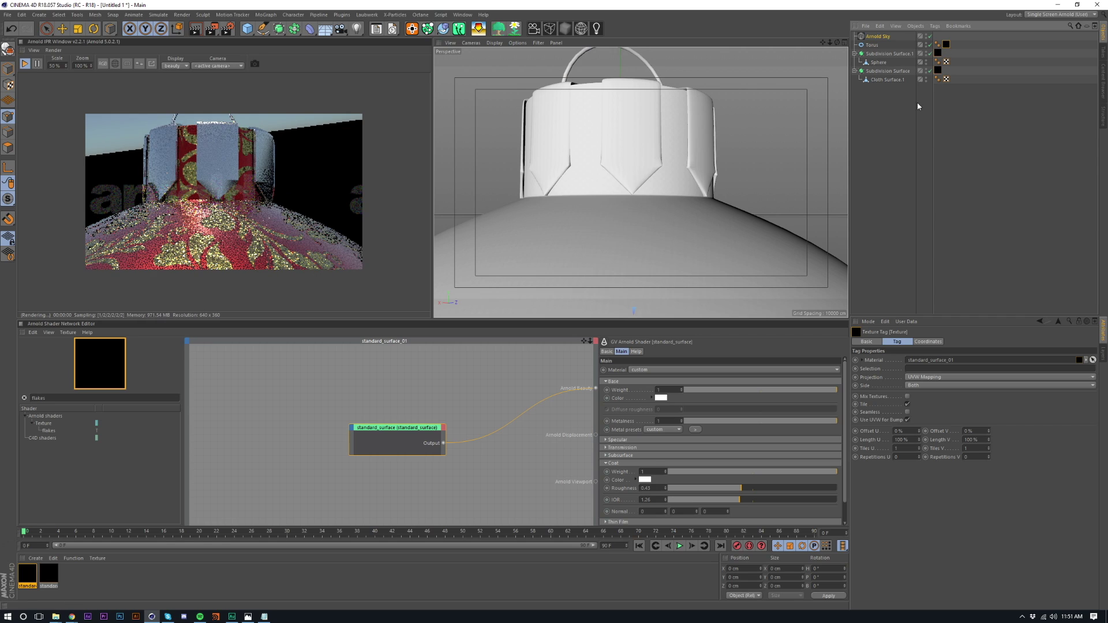
# - Set the Metal preset of the cap material's standard_surface to gold
pyautogui.click(647, 372)
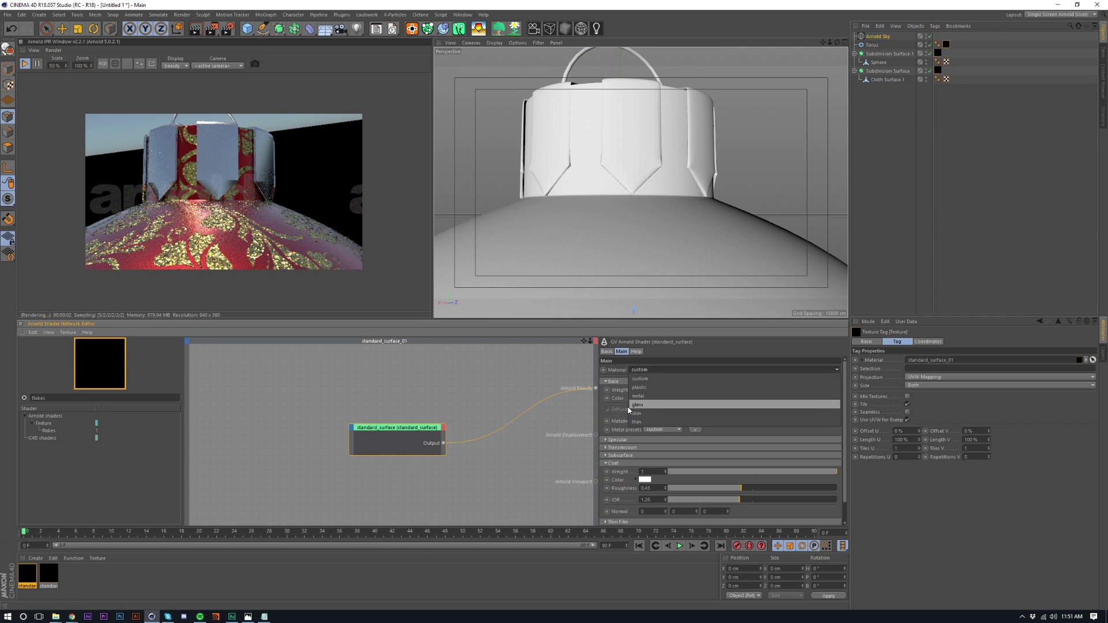
pyautogui.click(661, 414)
pyautogui.click(662, 429)
pyautogui.click(669, 471)
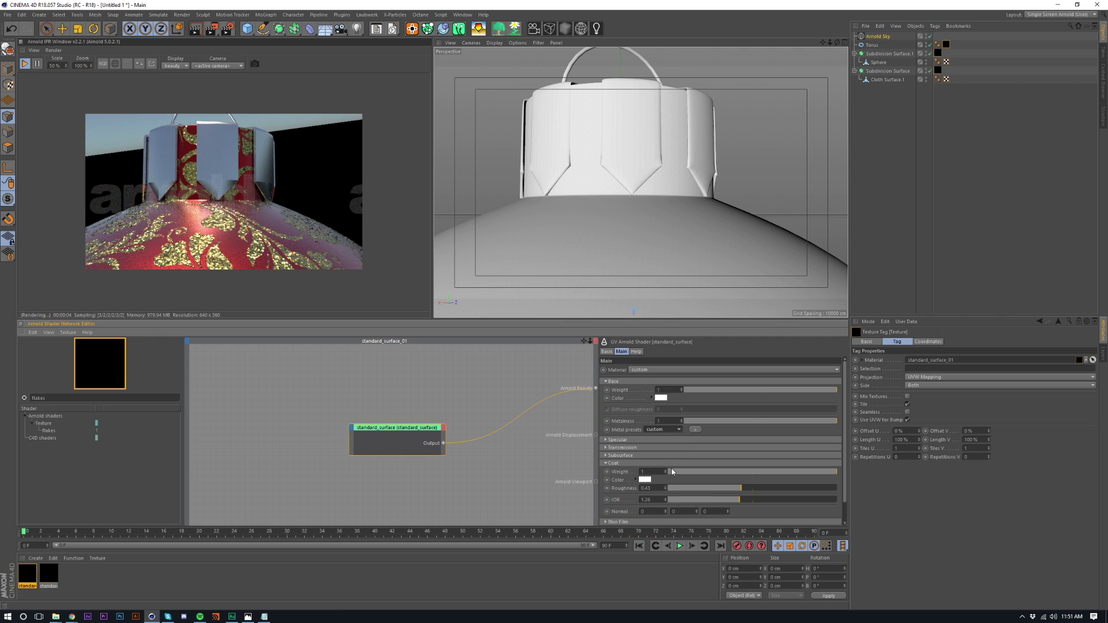
# - Add a flakes shader to the cap material and connect its output to the standard_surface's Coat Normal and Geometry Normal
pyautogui.click(117, 397)
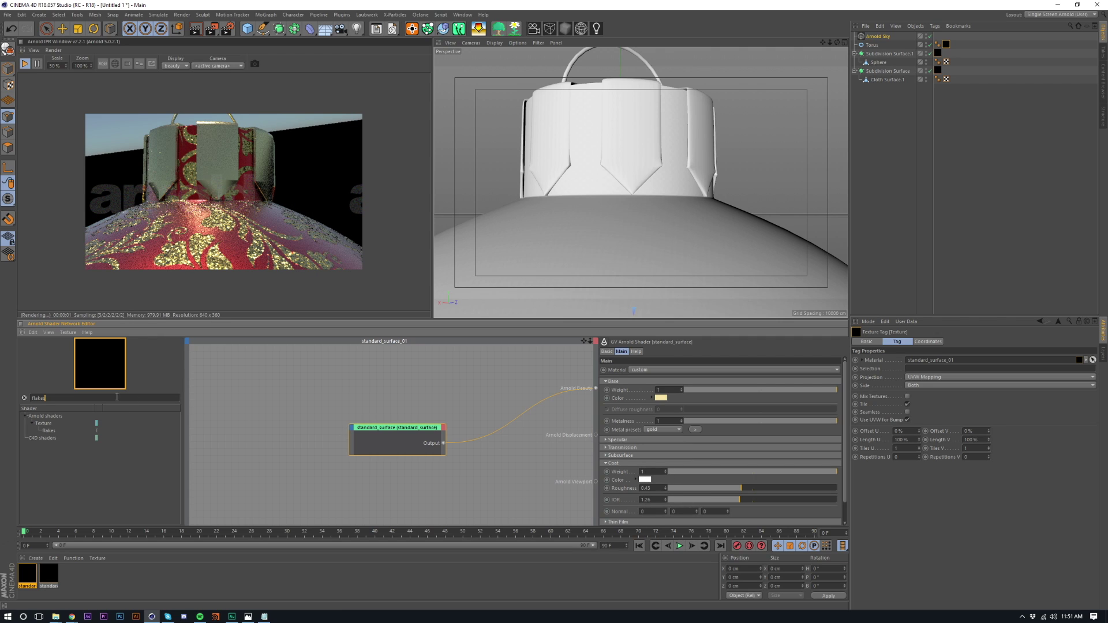
pyautogui.write('flakes')
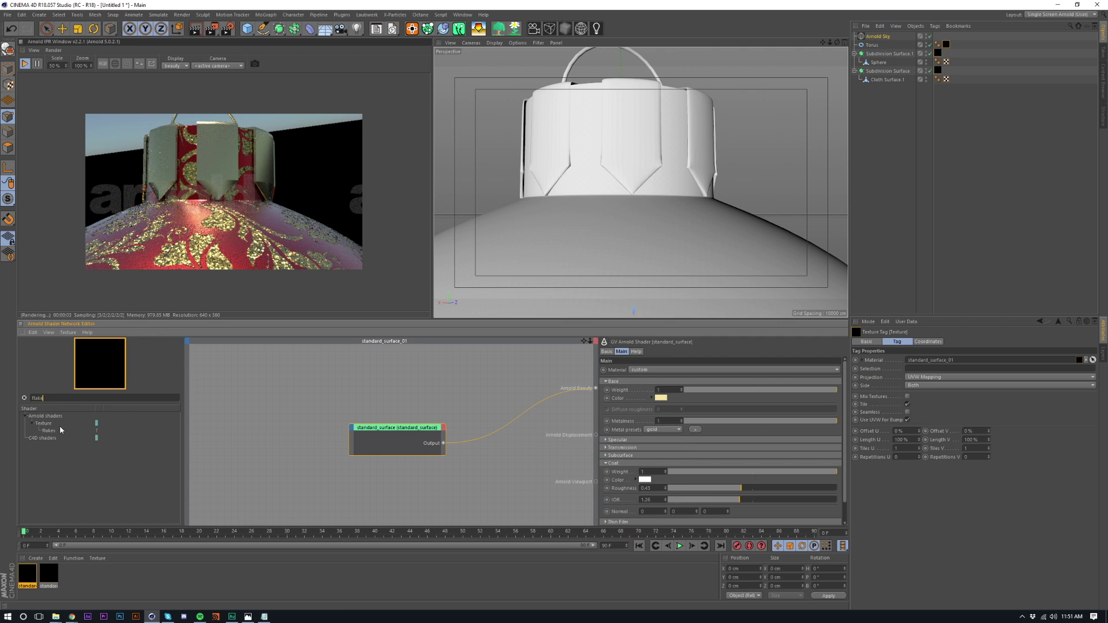
pyautogui.moveTo(48, 430); pyautogui.dragTo(320, 489)
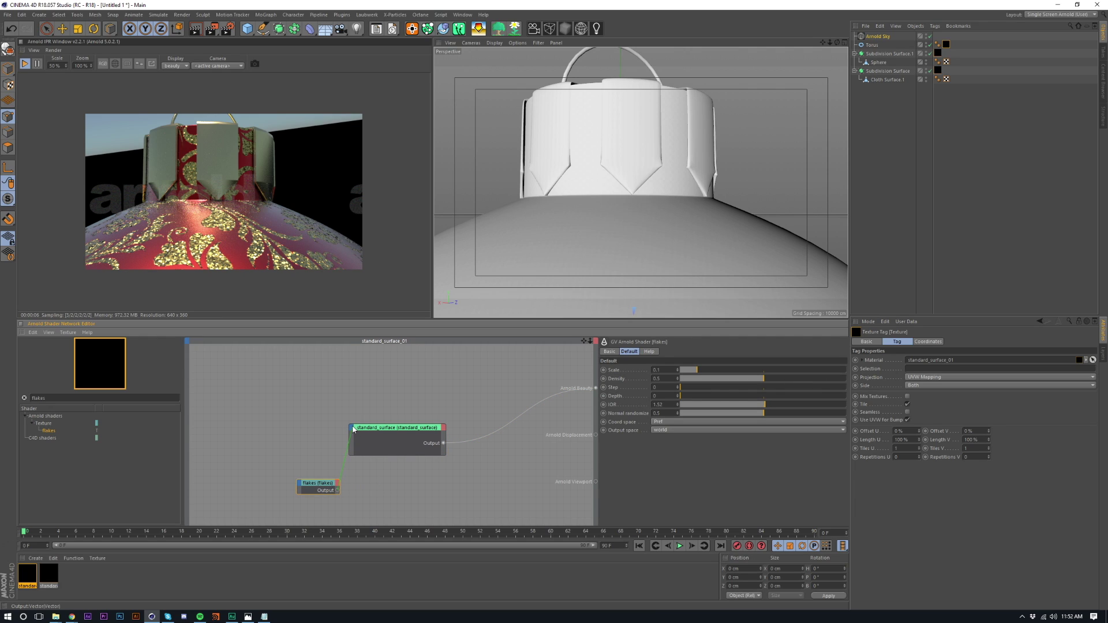
pyautogui.moveTo(353, 429); pyautogui.dragTo(426, 500)
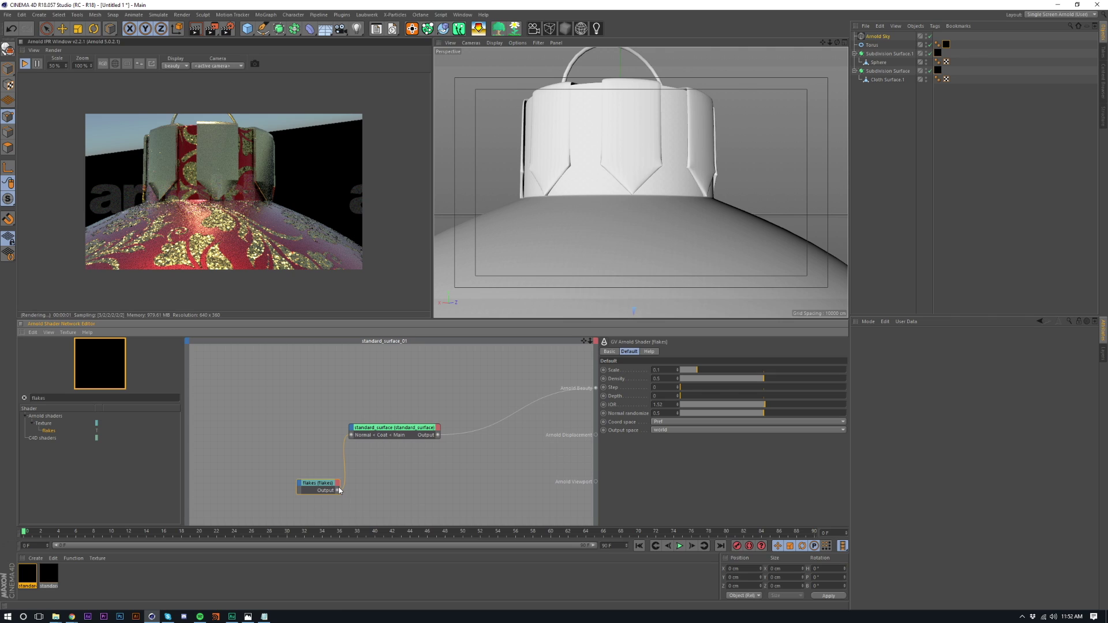
pyautogui.moveTo(352, 429); pyautogui.dragTo(351, 428)
pyautogui.moveTo(360, 432)
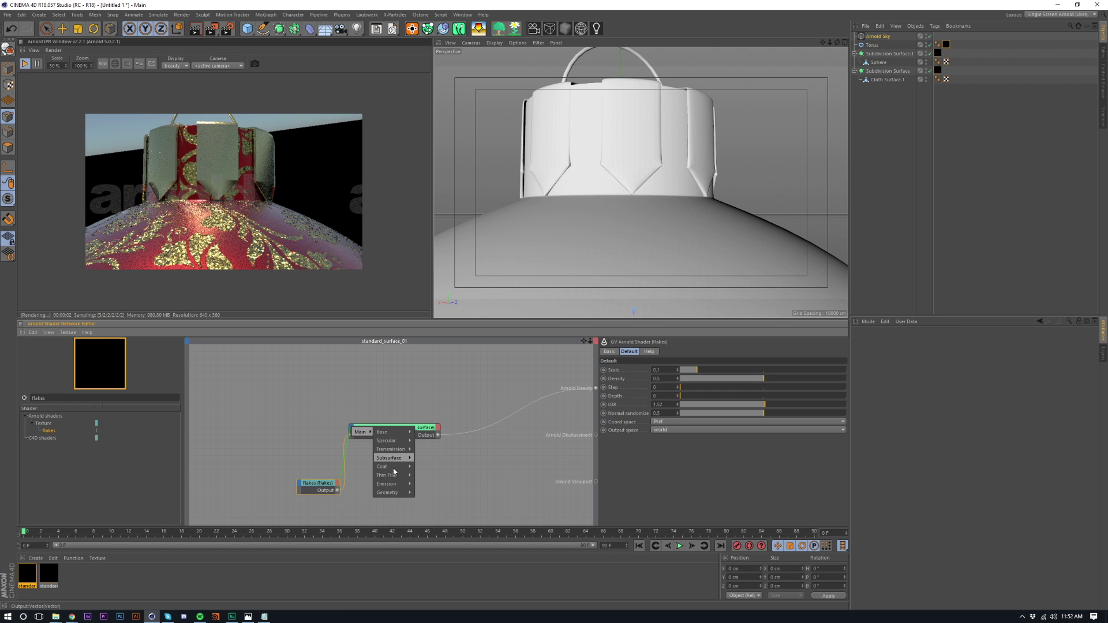
pyautogui.moveTo(391, 493)
pyautogui.click(425, 500)
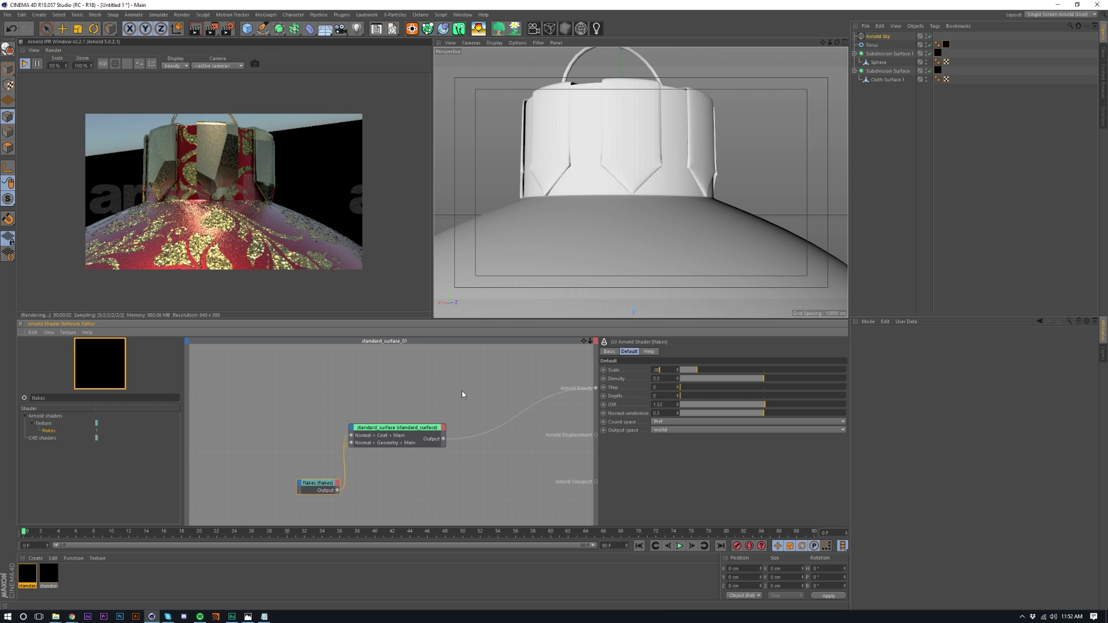
# - Set the cap flakes' Scale to 0.002, Density to 1 and Normal randomize to 0.24
pyautogui.press('Return')
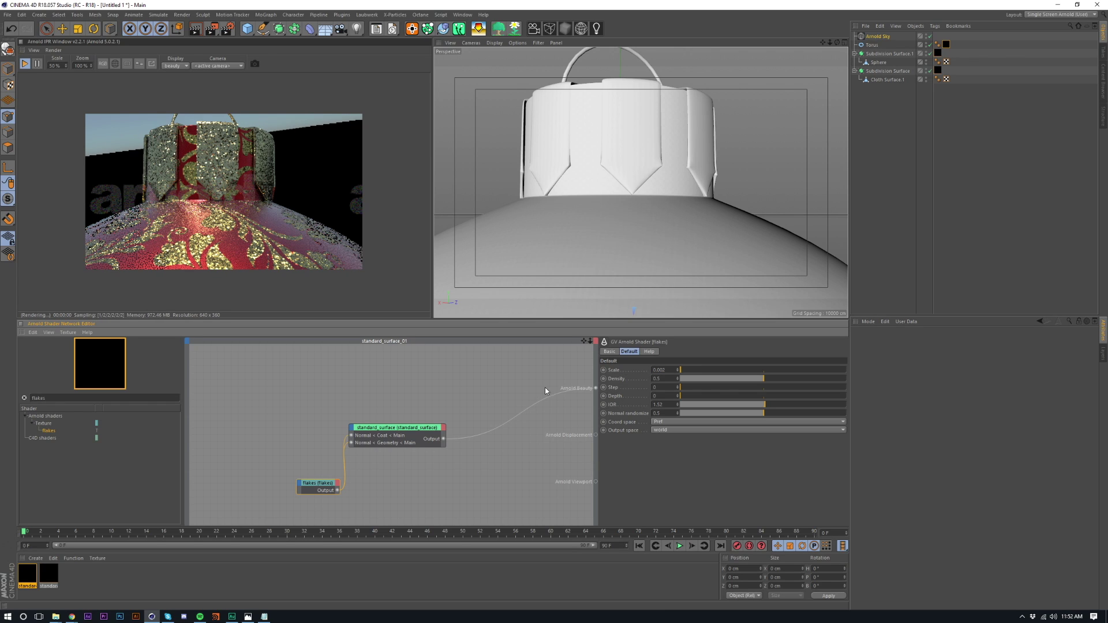
pyautogui.moveTo(769, 382); pyautogui.dragTo(847, 379)
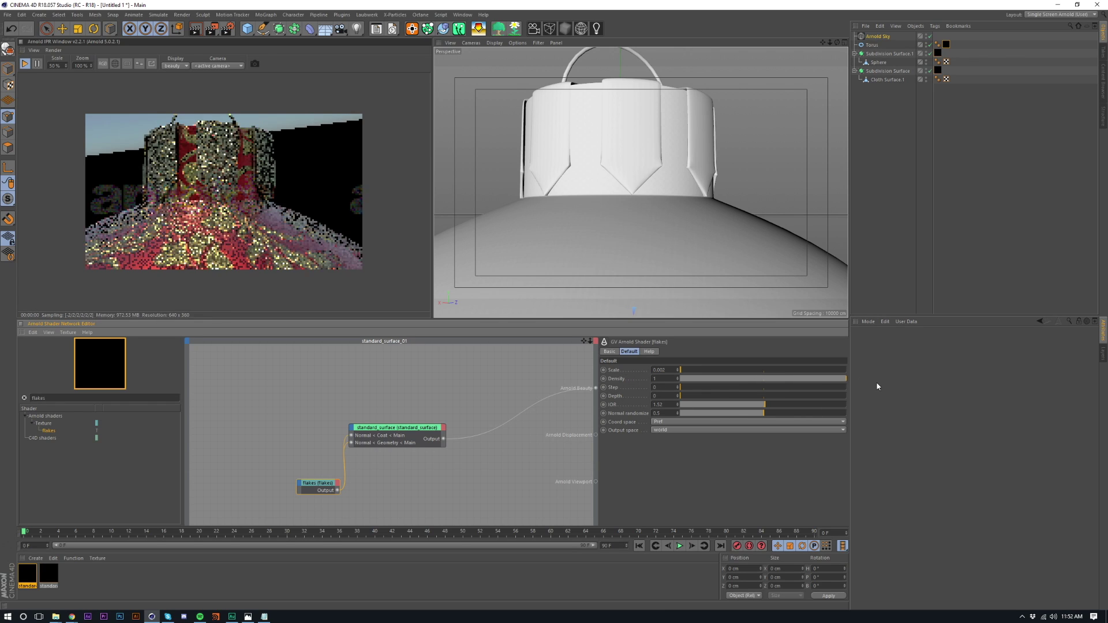
pyautogui.click(711, 415)
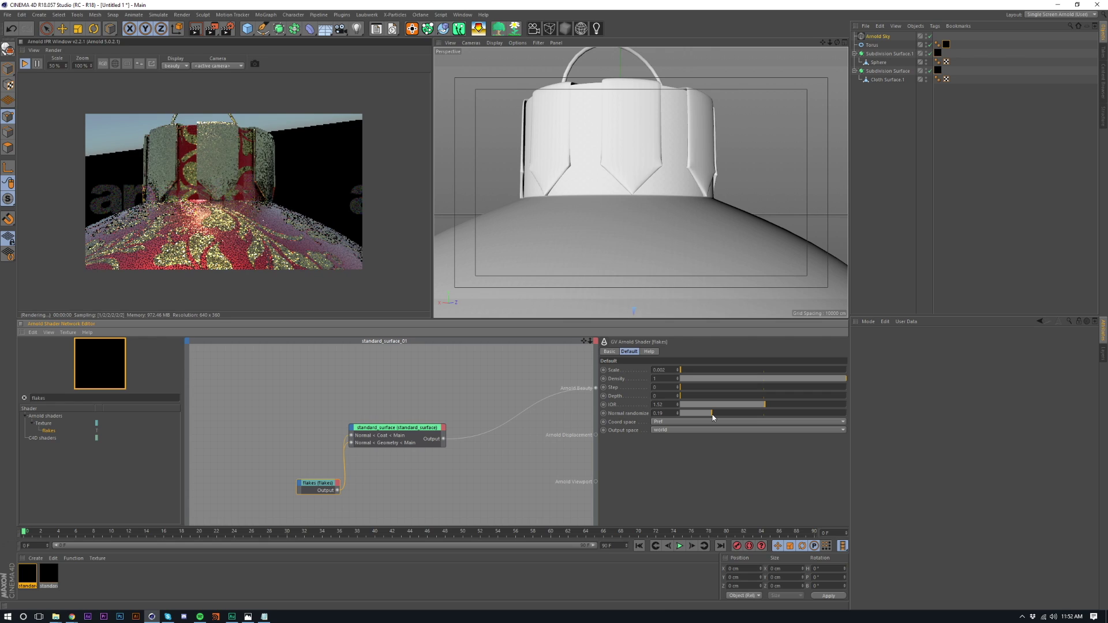
pyautogui.moveTo(713, 414); pyautogui.dragTo(735, 414)
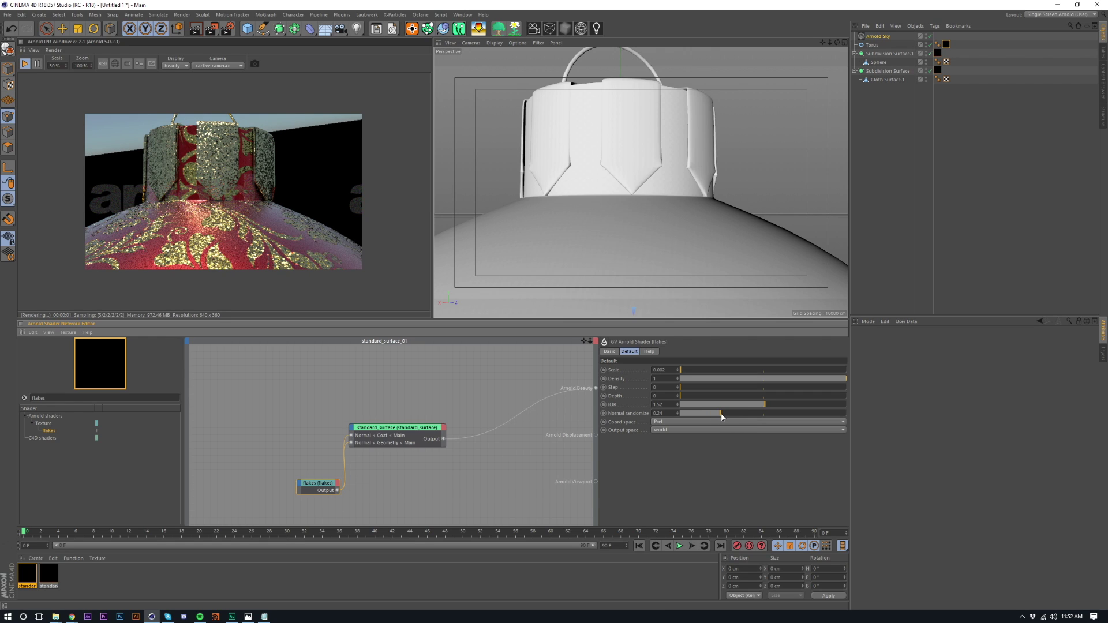
pyautogui.click(720, 415)
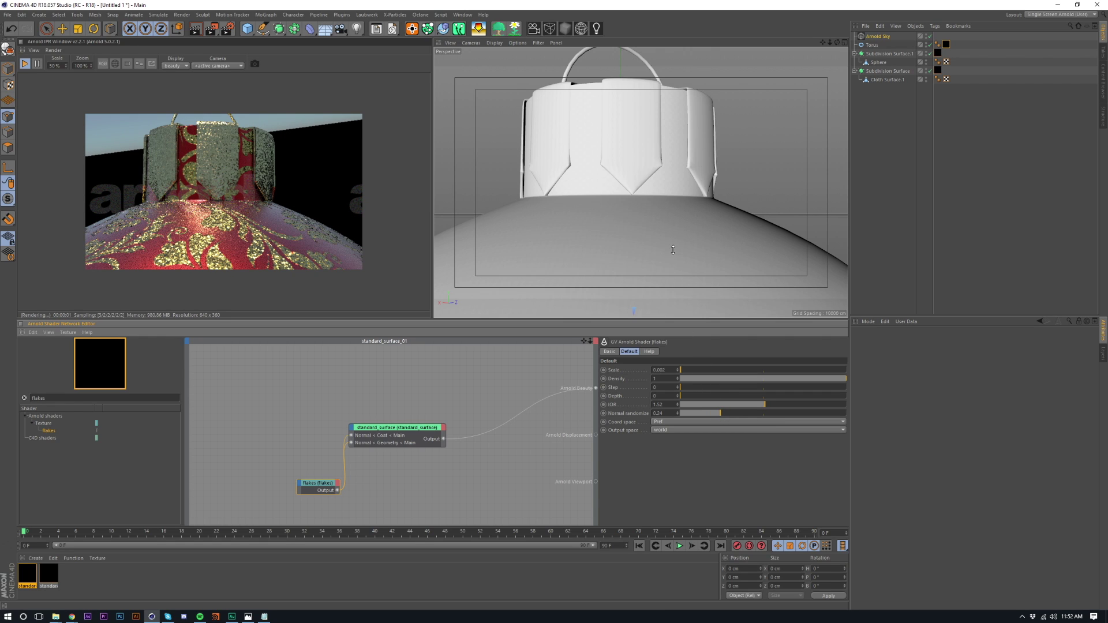
# - Set the Arnold Sky's skydome light Samples to 4
pyautogui.keyDown('alt'); pyautogui.moveTo(648, 227); pyautogui.dragTo(626, 297, button='right'); pyautogui.keyUp('alt')
pyautogui.keyDown('alt'); pyautogui.moveTo(627, 297); pyautogui.dragTo(615, 167, button='middle'); pyautogui.keyUp('alt')
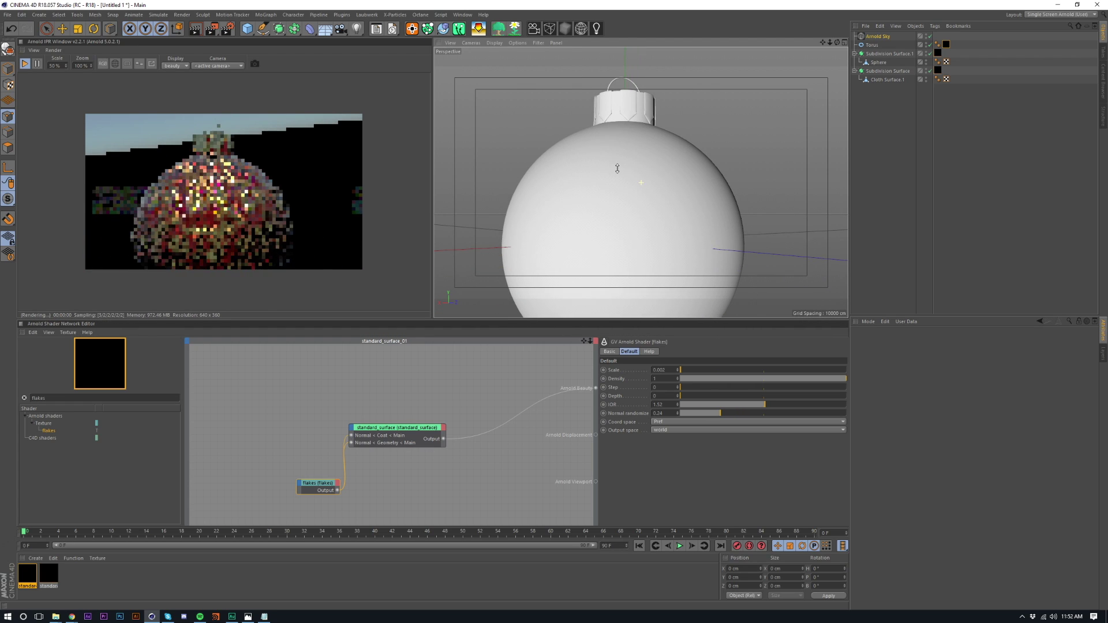
pyautogui.keyDown('alt'); pyautogui.moveTo(616, 168); pyautogui.dragTo(610, 198, button='right'); pyautogui.keyUp('alt')
pyautogui.keyDown('alt'); pyautogui.moveTo(612, 198); pyautogui.dragTo(619, 176, button='middle'); pyautogui.keyUp('alt')
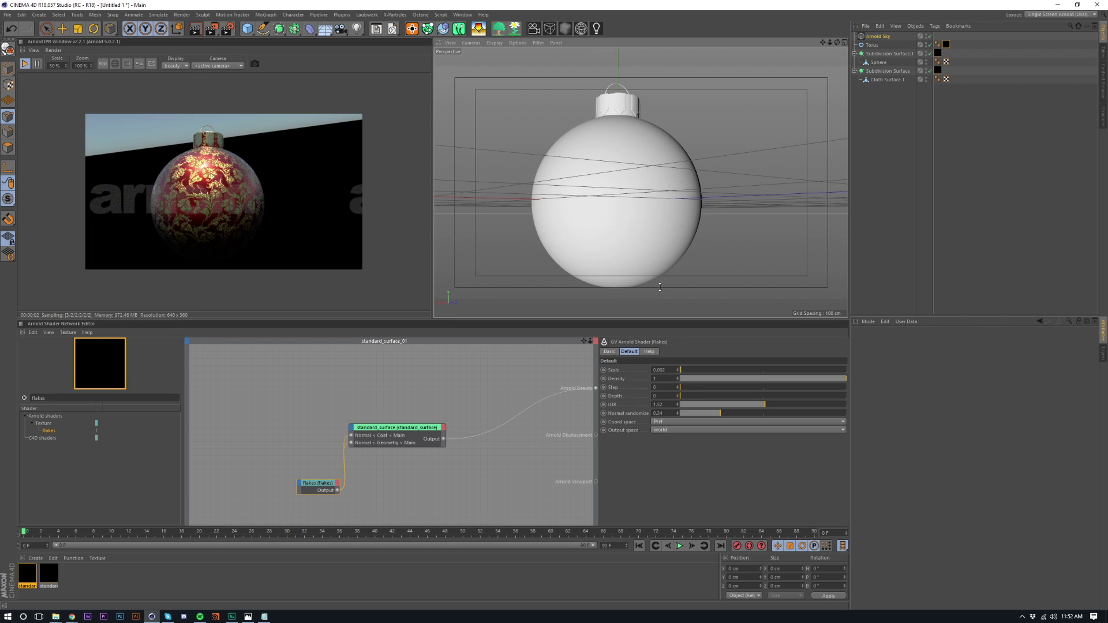
pyautogui.click(878, 36)
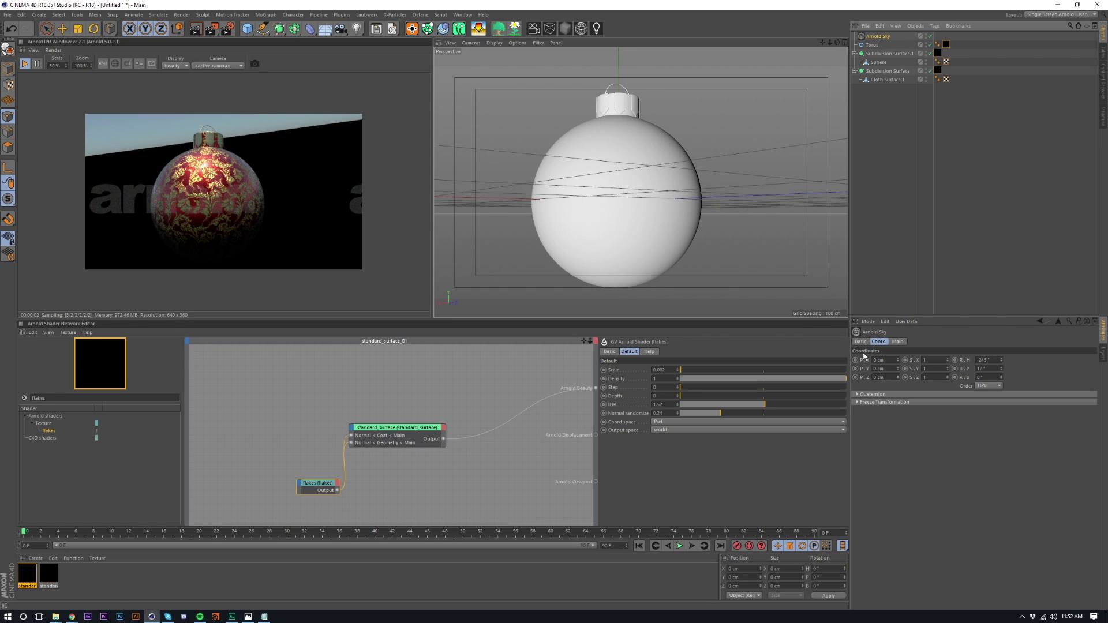
pyautogui.click(900, 341)
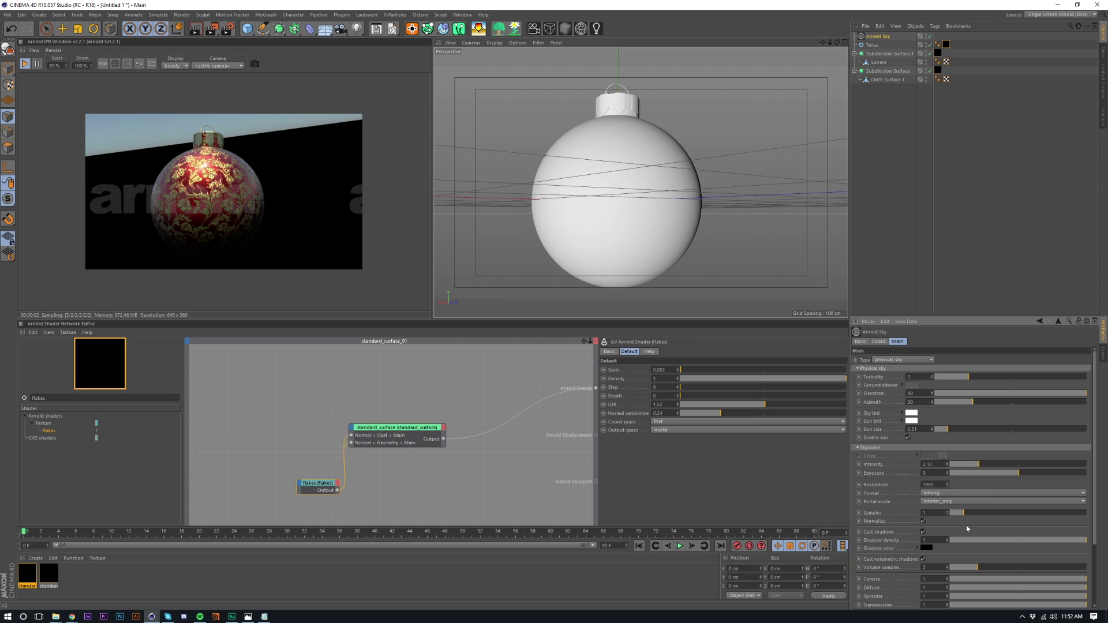
pyautogui.click(998, 513)
# - Switch the render settings to the Arnold Renderer and set its Diffuse and Specular samples to 3
pyautogui.hotkey('ctrl', 'b')
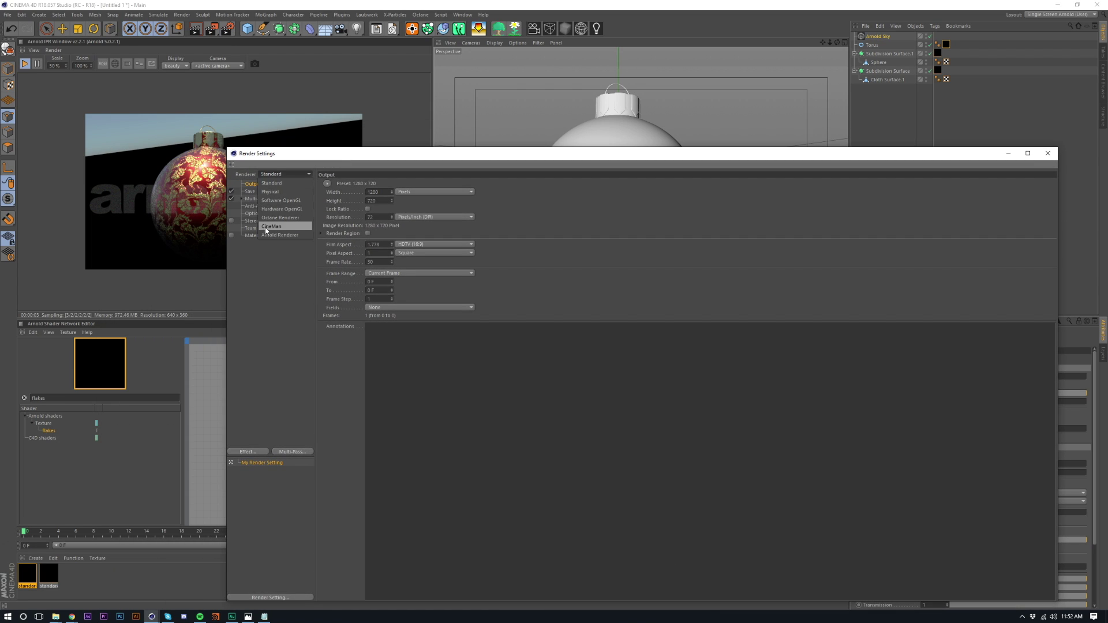
pyautogui.click(261, 199)
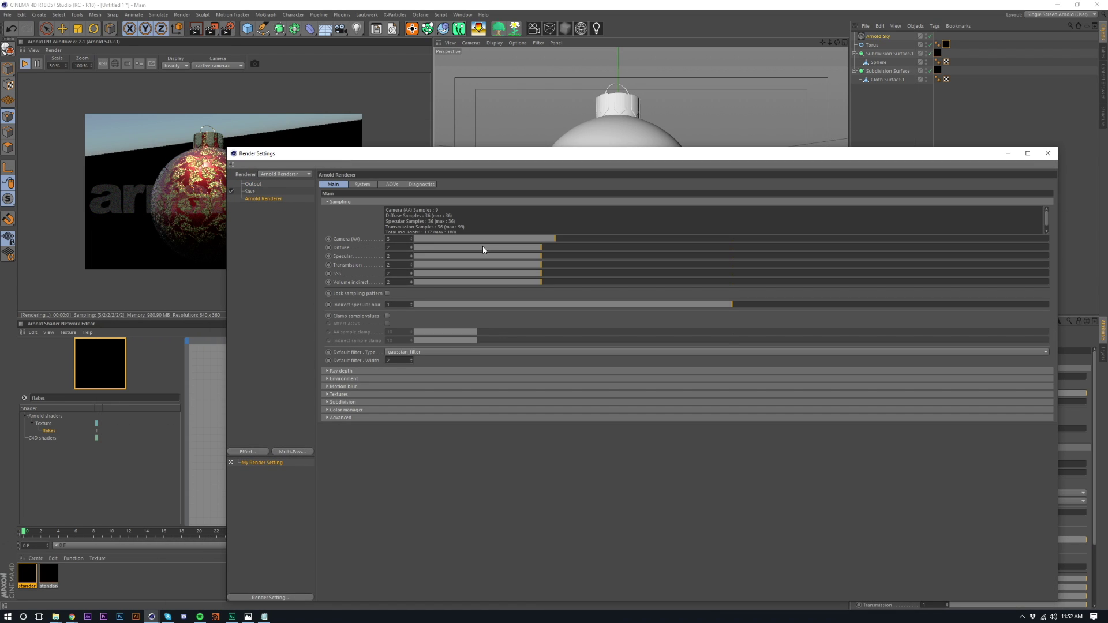
pyautogui.moveTo(573, 249); pyautogui.dragTo(600, 249)
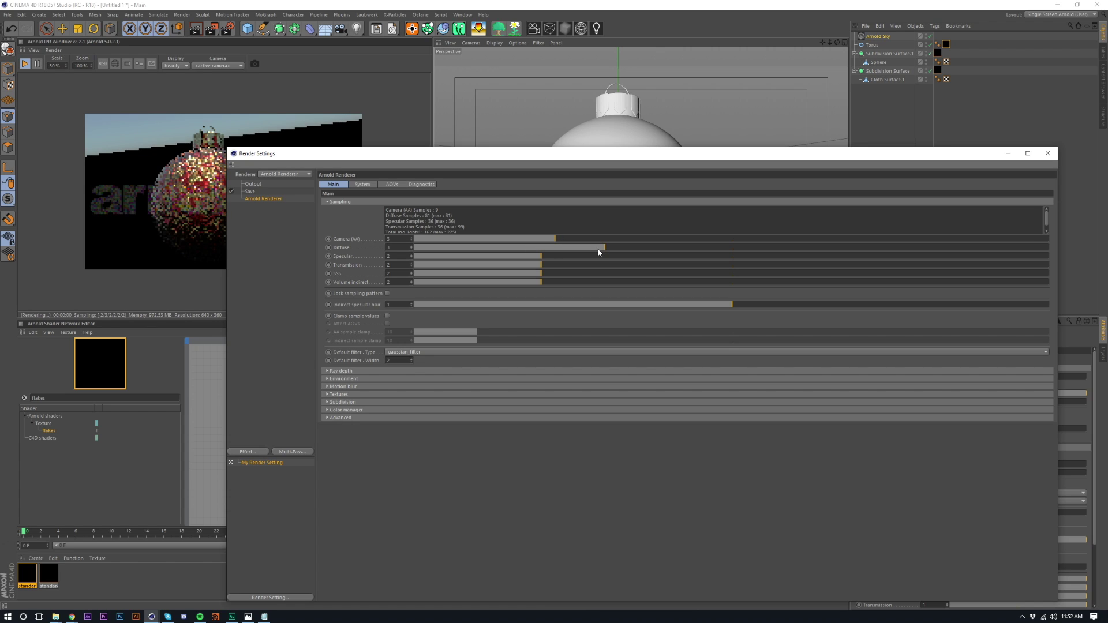
pyautogui.click(598, 264)
pyautogui.click(601, 257)
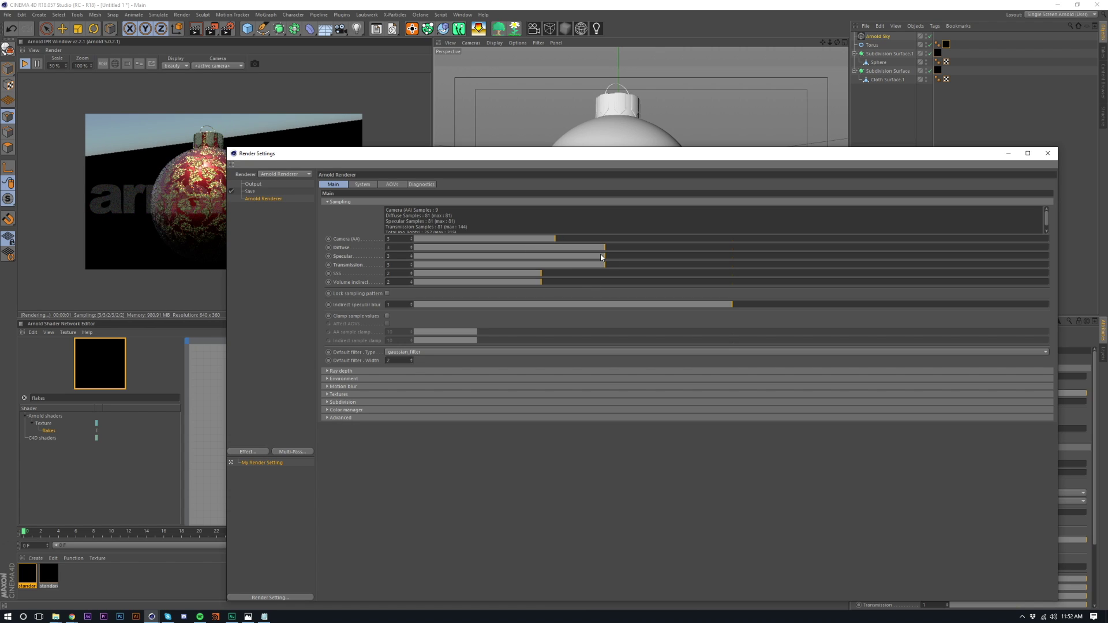
# - Set the Arnold Renderer's Transmission, SSS and Volume indirect samples to 0 and close the render settings
pyautogui.moveTo(589, 266); pyautogui.dragTo(348, 264)
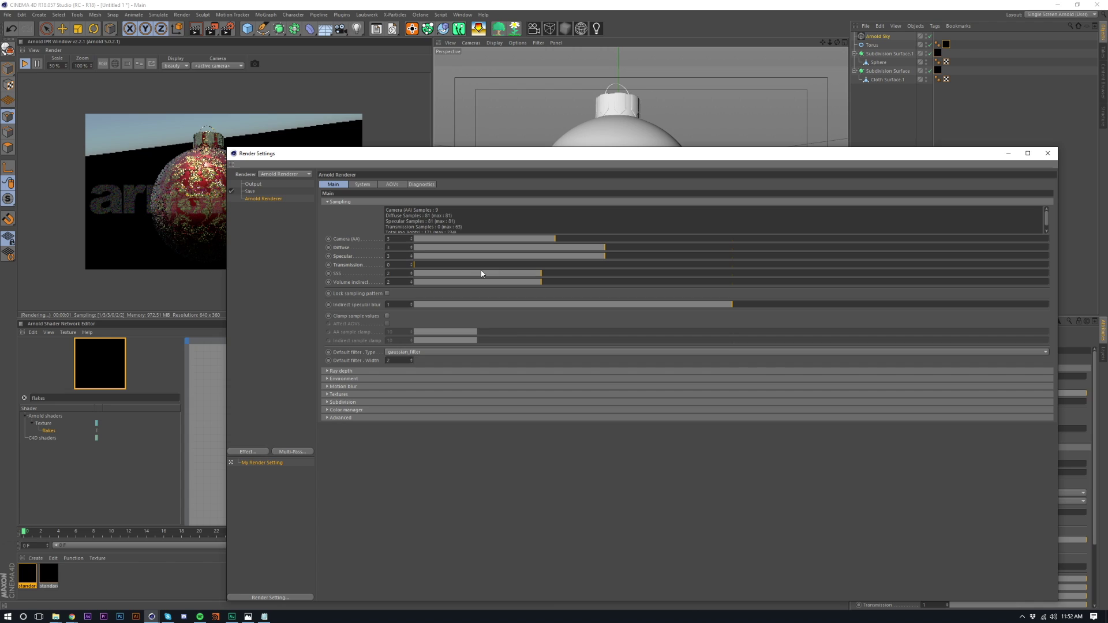
pyautogui.moveTo(482, 273); pyautogui.dragTo(431, 277)
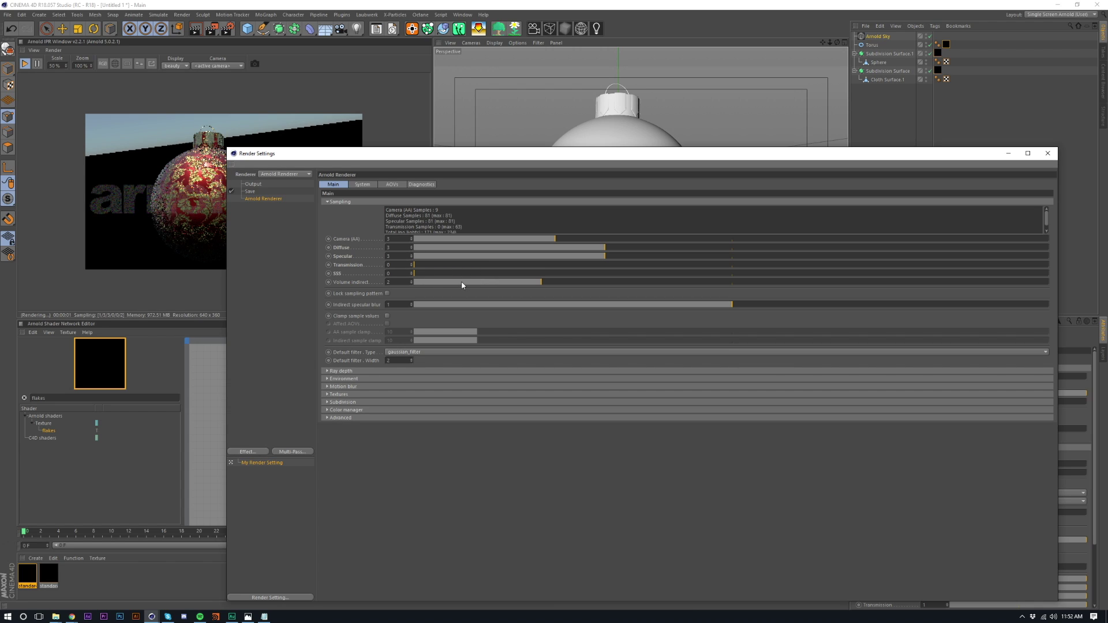
pyautogui.moveTo(475, 283); pyautogui.dragTo(339, 284)
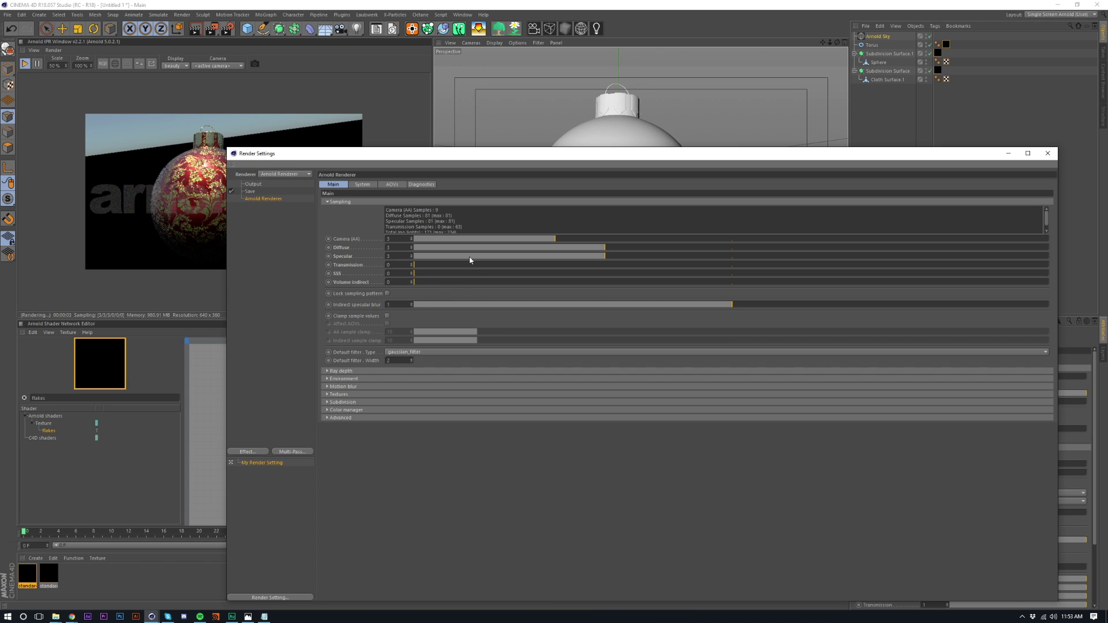
pyautogui.click(1047, 153)
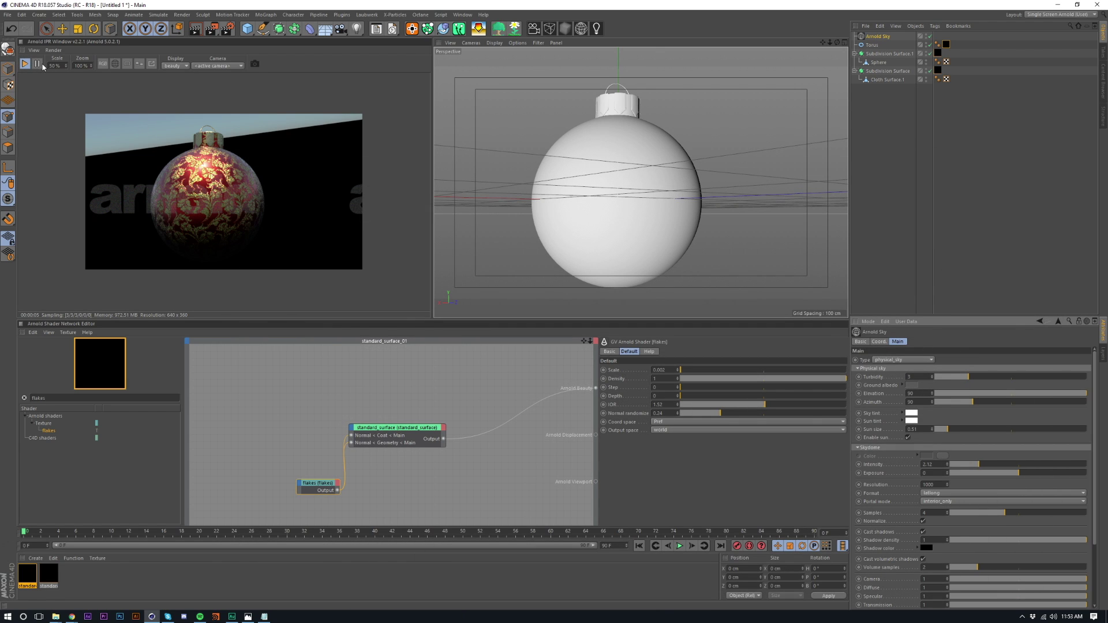
# - Inspect the glitter flowers up close in the live render, and set Arnold's Specular and Camera (AA) samples to 4
pyautogui.click(129, 141)
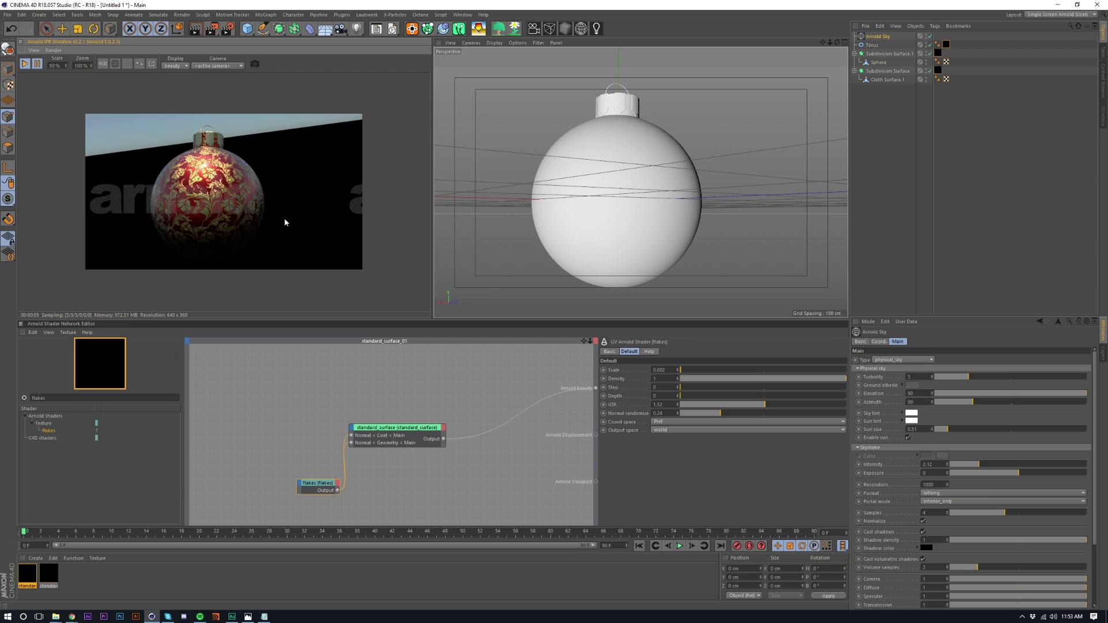
pyautogui.scroll(2, 620, 193)
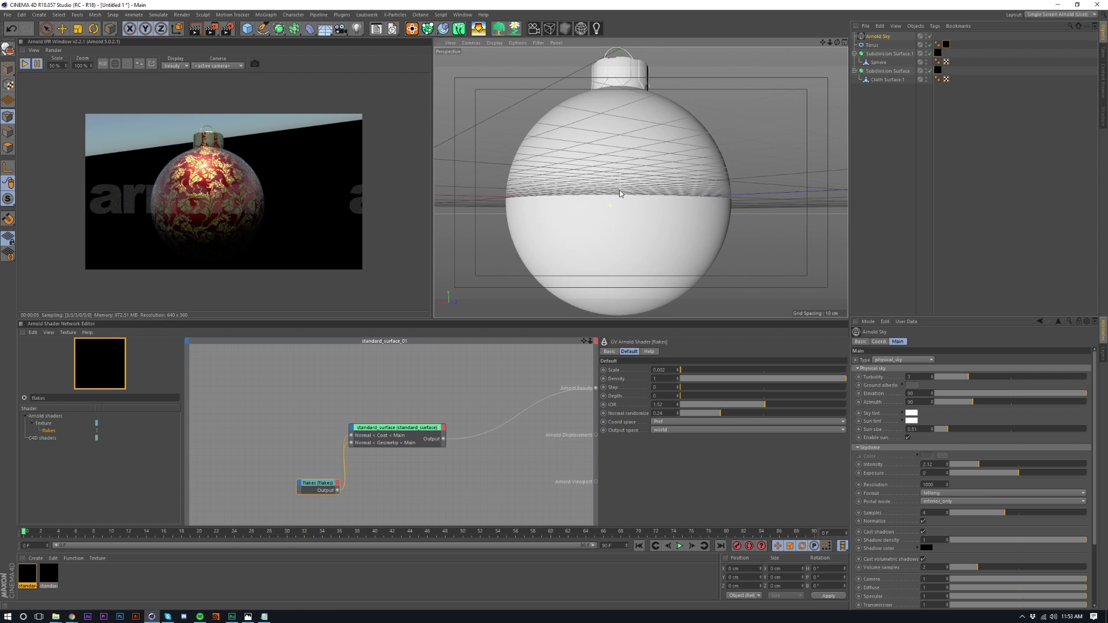
pyautogui.click(37, 64)
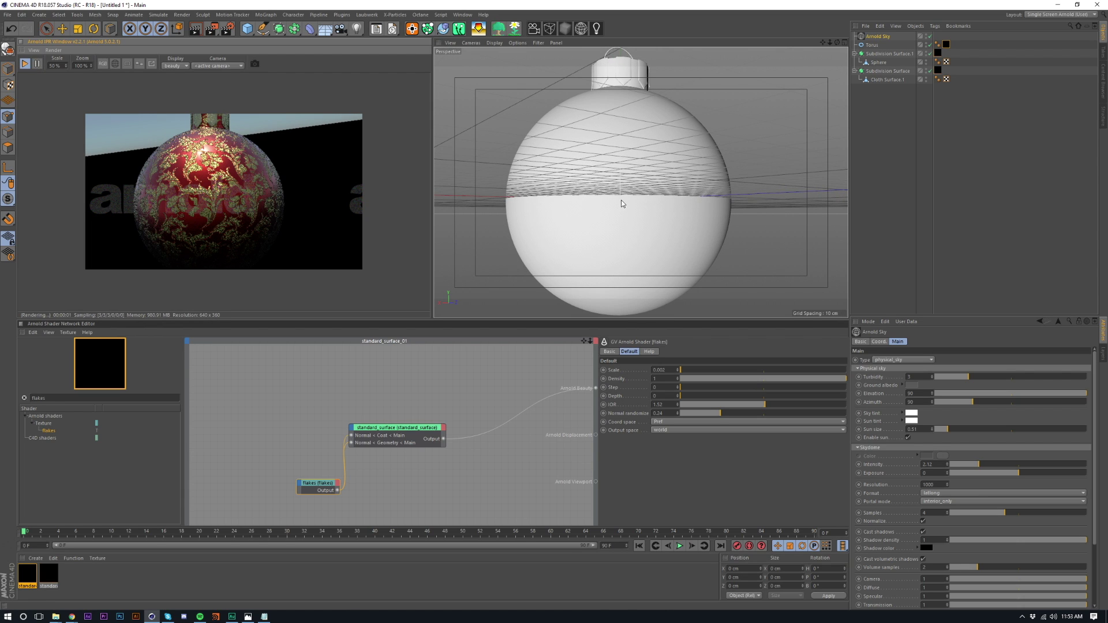
pyautogui.scroll(5, 623, 202)
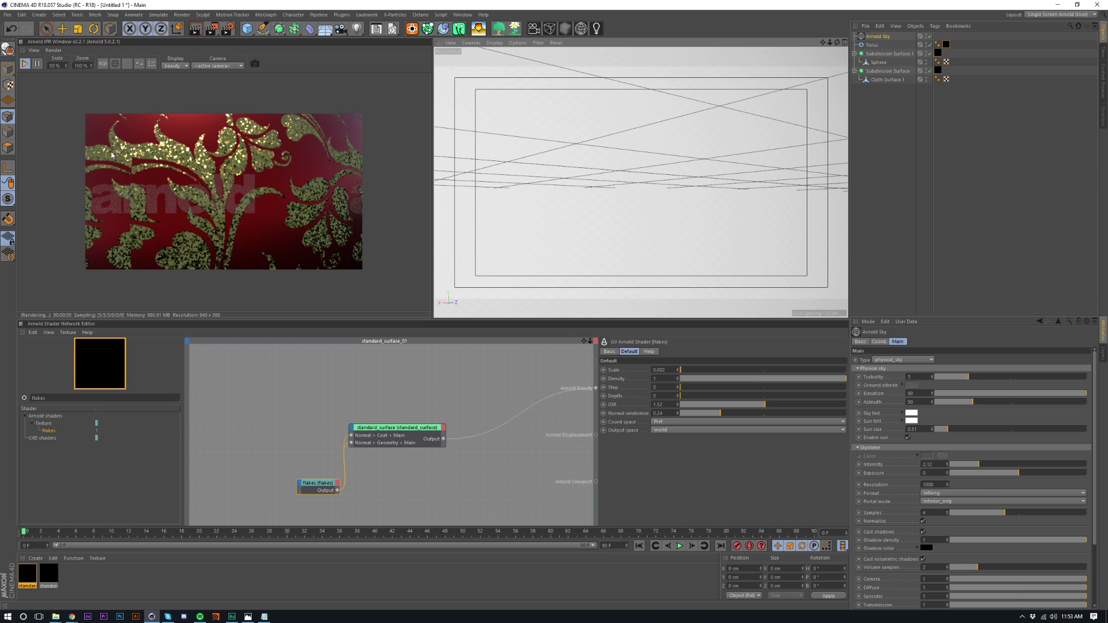
pyautogui.scroll(-5, 576, 210)
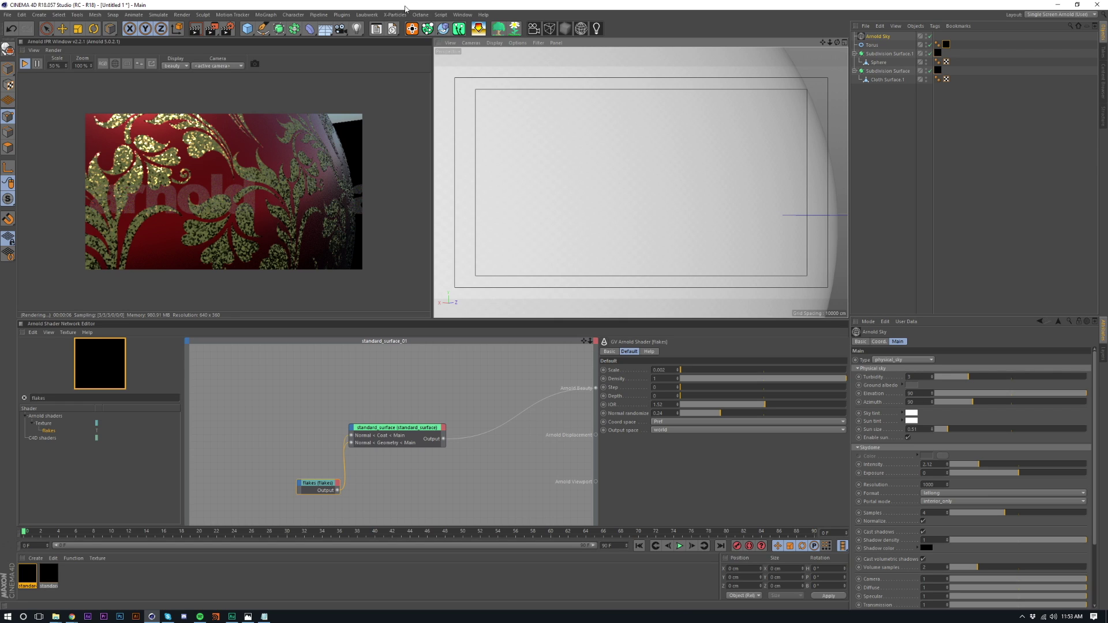
pyautogui.click(226, 28)
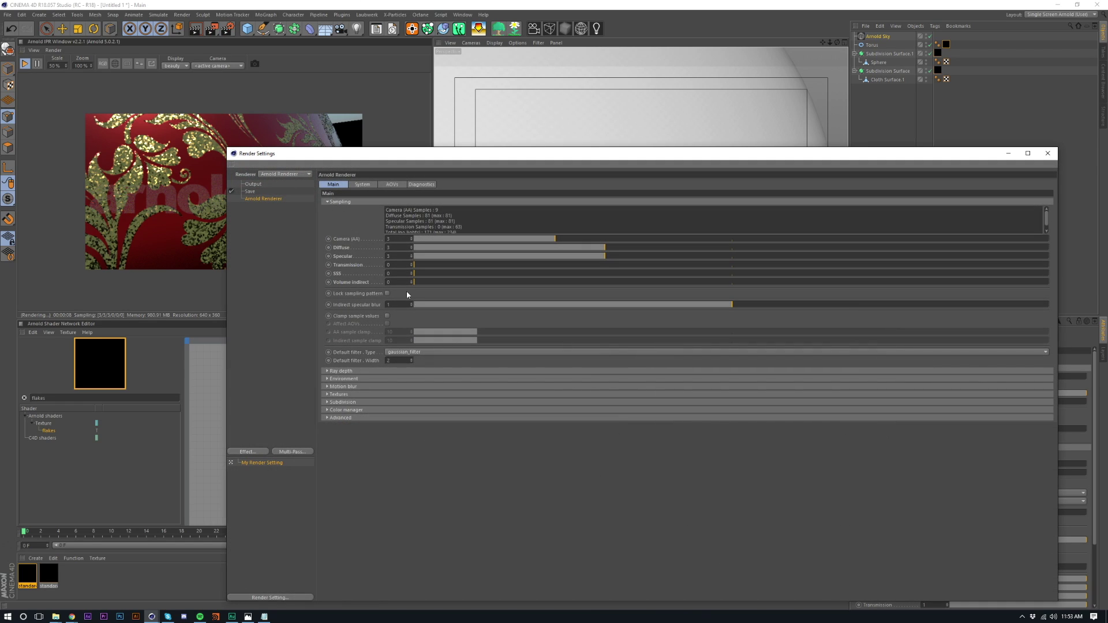
pyautogui.click(652, 255)
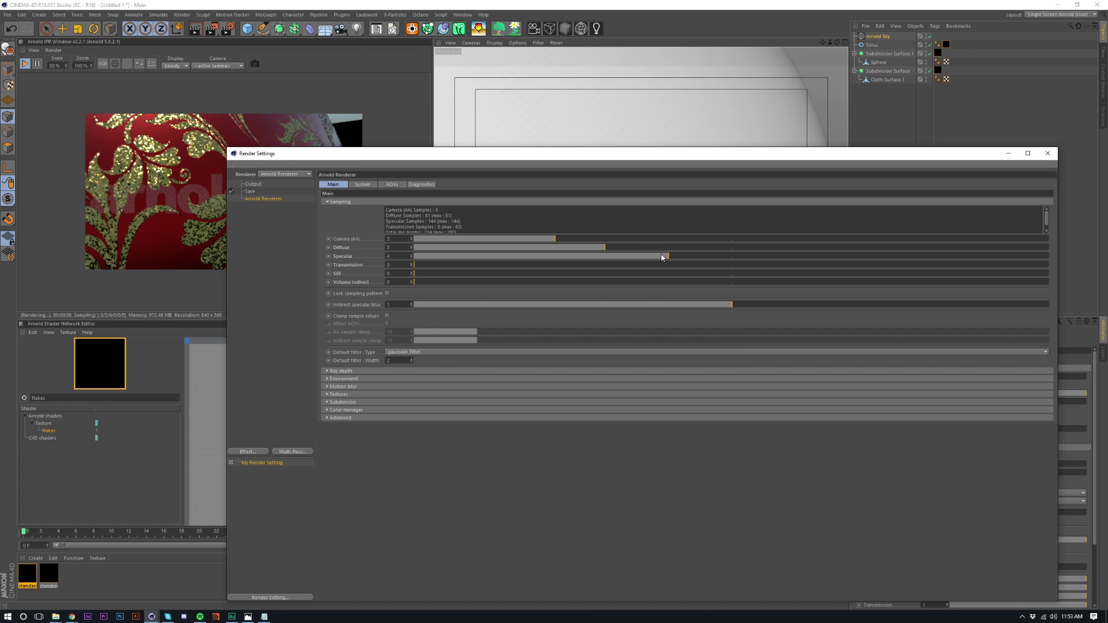
pyautogui.click(596, 238)
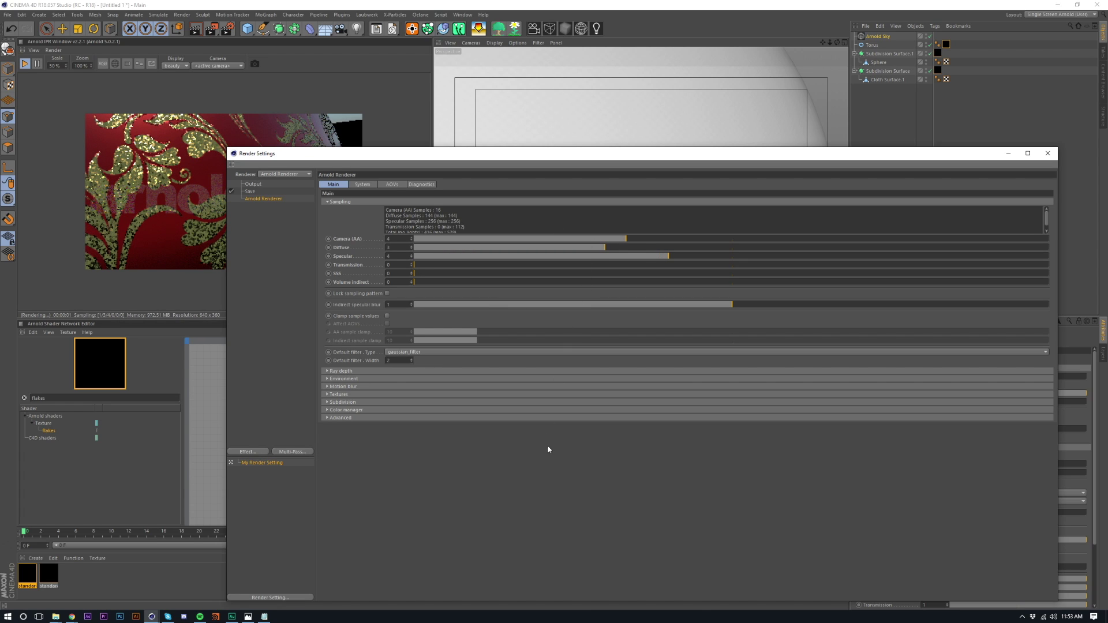
pyautogui.press('Escape')
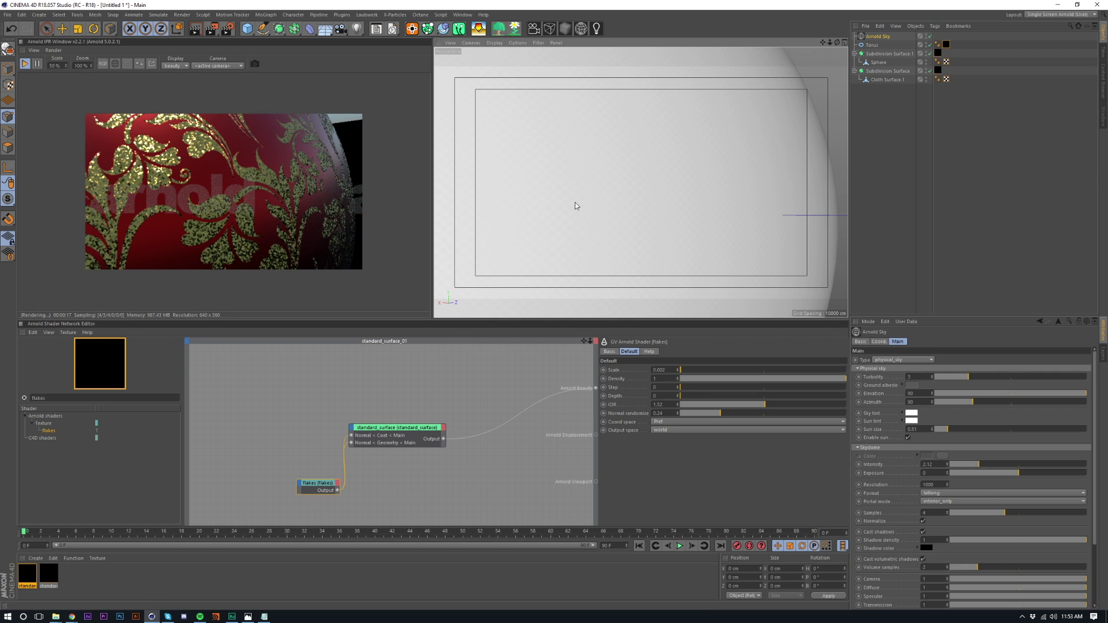
# - Check the whole ornament with its cap in the live render from a farther, slightly different angle
pyautogui.keyDown('alt'); pyautogui.moveTo(584, 150); pyautogui.dragTo(563, 218, button='right'); pyautogui.keyUp('alt')
pyautogui.keyDown('alt'); pyautogui.moveTo(580, 185); pyautogui.dragTo(683, 206, button='middle'); pyautogui.keyUp('alt')
pyautogui.keyDown('alt'); pyautogui.moveTo(684, 208); pyautogui.dragTo(684, 203); pyautogui.keyUp('alt')
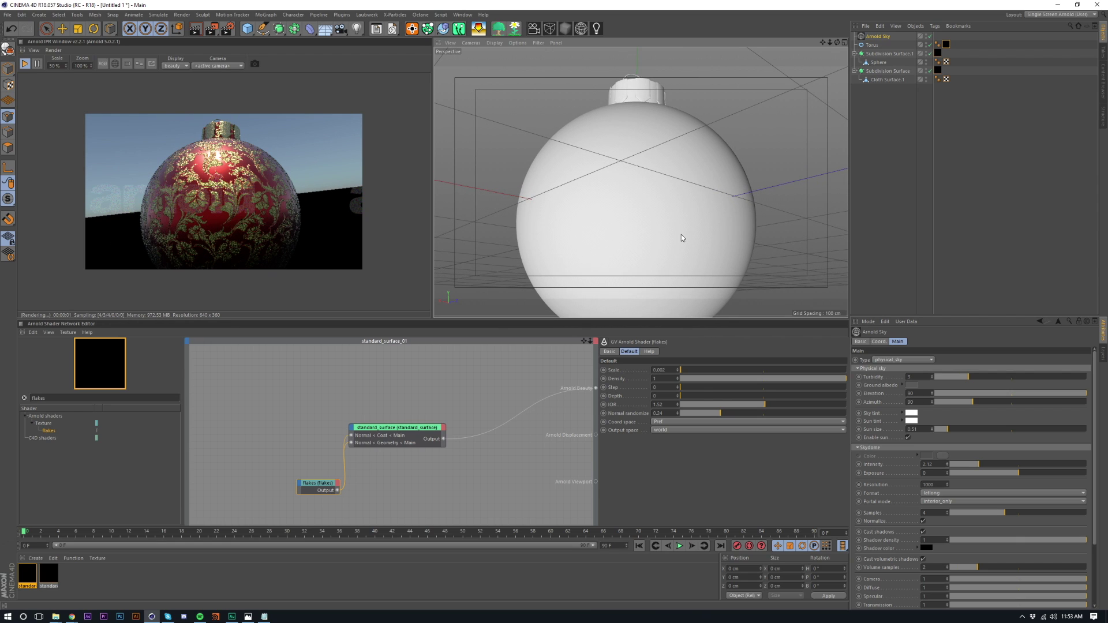